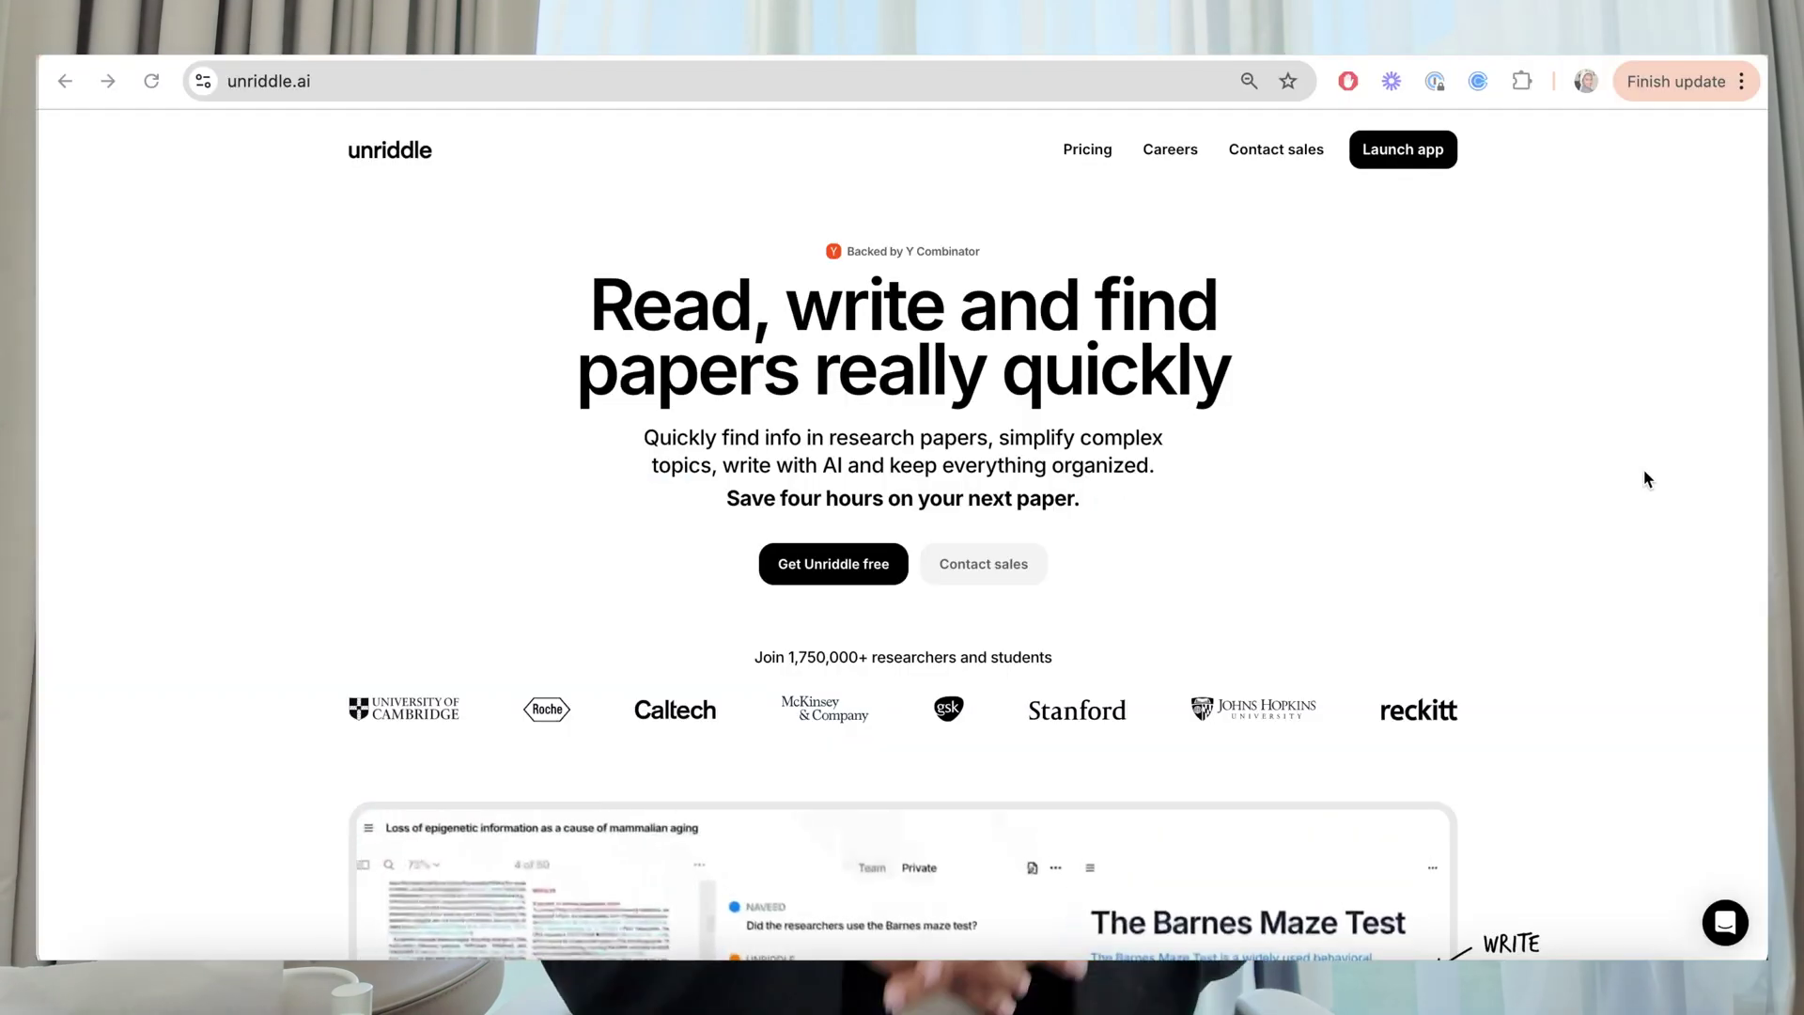
Step: Open the import sources for adding files to the library and choose Video as the source
{"action": "scroll", "coordinate": [1643, 478], "scroll_direction": "down", "scroll_amount": 2}
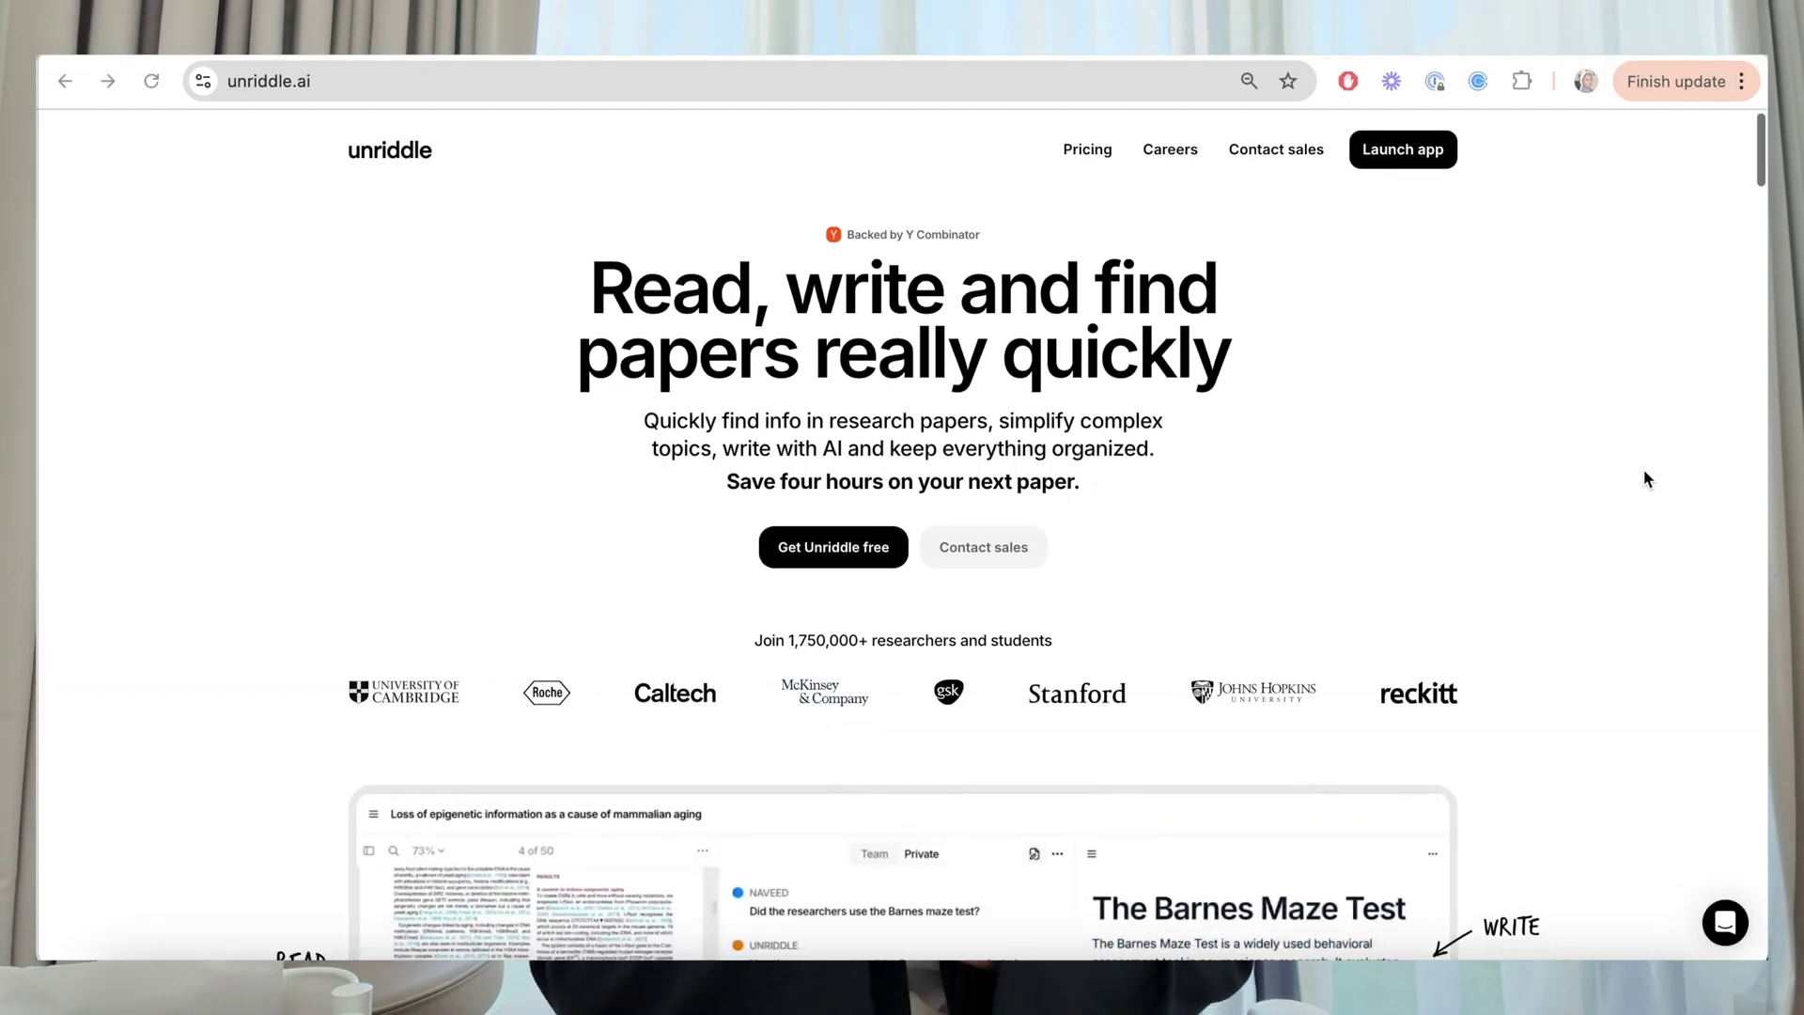
{"action": "scroll", "coordinate": [1644, 474], "scroll_direction": "down", "scroll_amount": 2}
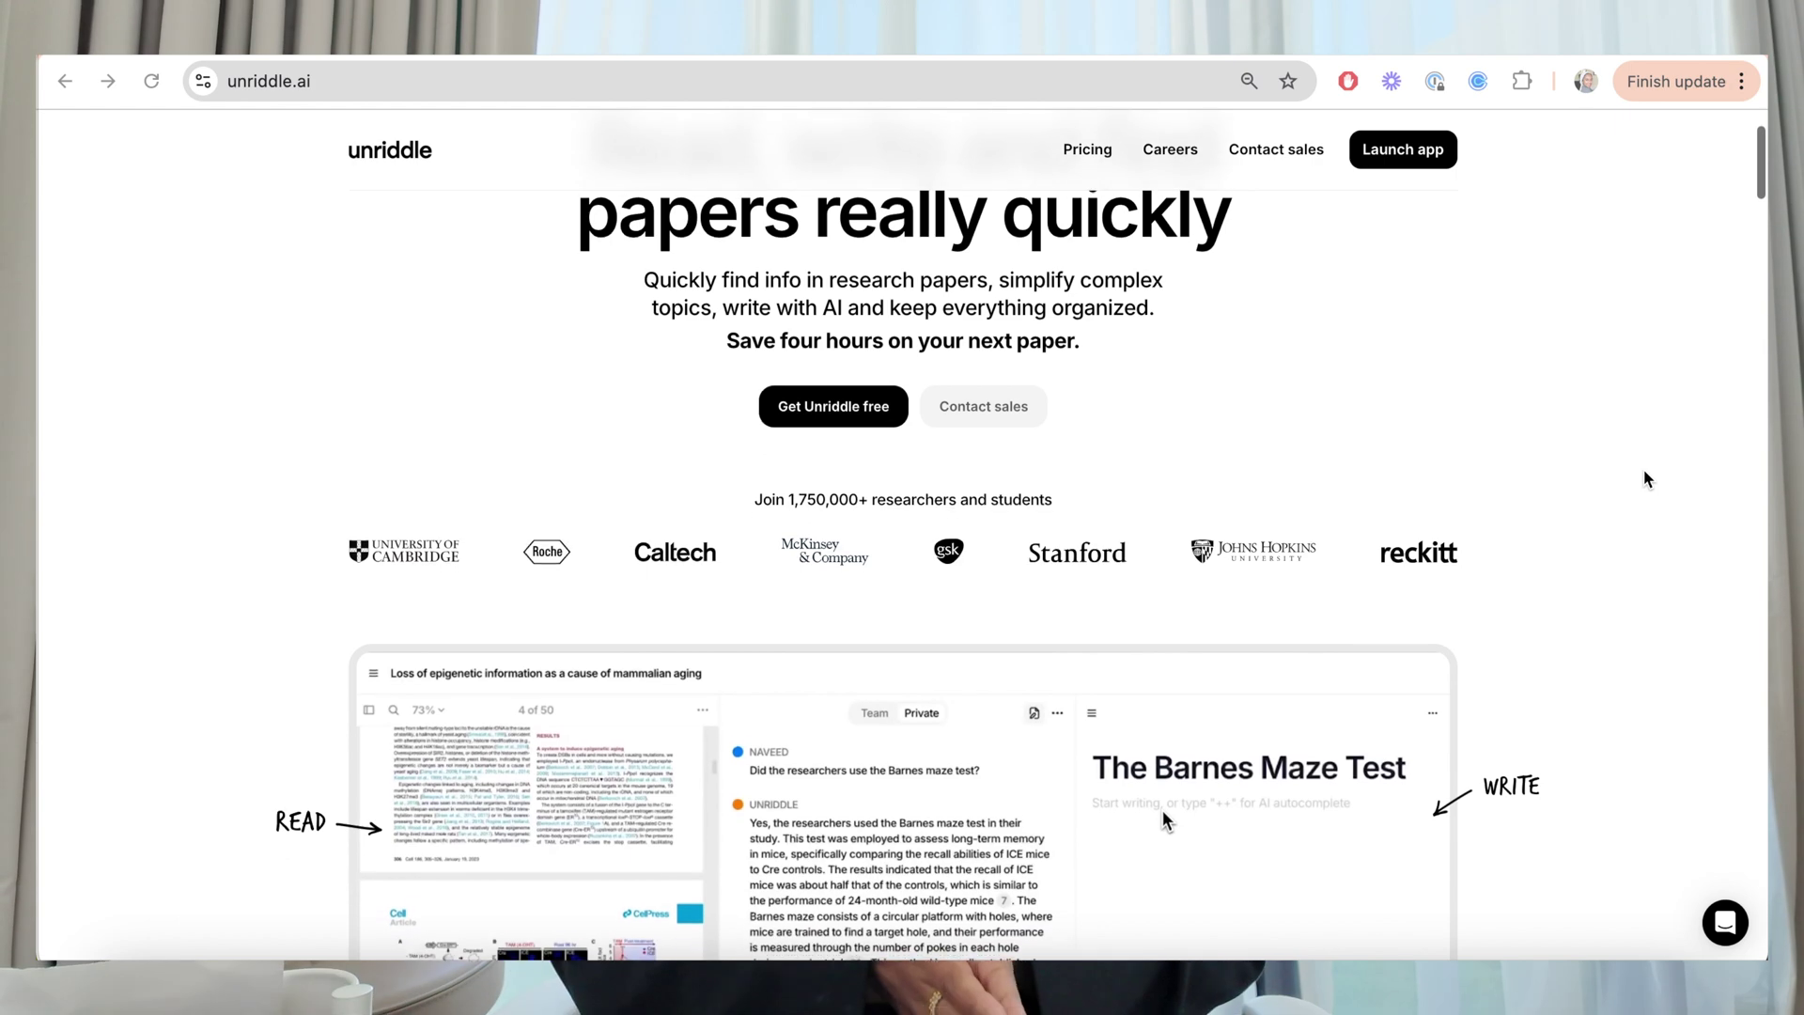
{"action": "scroll", "coordinate": [1644, 472], "scroll_direction": "down", "scroll_amount": 3}
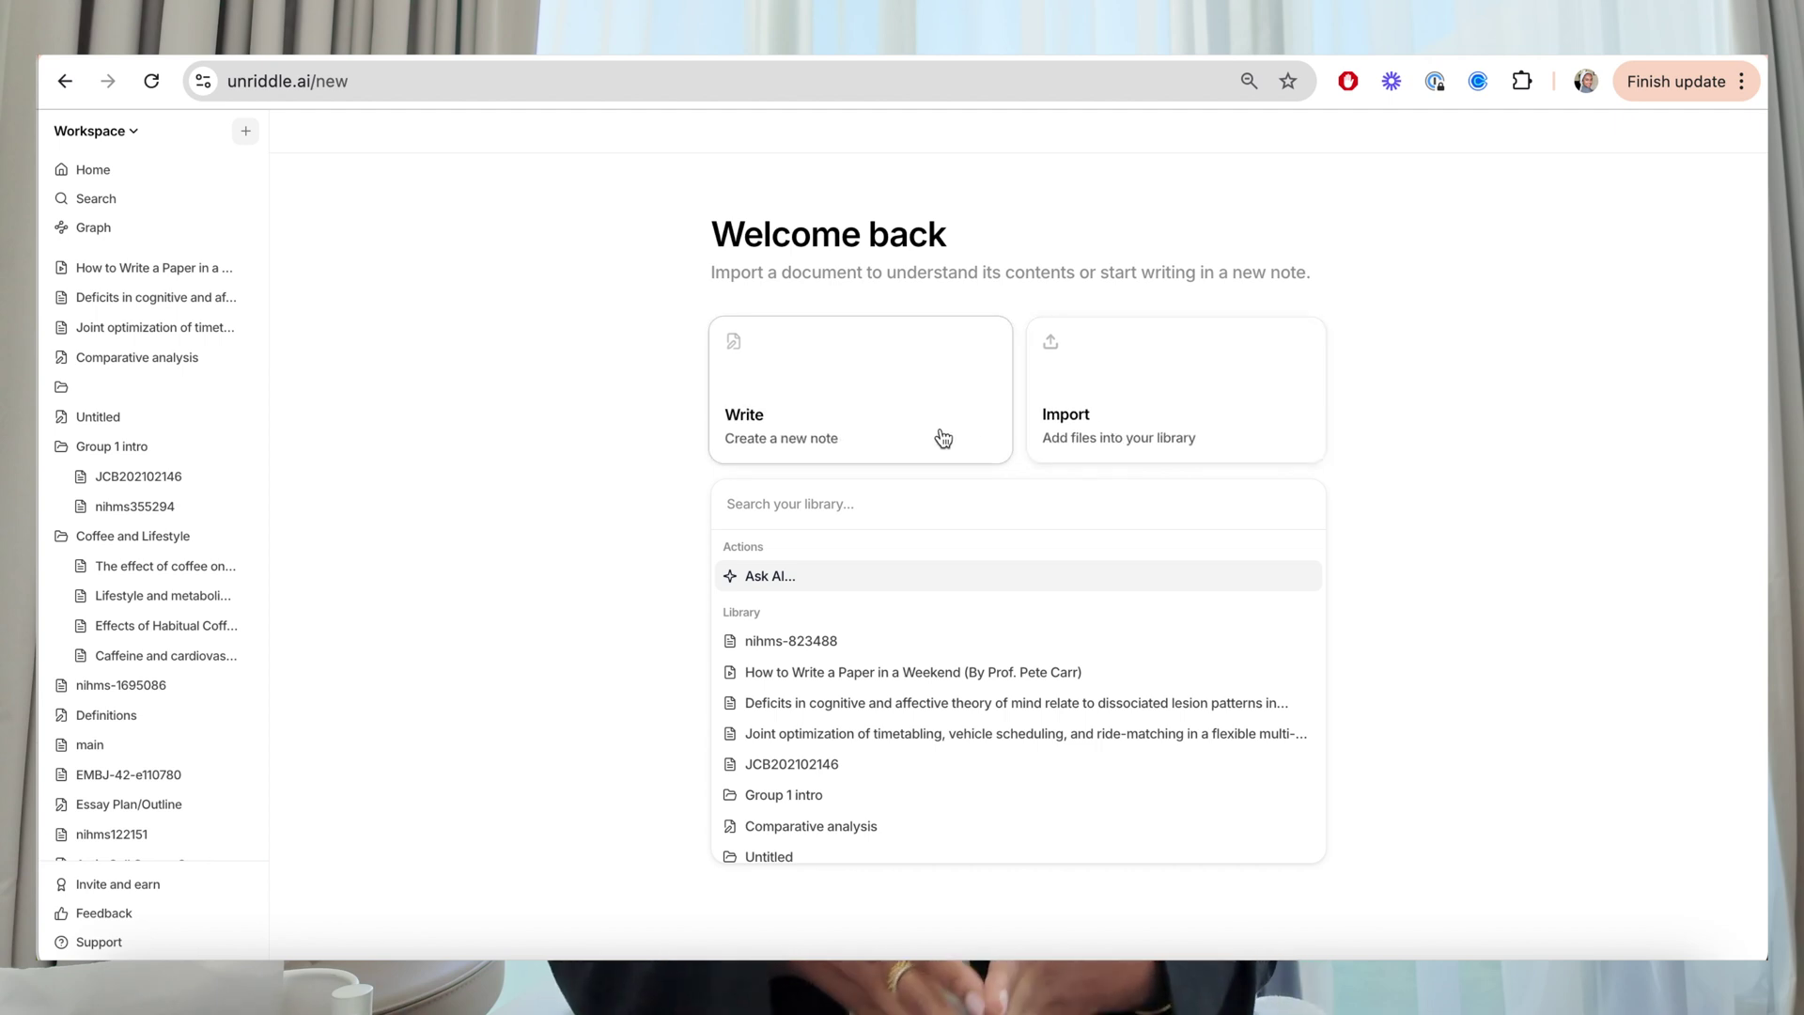
{"action": "left_click", "coordinate": [1072, 411]}
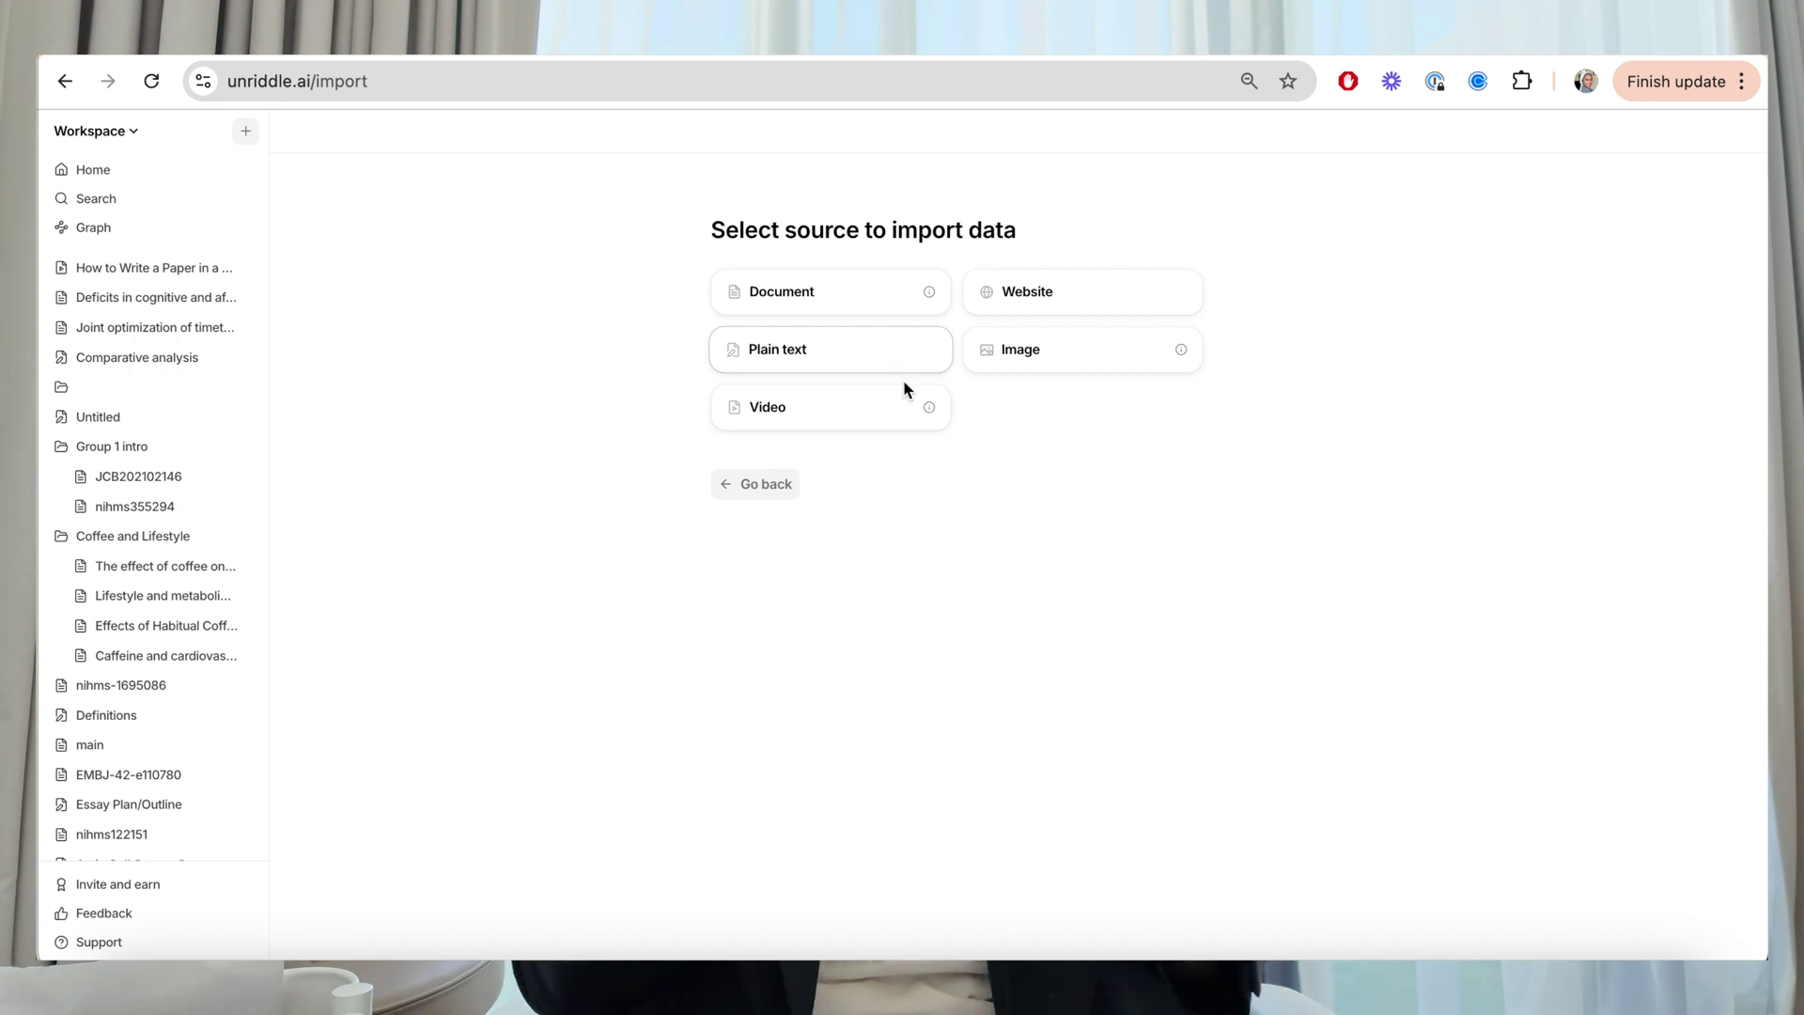
{"action": "left_click", "coordinate": [893, 415]}
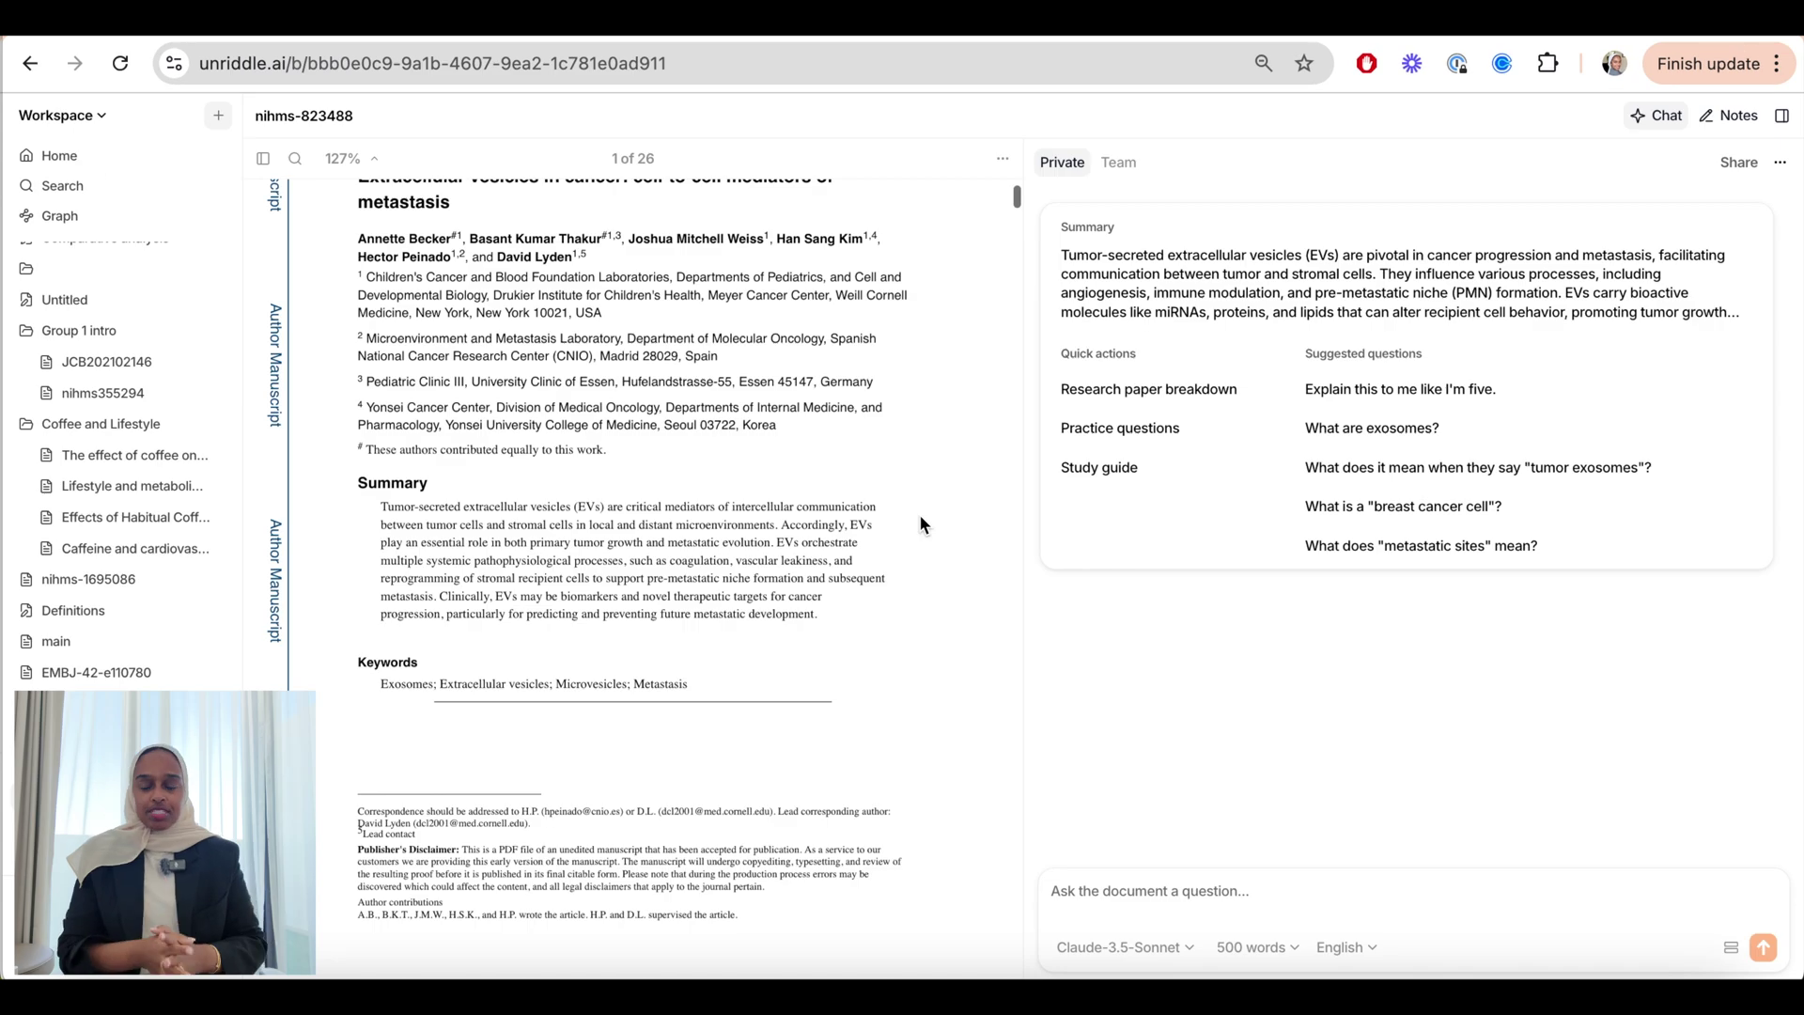
Step: Skim the opening pages of the nihms-823488 paper and expand its full AI summary
{"action": "scroll", "coordinate": [919, 524], "scroll_direction": "down", "scroll_amount": 6}
{"action": "scroll", "coordinate": [920, 524], "scroll_direction": "down", "scroll_amount": 10}
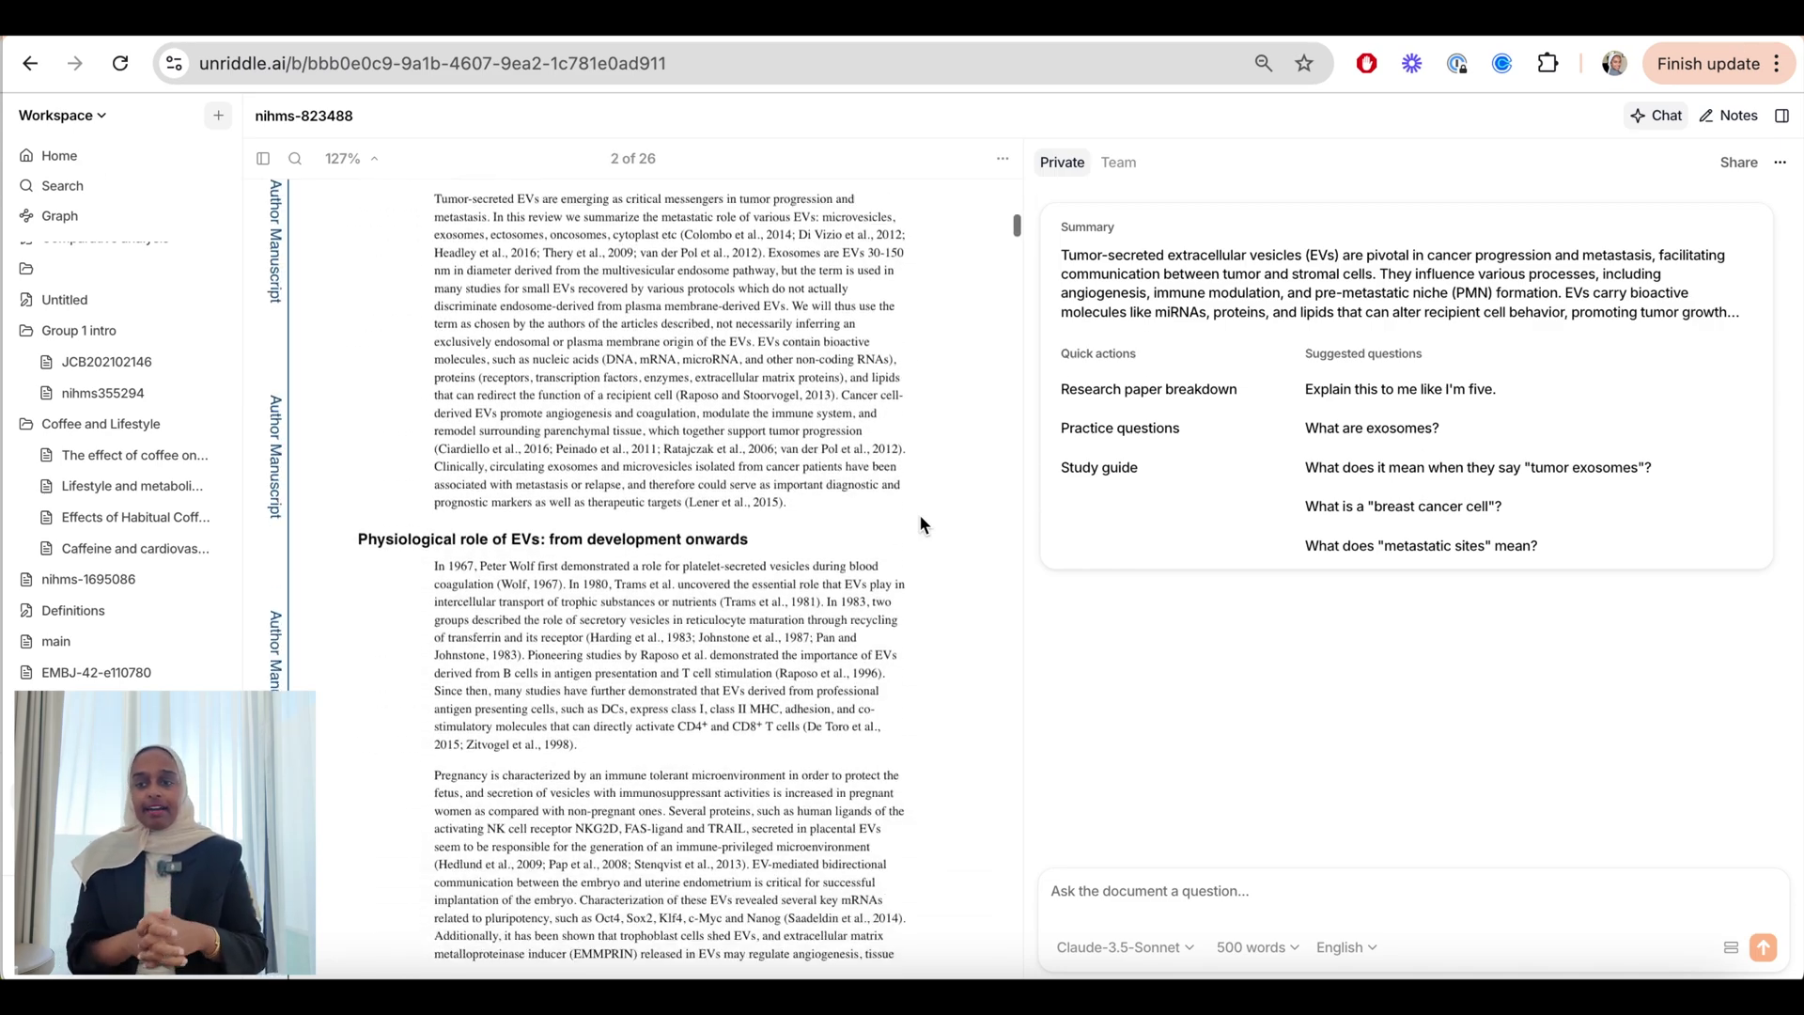
{"action": "scroll", "coordinate": [920, 525], "scroll_direction": "up", "scroll_amount": 15}
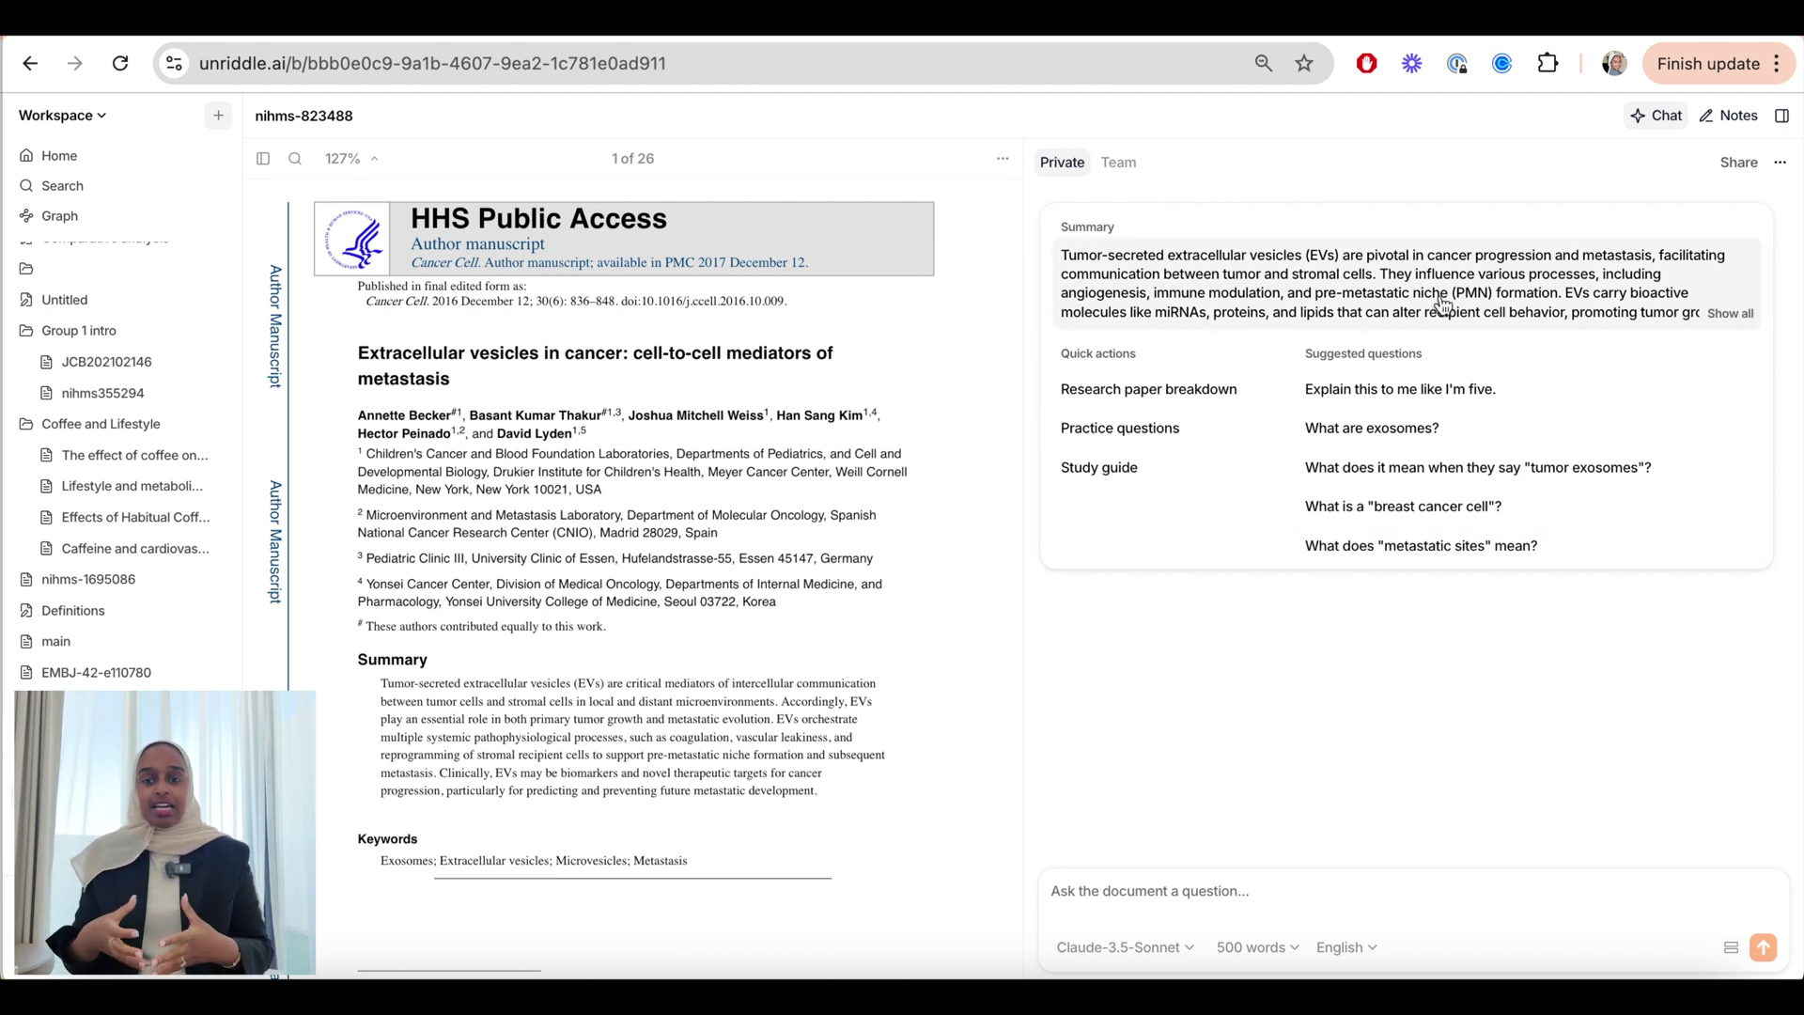
{"action": "left_click", "coordinate": [1741, 320]}
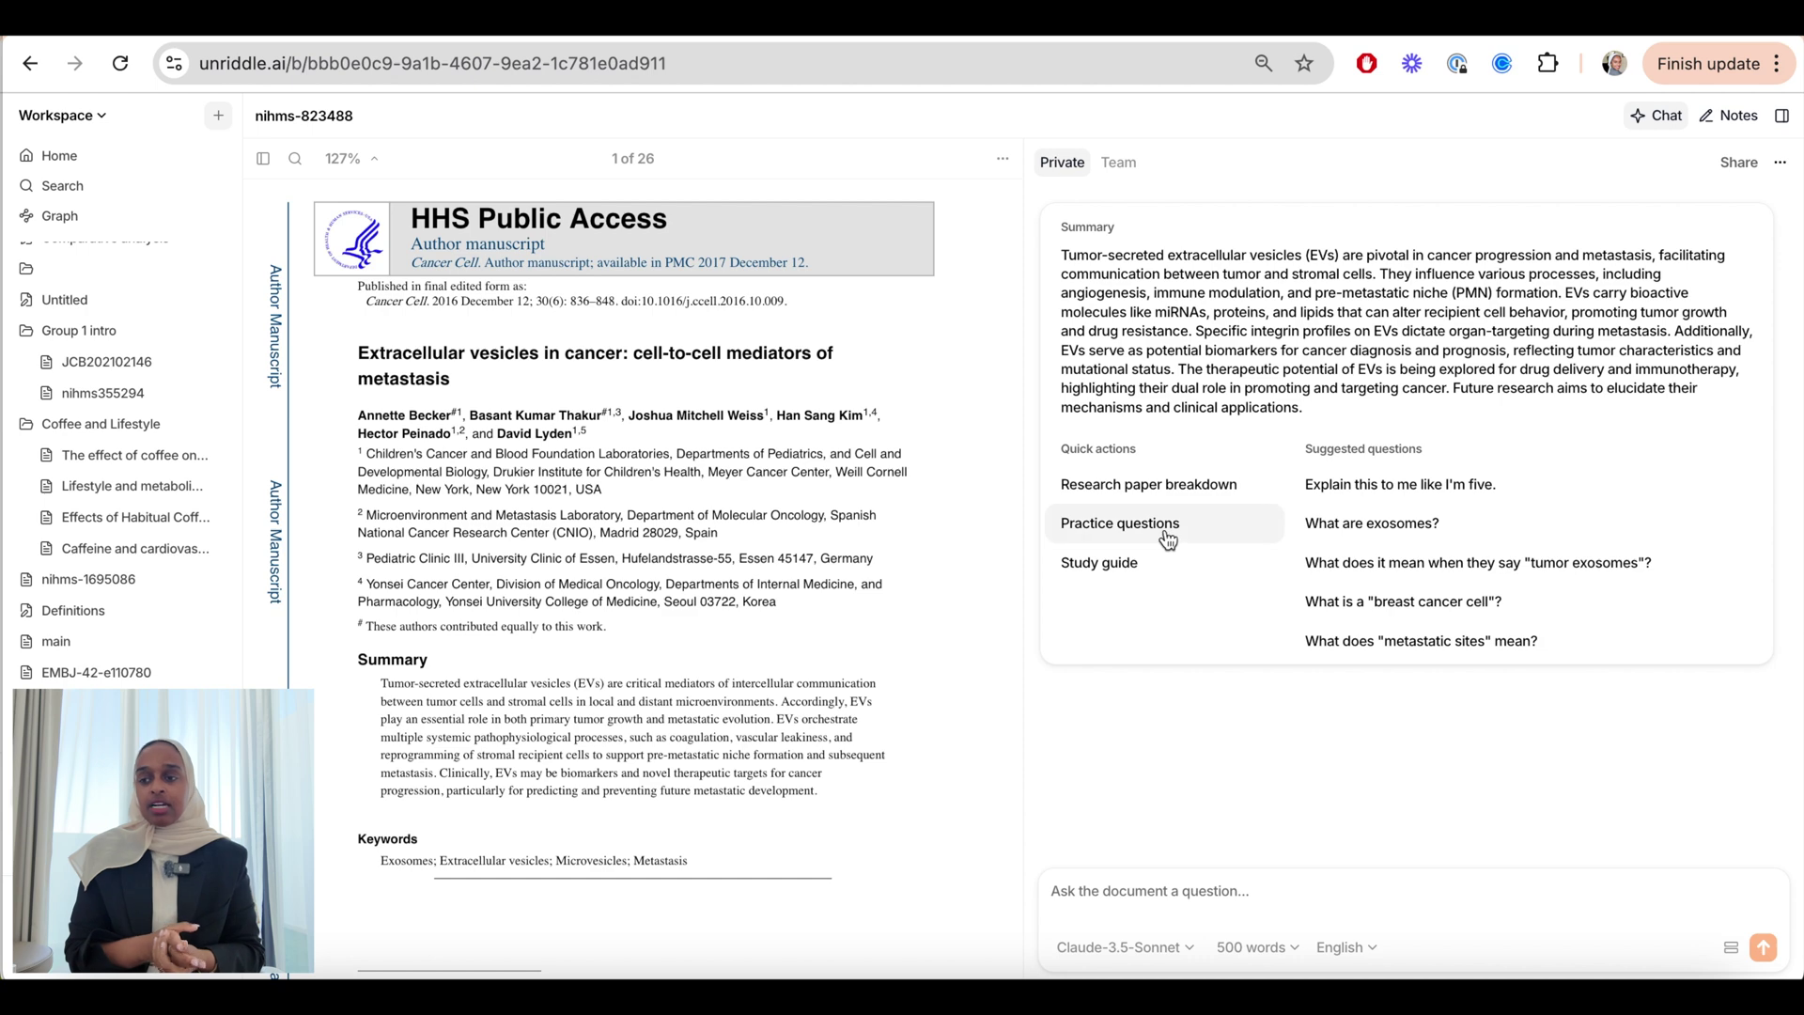
Step: Generate practice questions from the paper, and ask its chat to "explain the main findings of this paper"
{"action": "left_click", "coordinate": [1152, 429]}
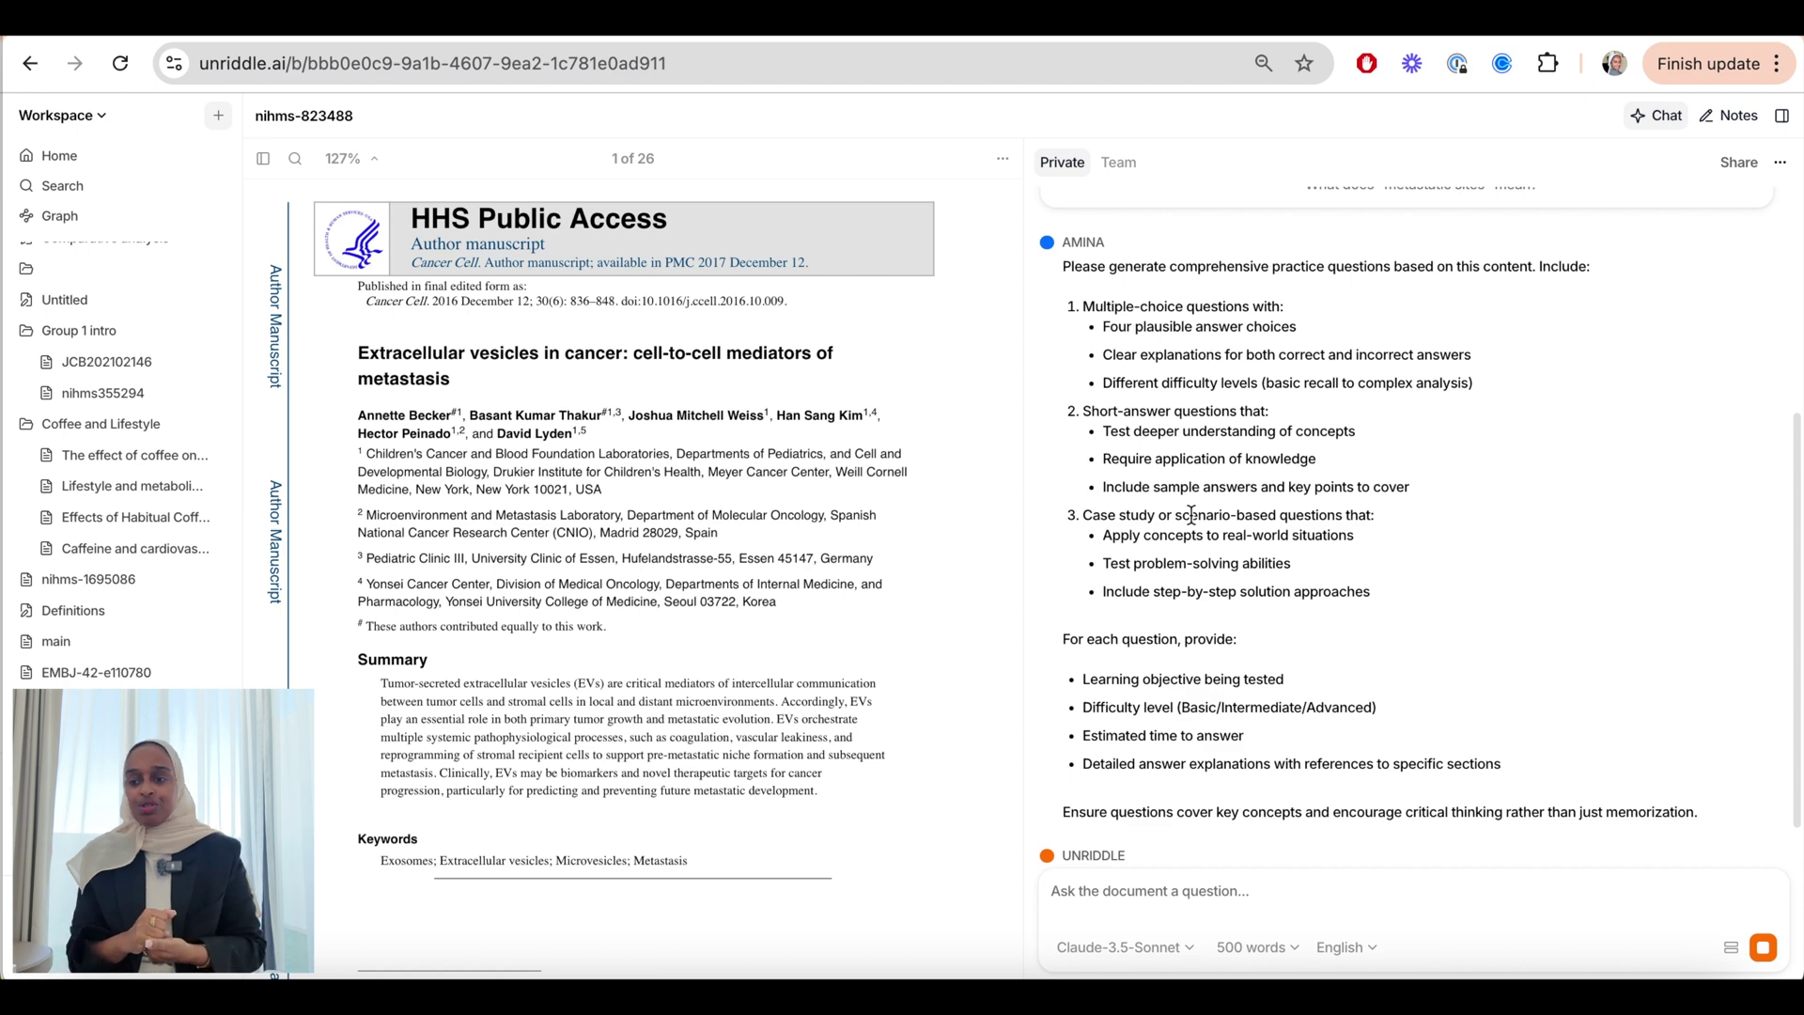
{"action": "type", "text": "explain the main finindin"}
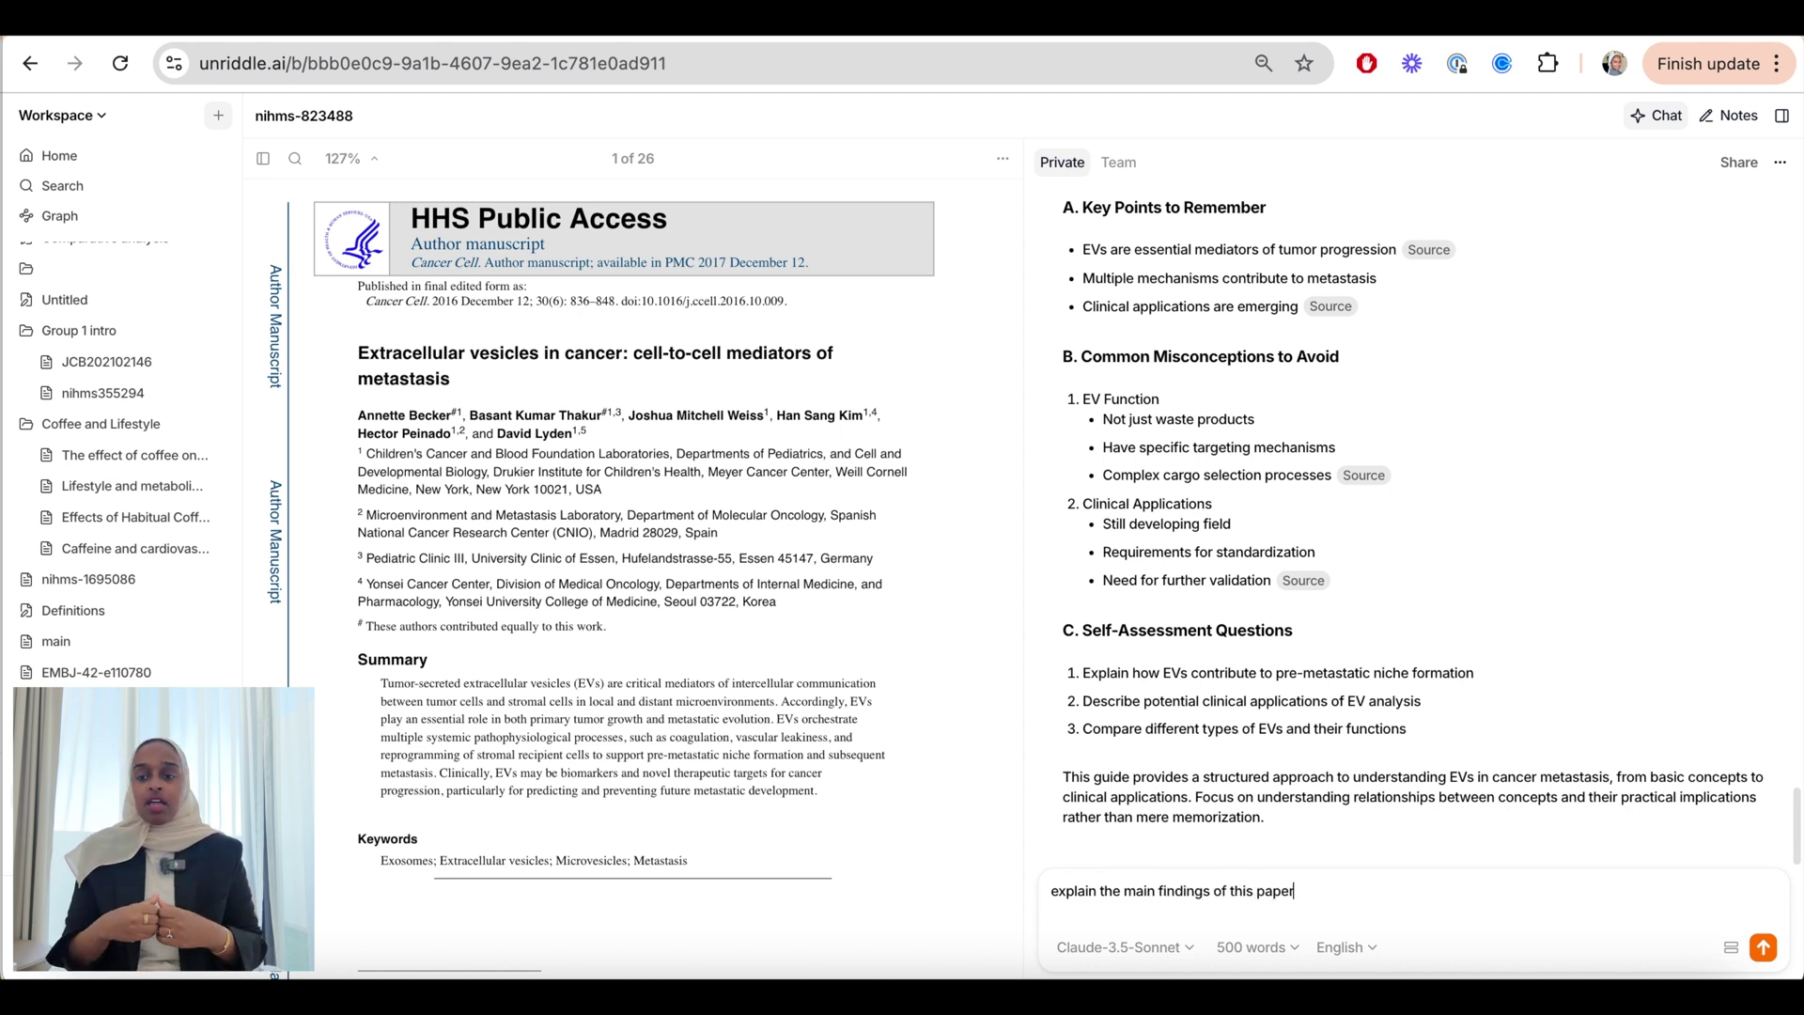
{"action": "type", "text": "gs of this paper"}
{"action": "key", "text": "Return"}
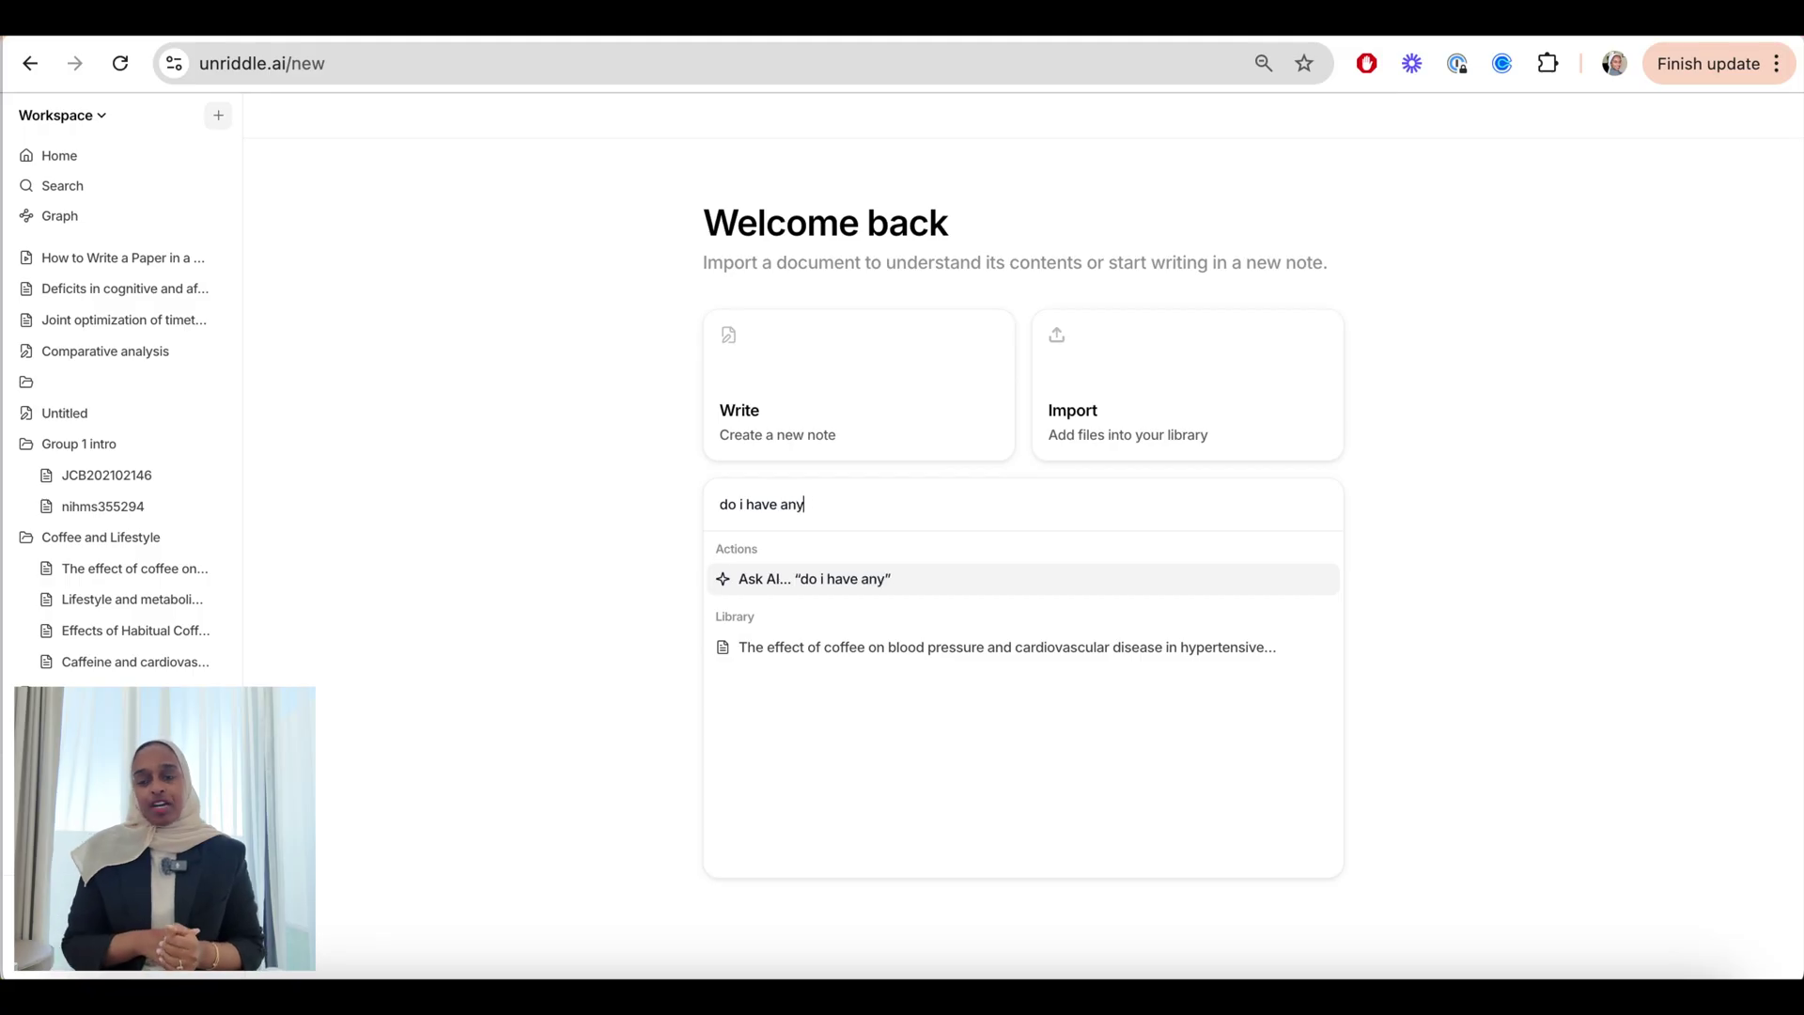
Step: Ask AI across the library "do i have any papers that discuss low coffee concentrations?"
{"action": "type", "text": "papers that discuss"}
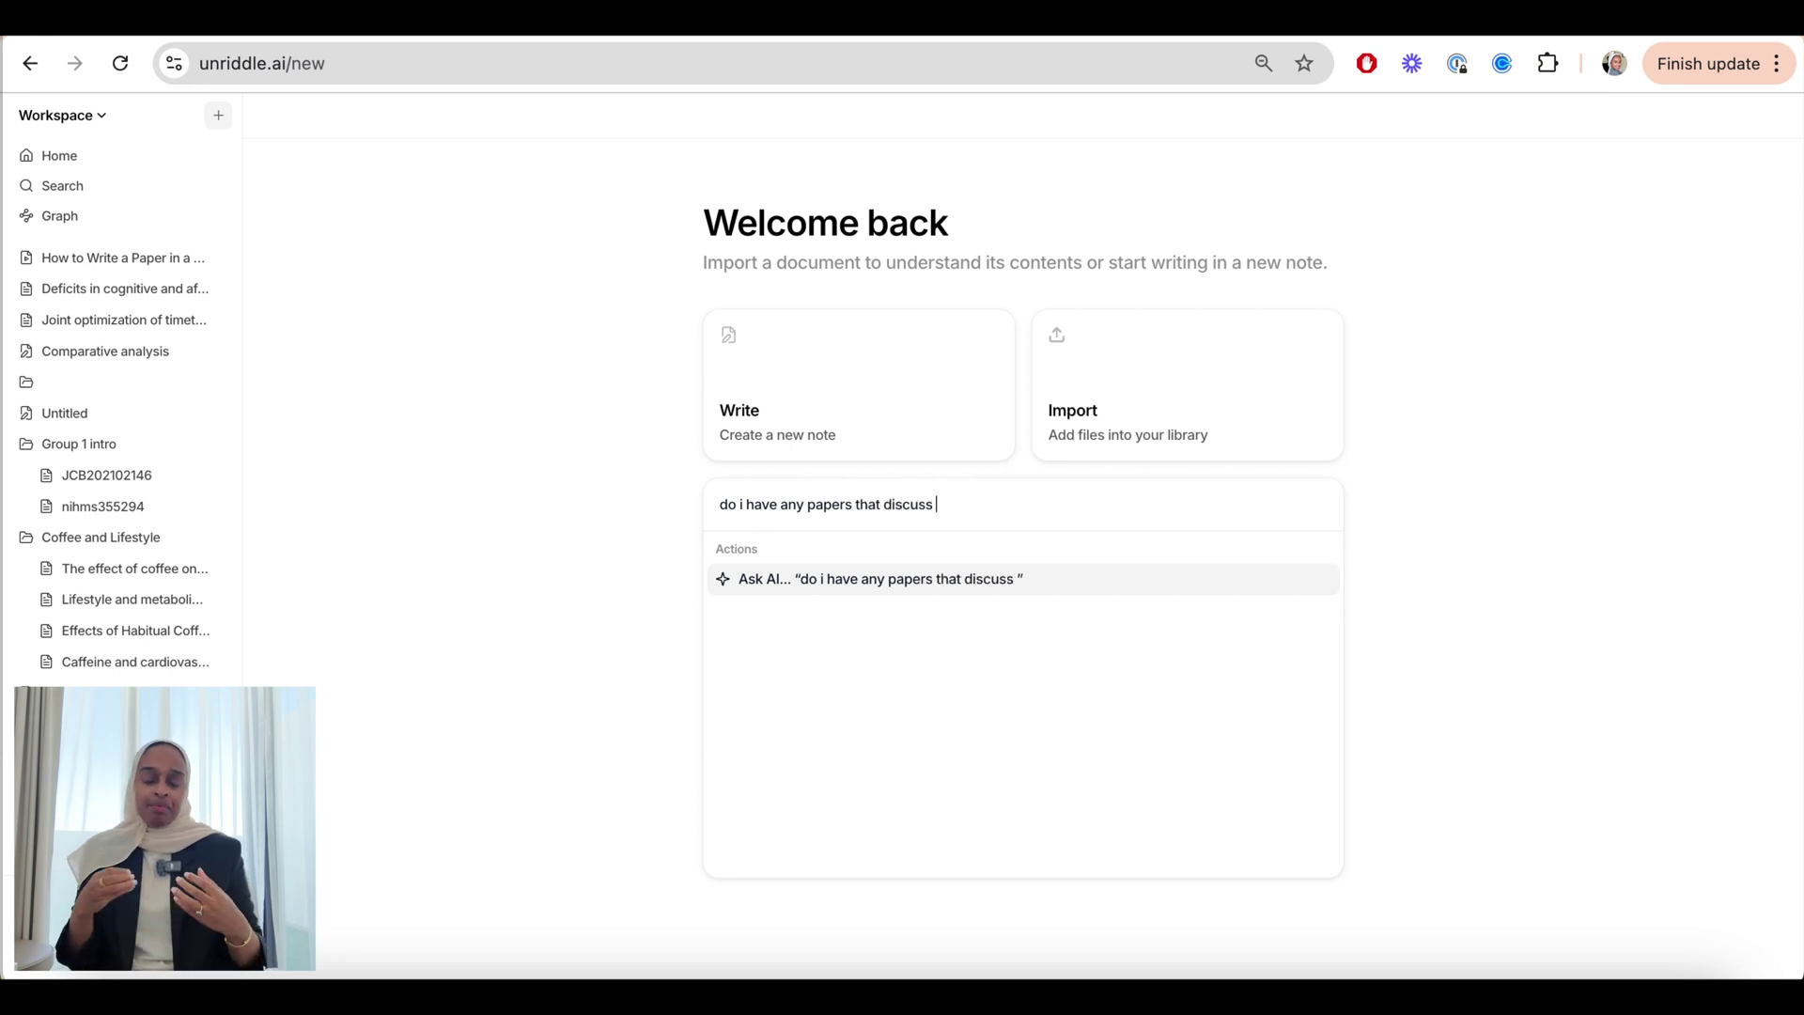
{"action": "type", "text": " low coffee"}
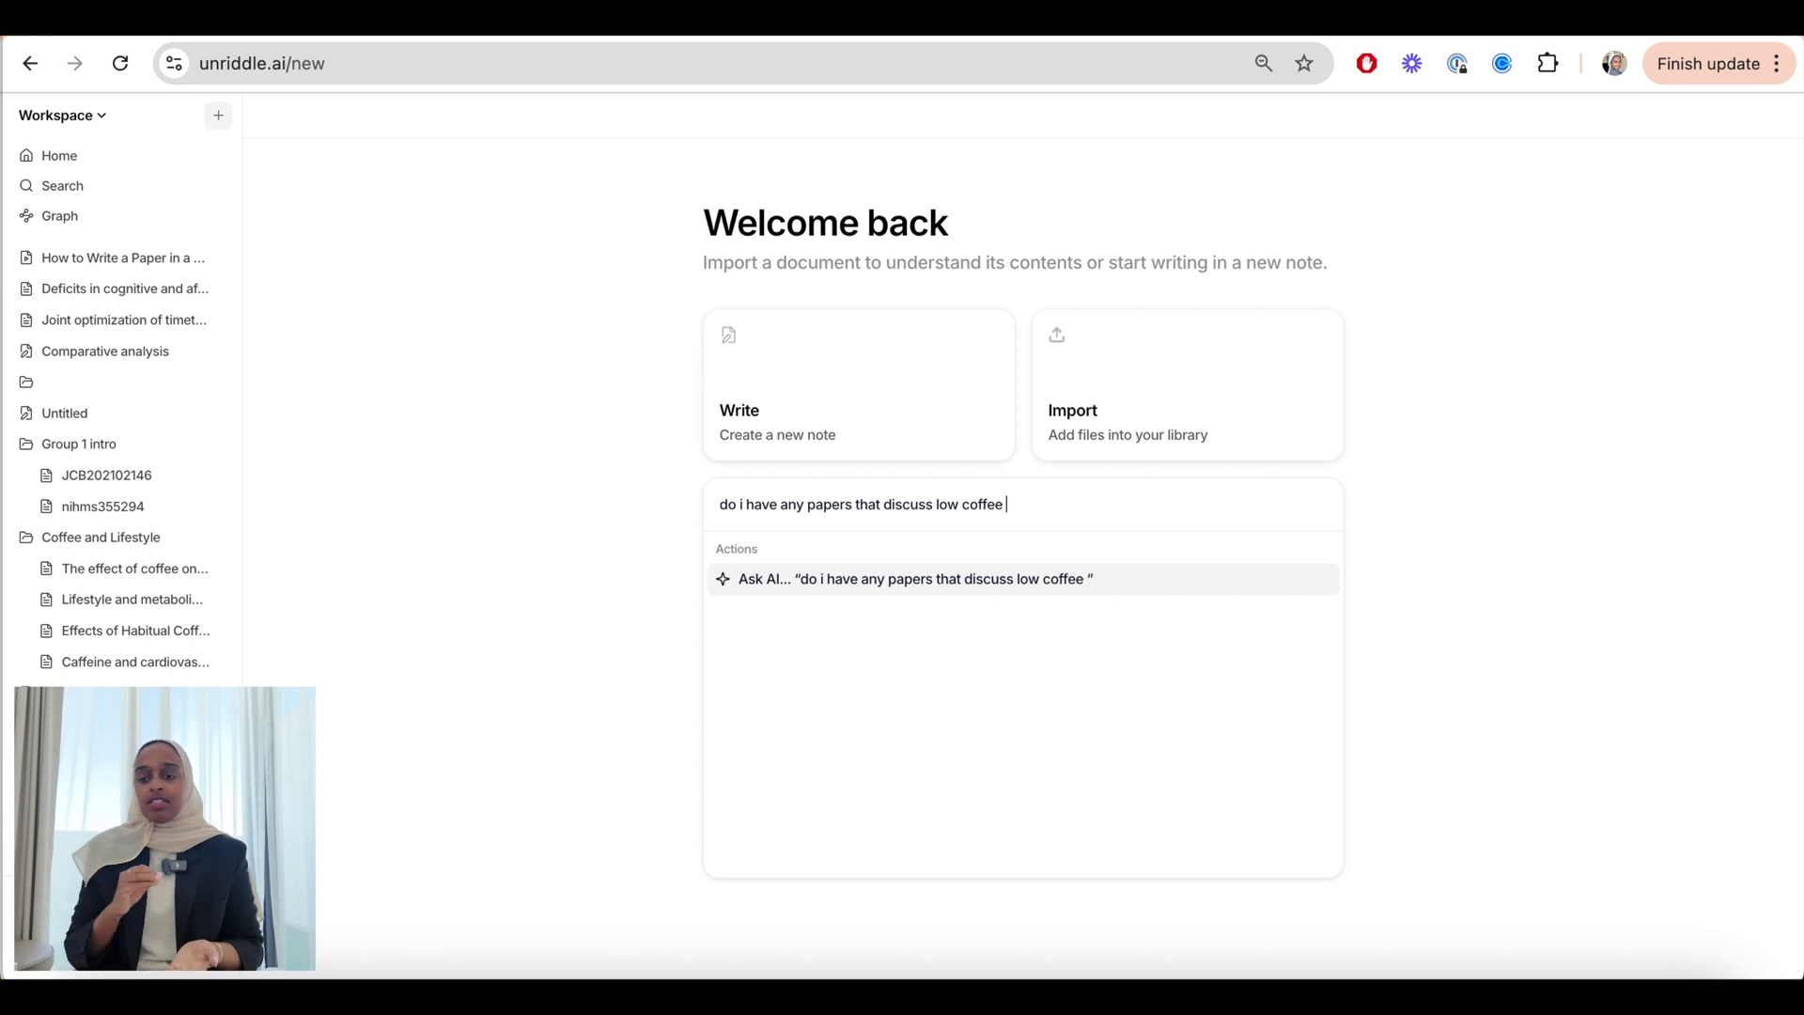
{"action": "type", "text": " concentrations?"}
{"action": "key", "text": "Return"}
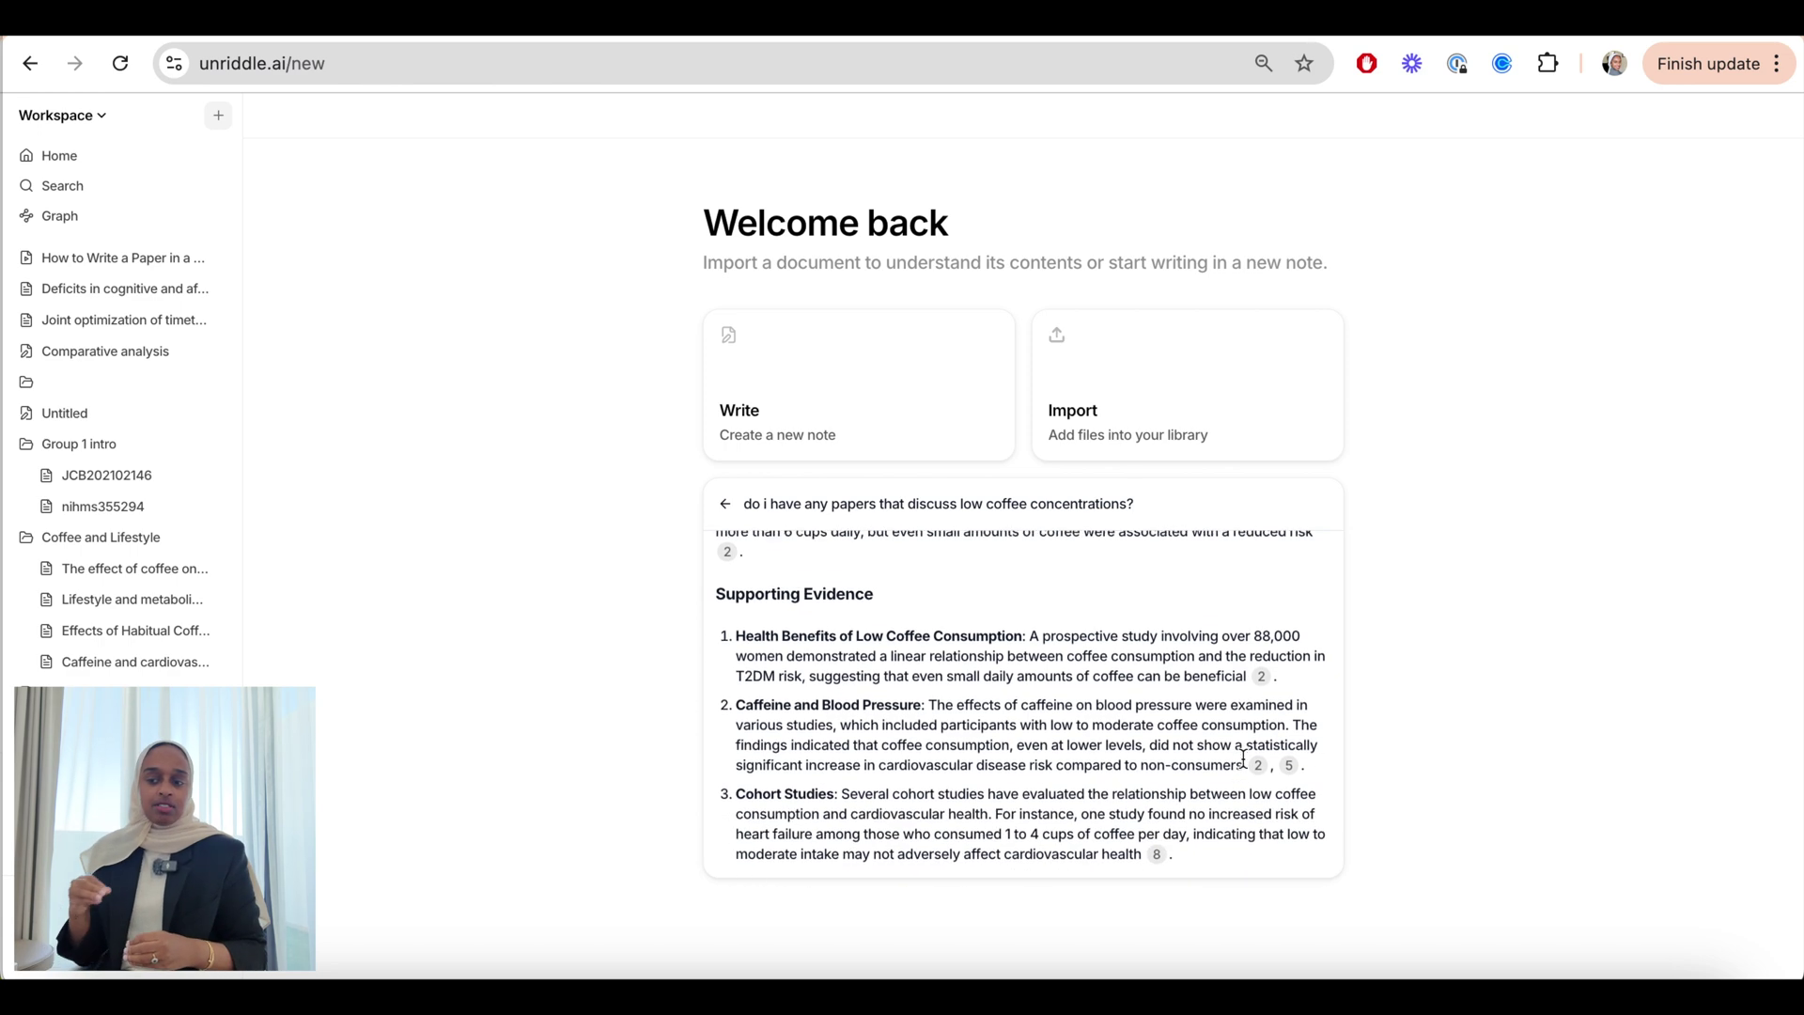
Step: Read through the answer on low coffee concentrations, open the paper behind citation 2 and skim its pages
{"action": "left_click_drag", "start_coordinate": [1087, 592], "coordinate": [1105, 635]}
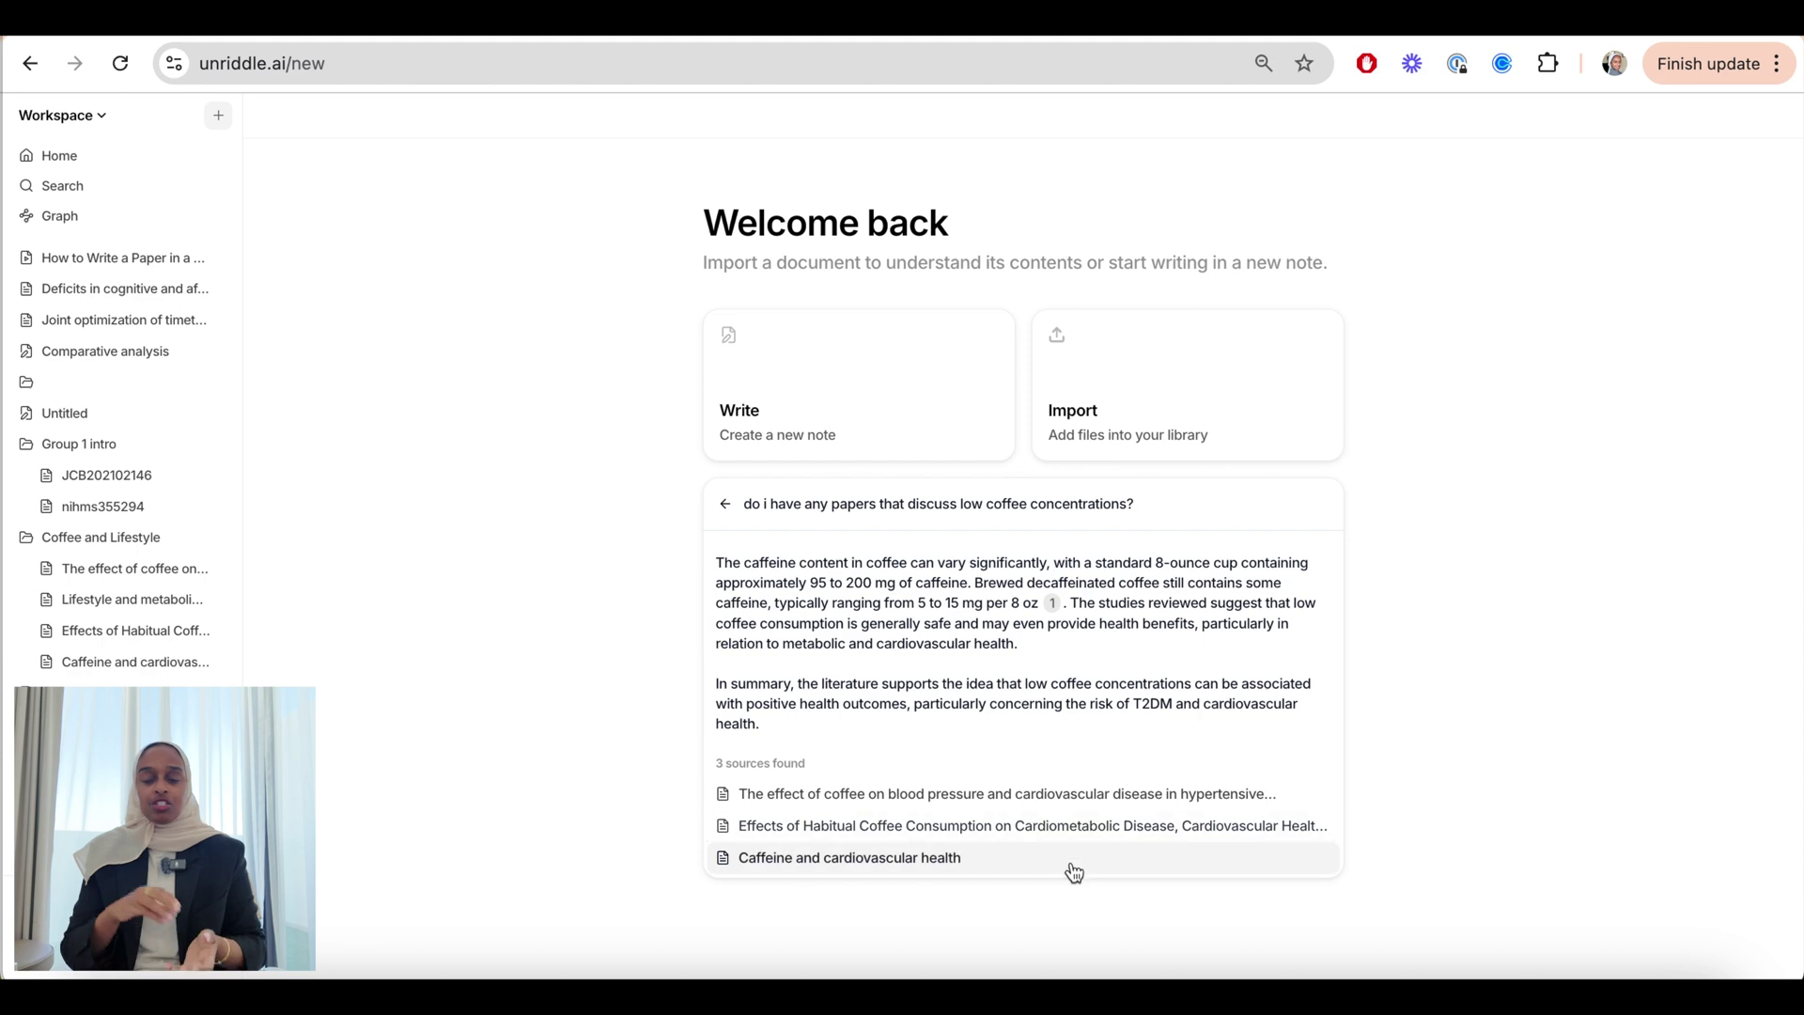
{"action": "scroll", "coordinate": [1076, 799], "scroll_direction": "up", "scroll_amount": 10}
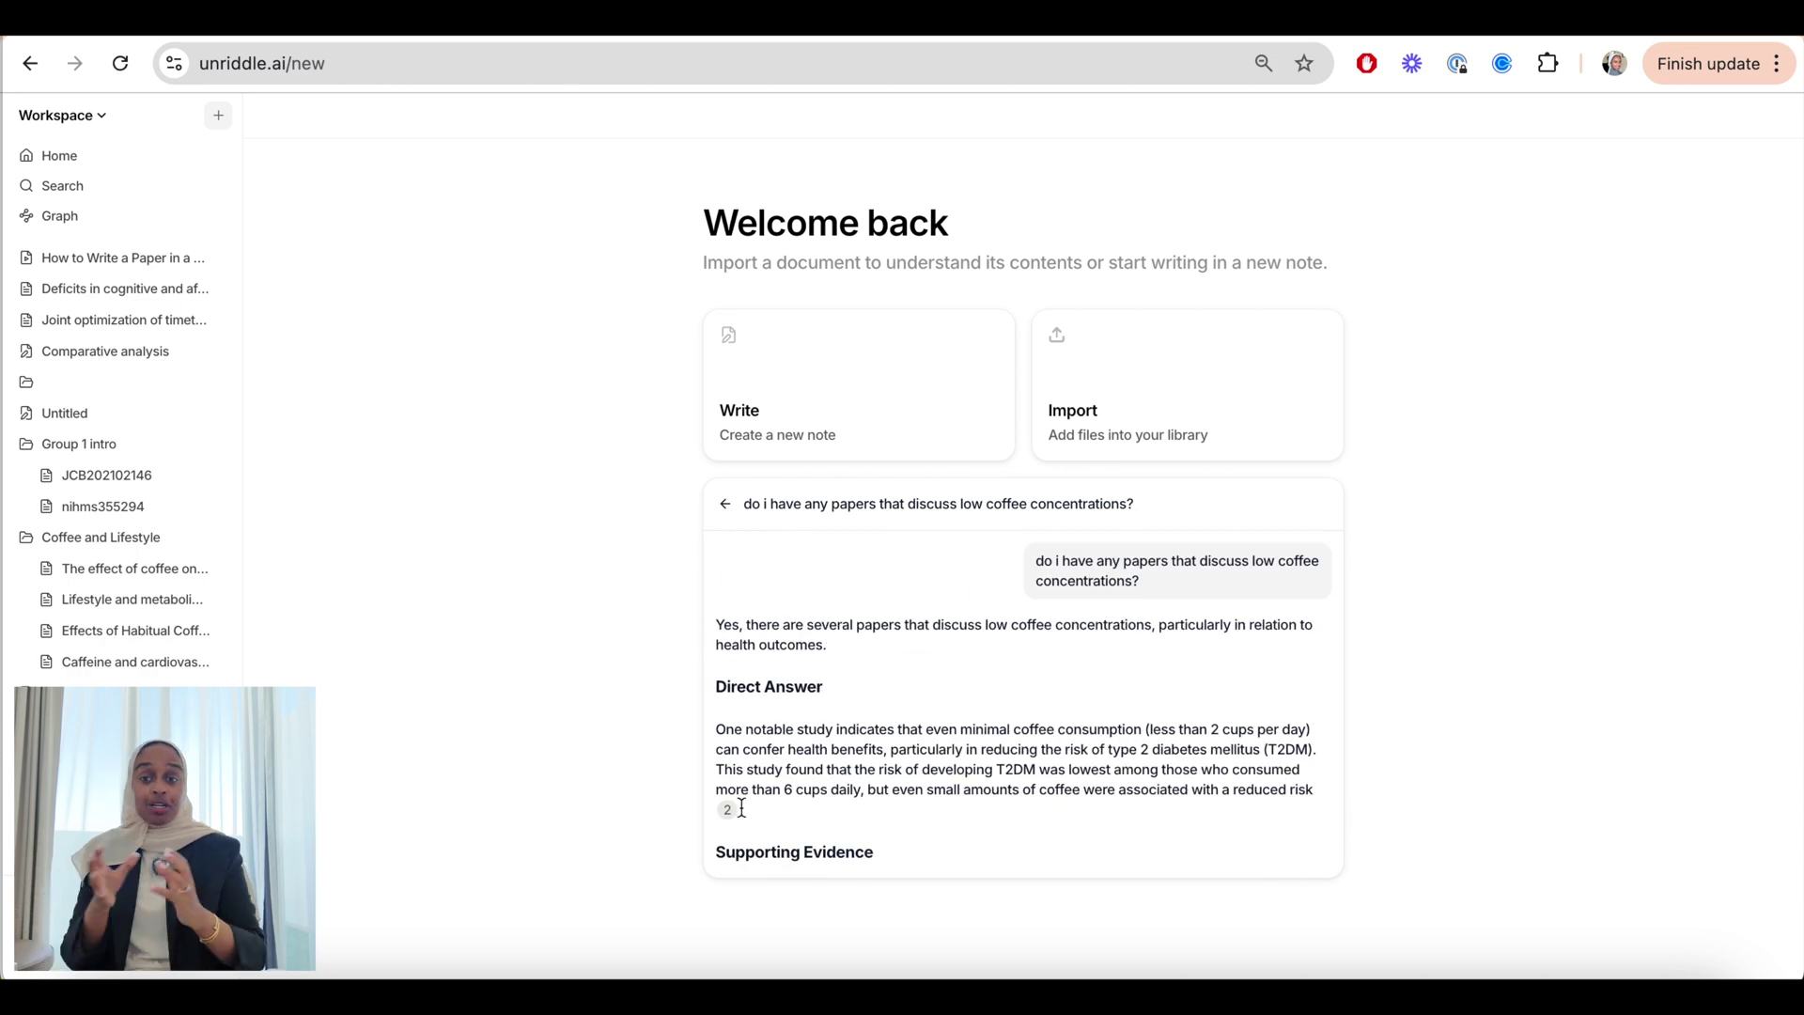
{"action": "left_click", "coordinate": [729, 814]}
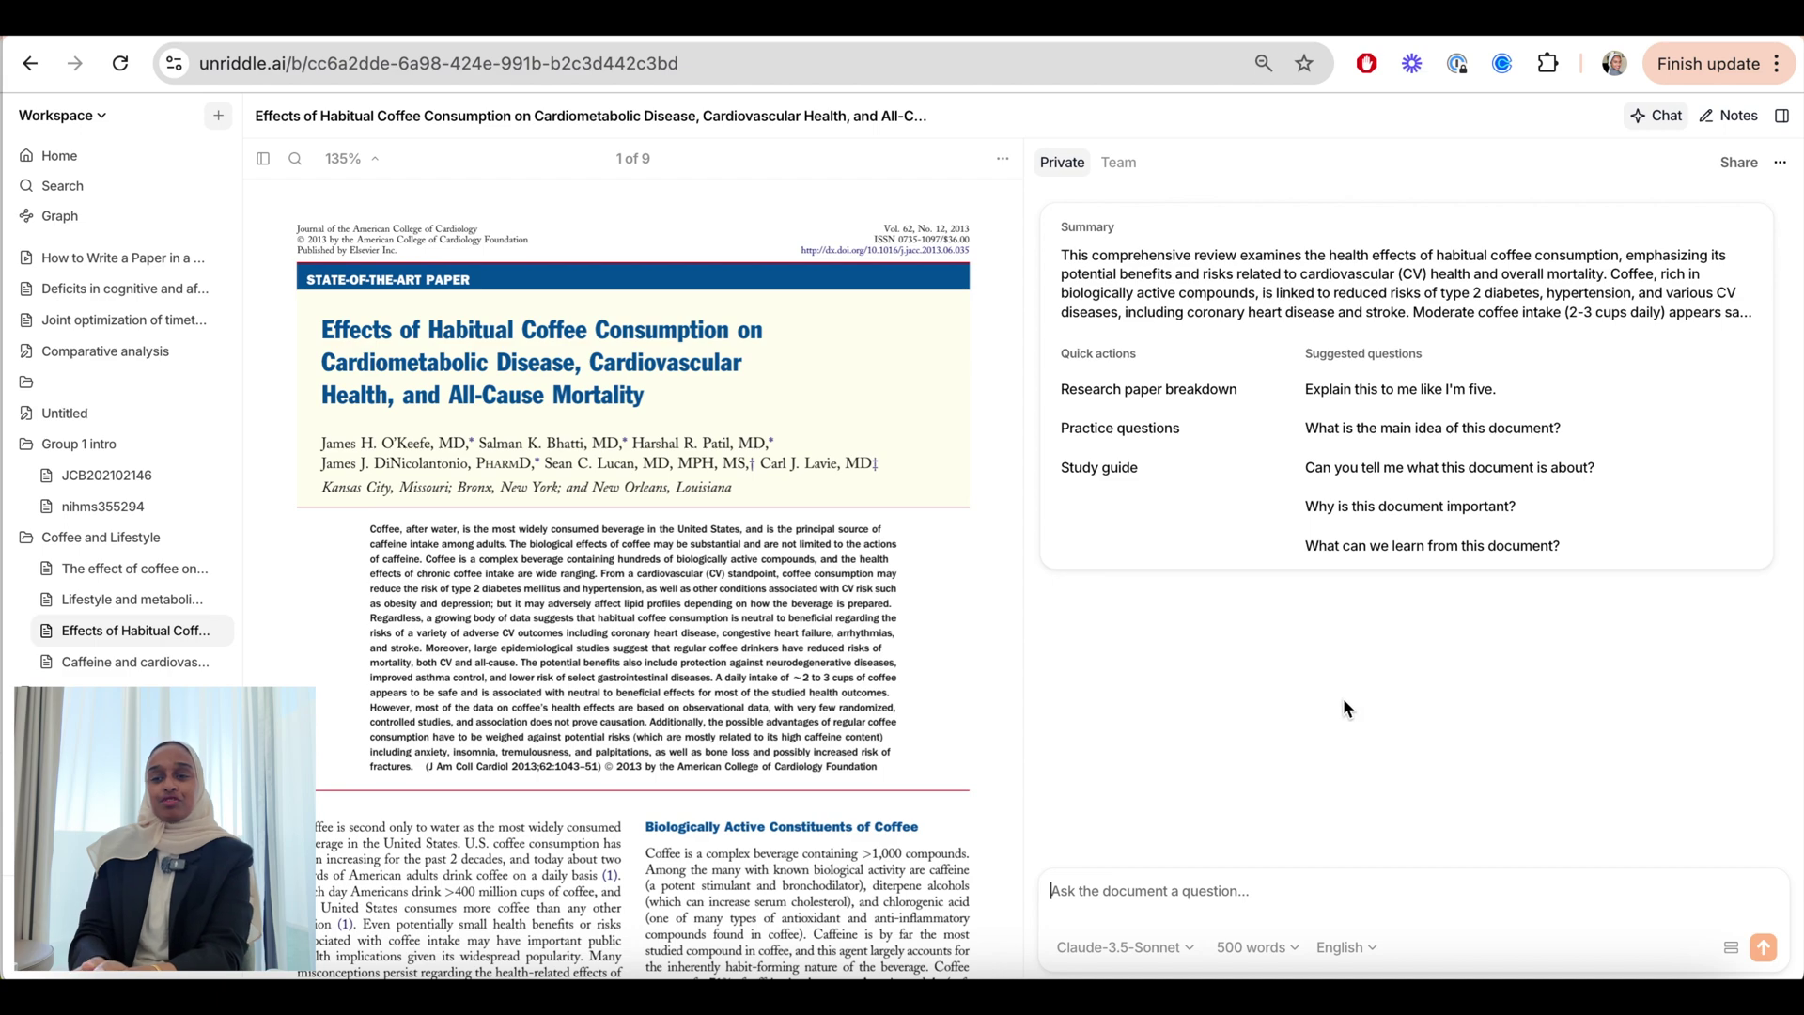
{"action": "scroll", "coordinate": [958, 662], "scroll_direction": "down", "scroll_amount": 3}
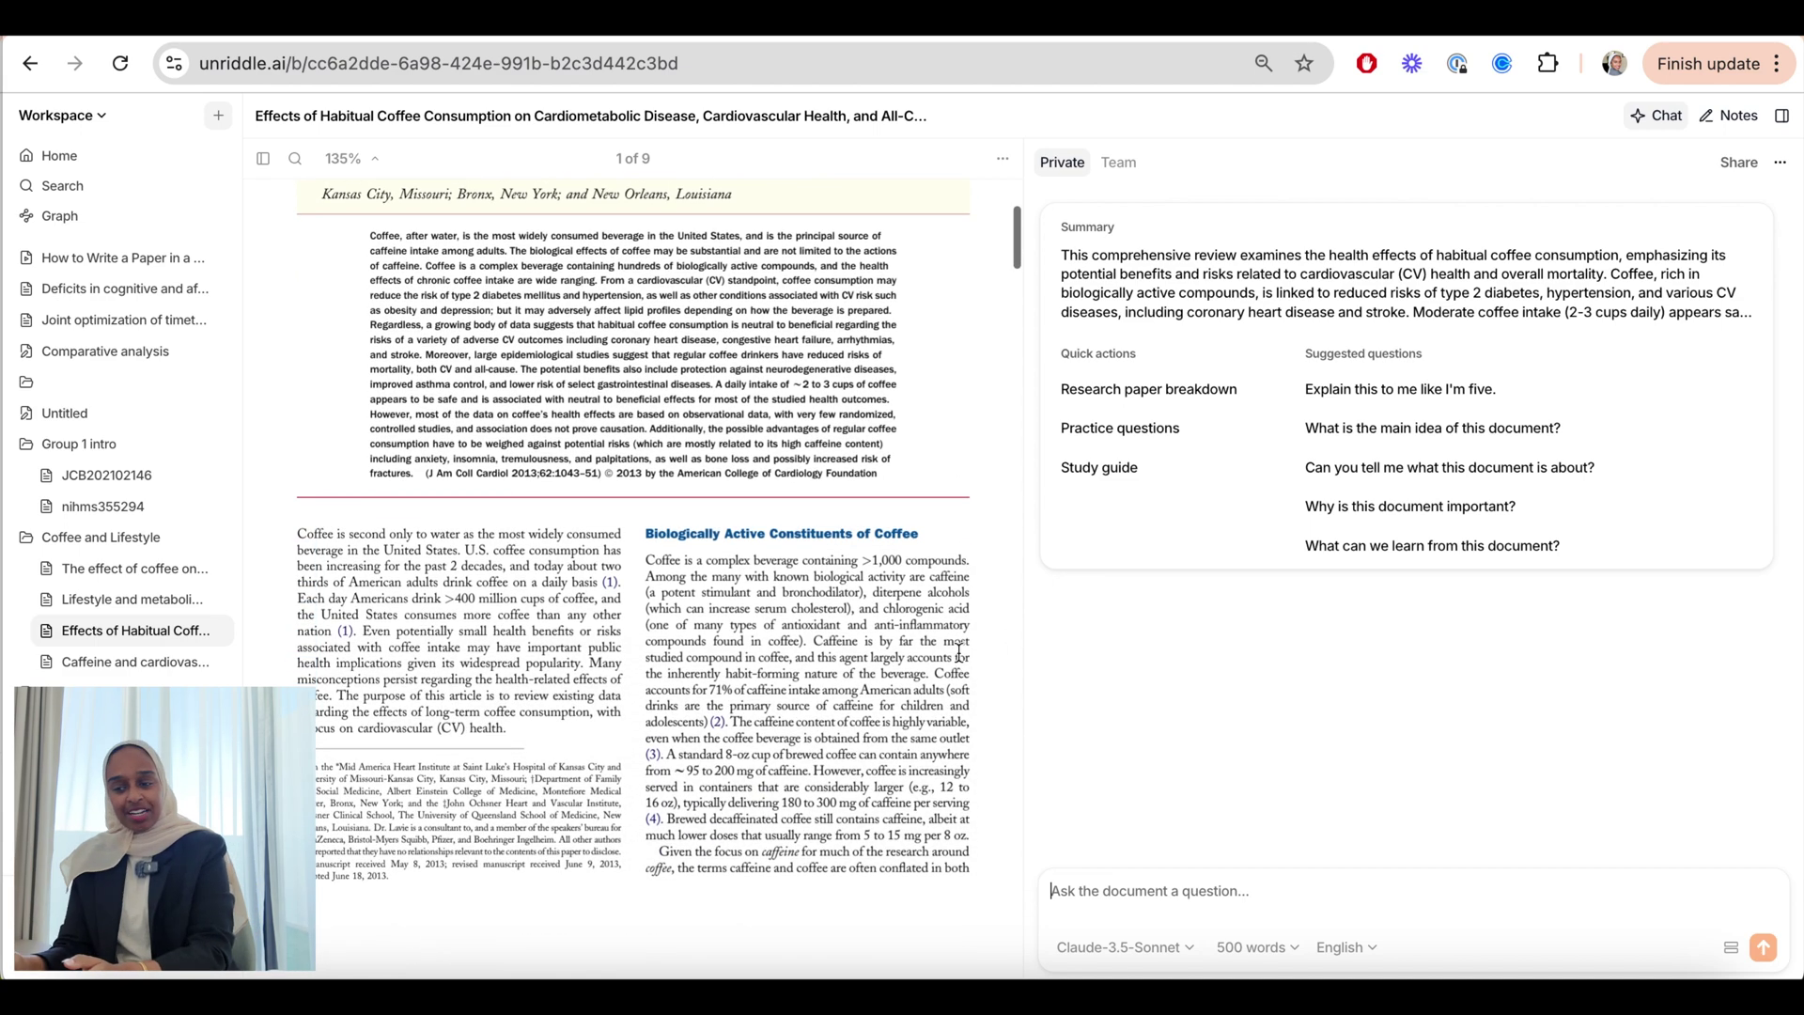
{"action": "scroll", "coordinate": [960, 639], "scroll_direction": "down", "scroll_amount": 8}
{"action": "scroll", "coordinate": [962, 609], "scroll_direction": "up", "scroll_amount": 10}
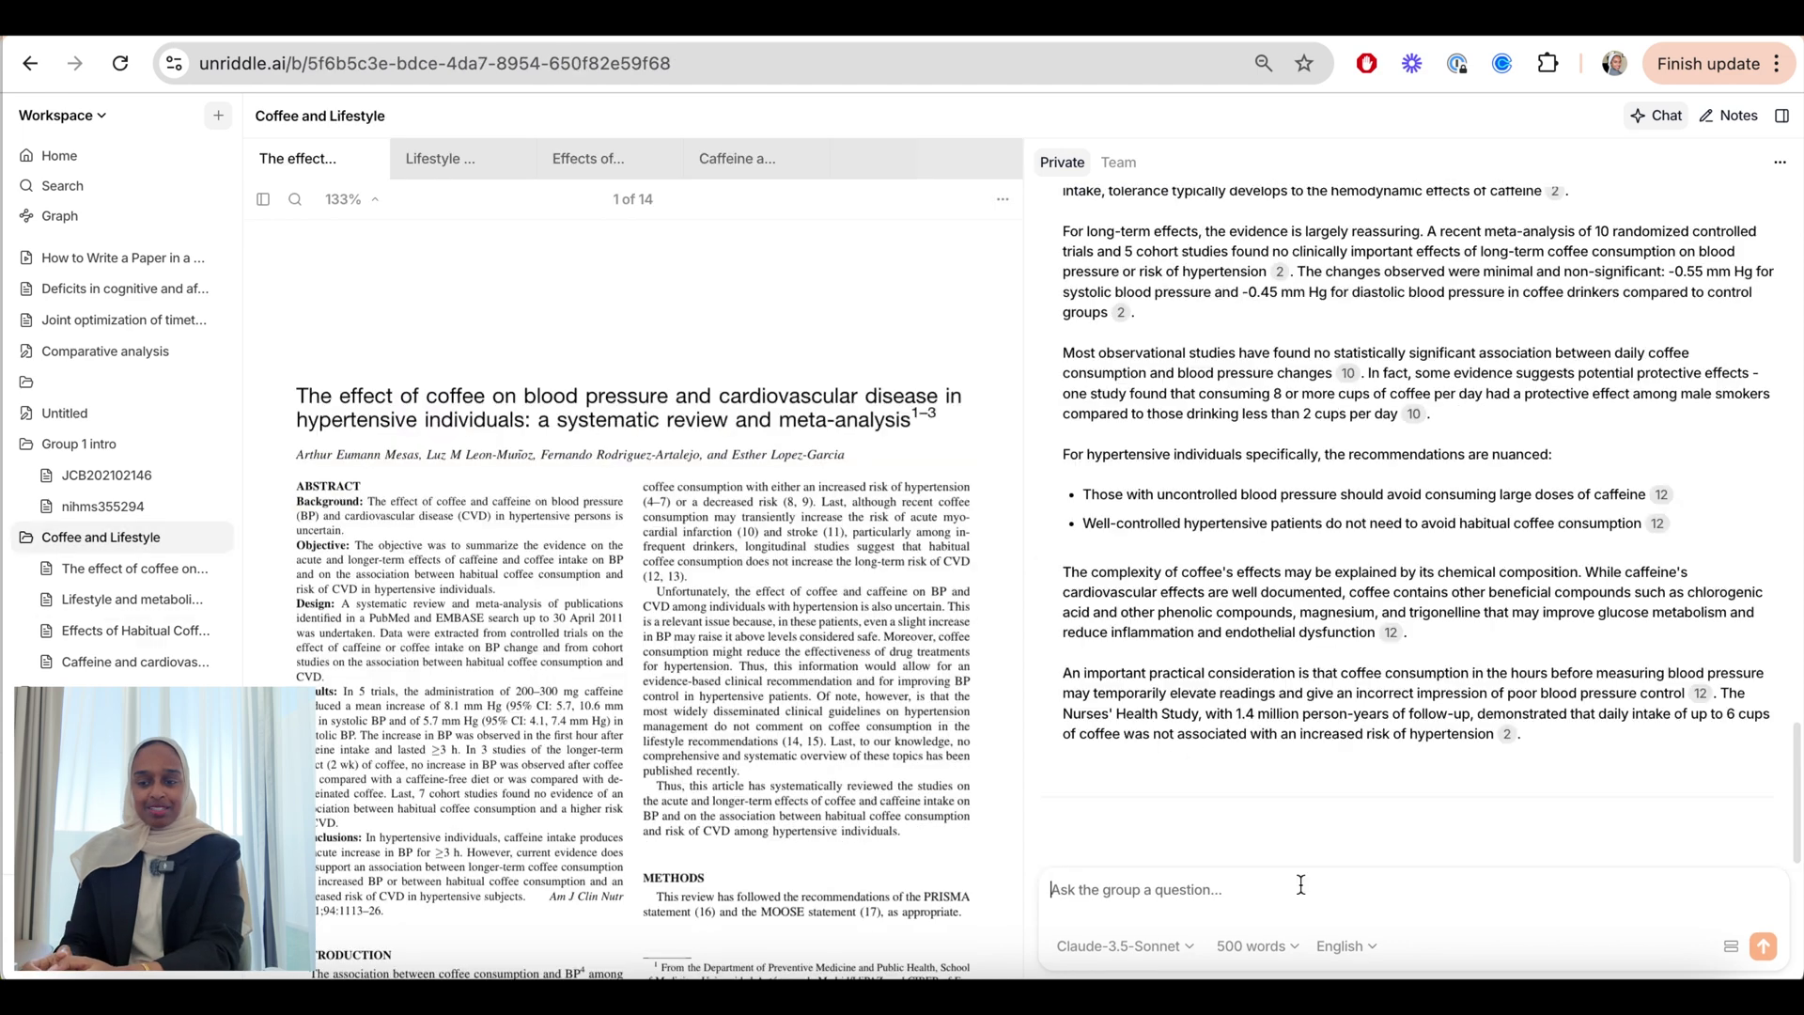
Step: Ask the Coffee and Lifestyle group chat "What are some common themes within this group?"
{"action": "left_click", "coordinate": [1300, 885]}
{"action": "type", "text": "Wh"}
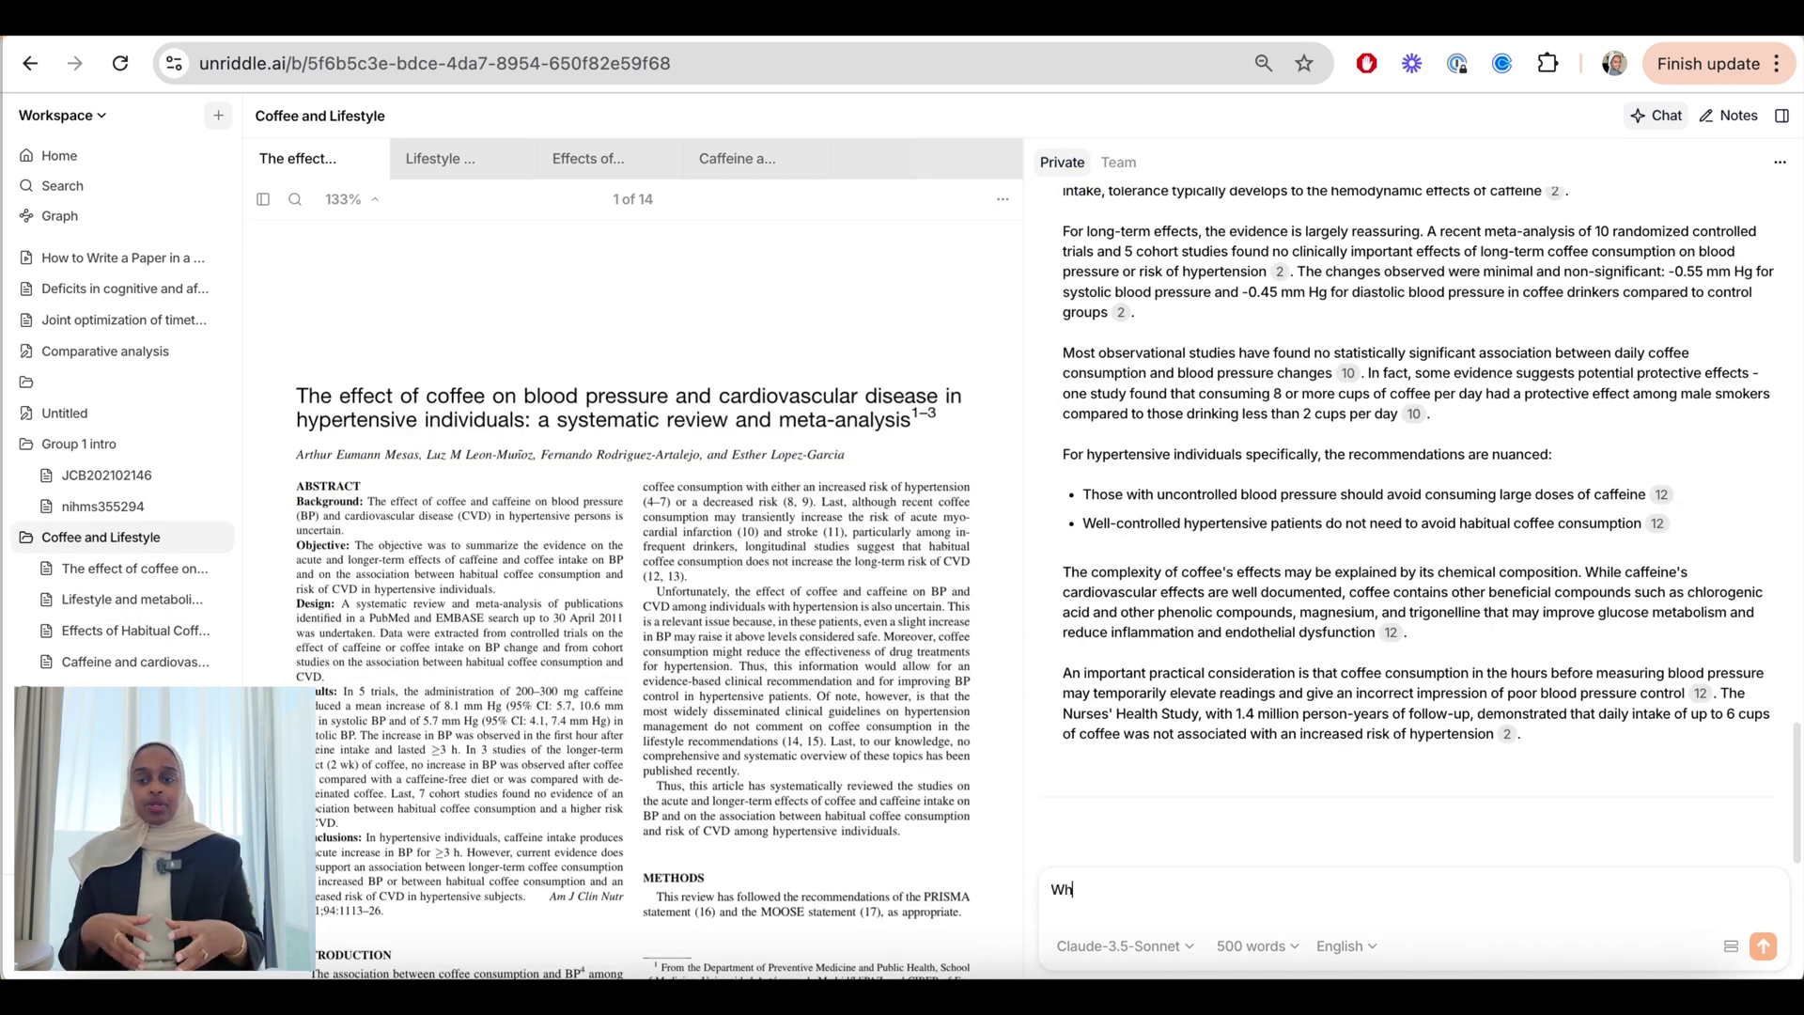
{"action": "type", "text": "atrare some "}
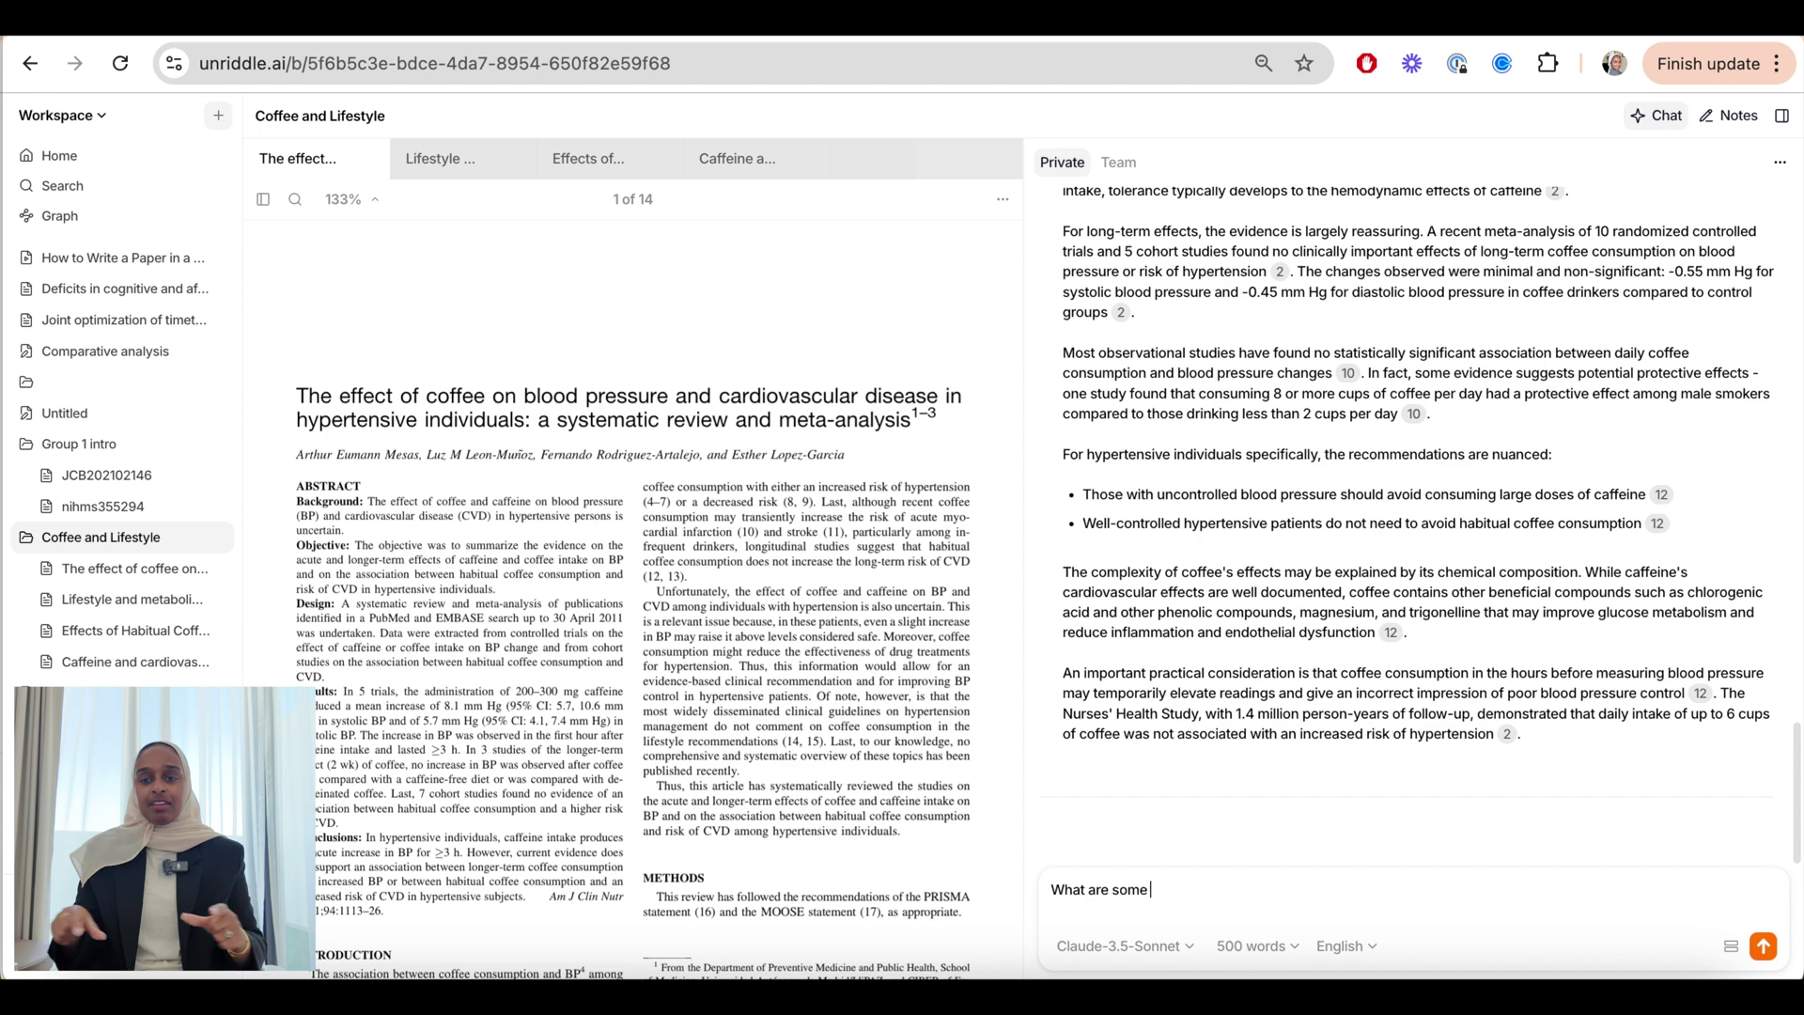
{"action": "type", "text": "common themes within this group?"}
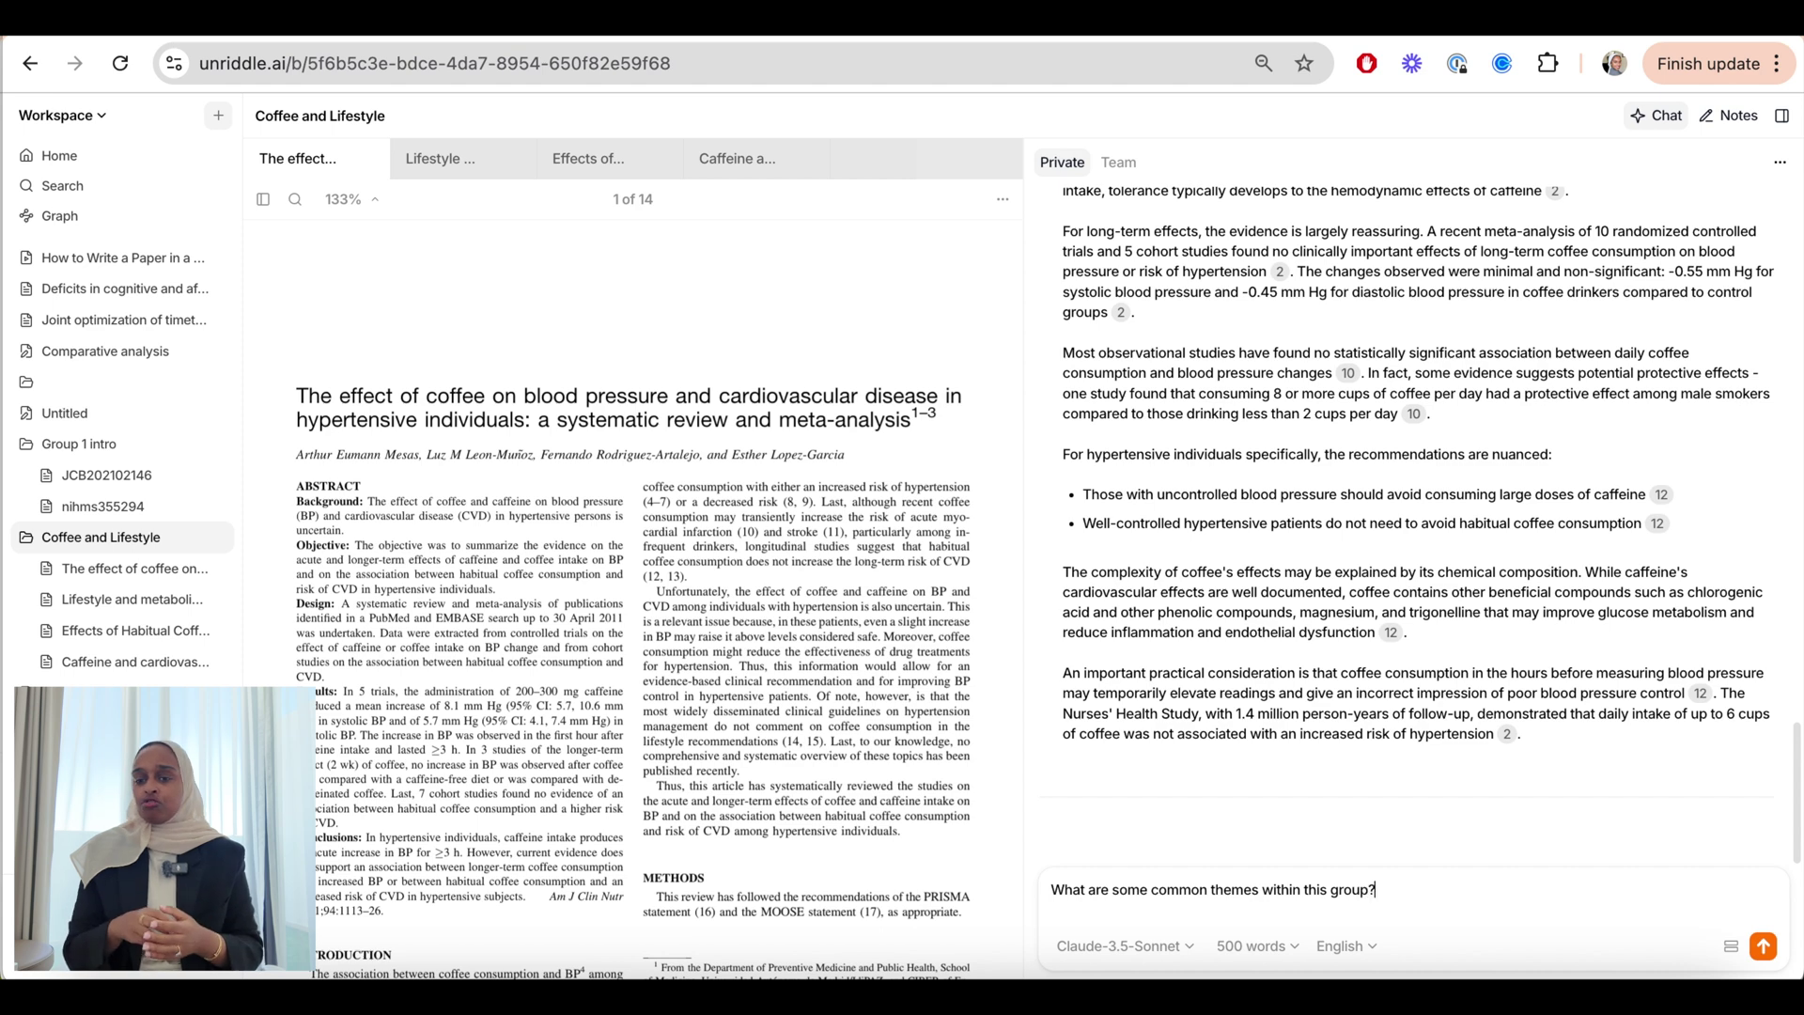
{"action": "key", "text": "Return"}
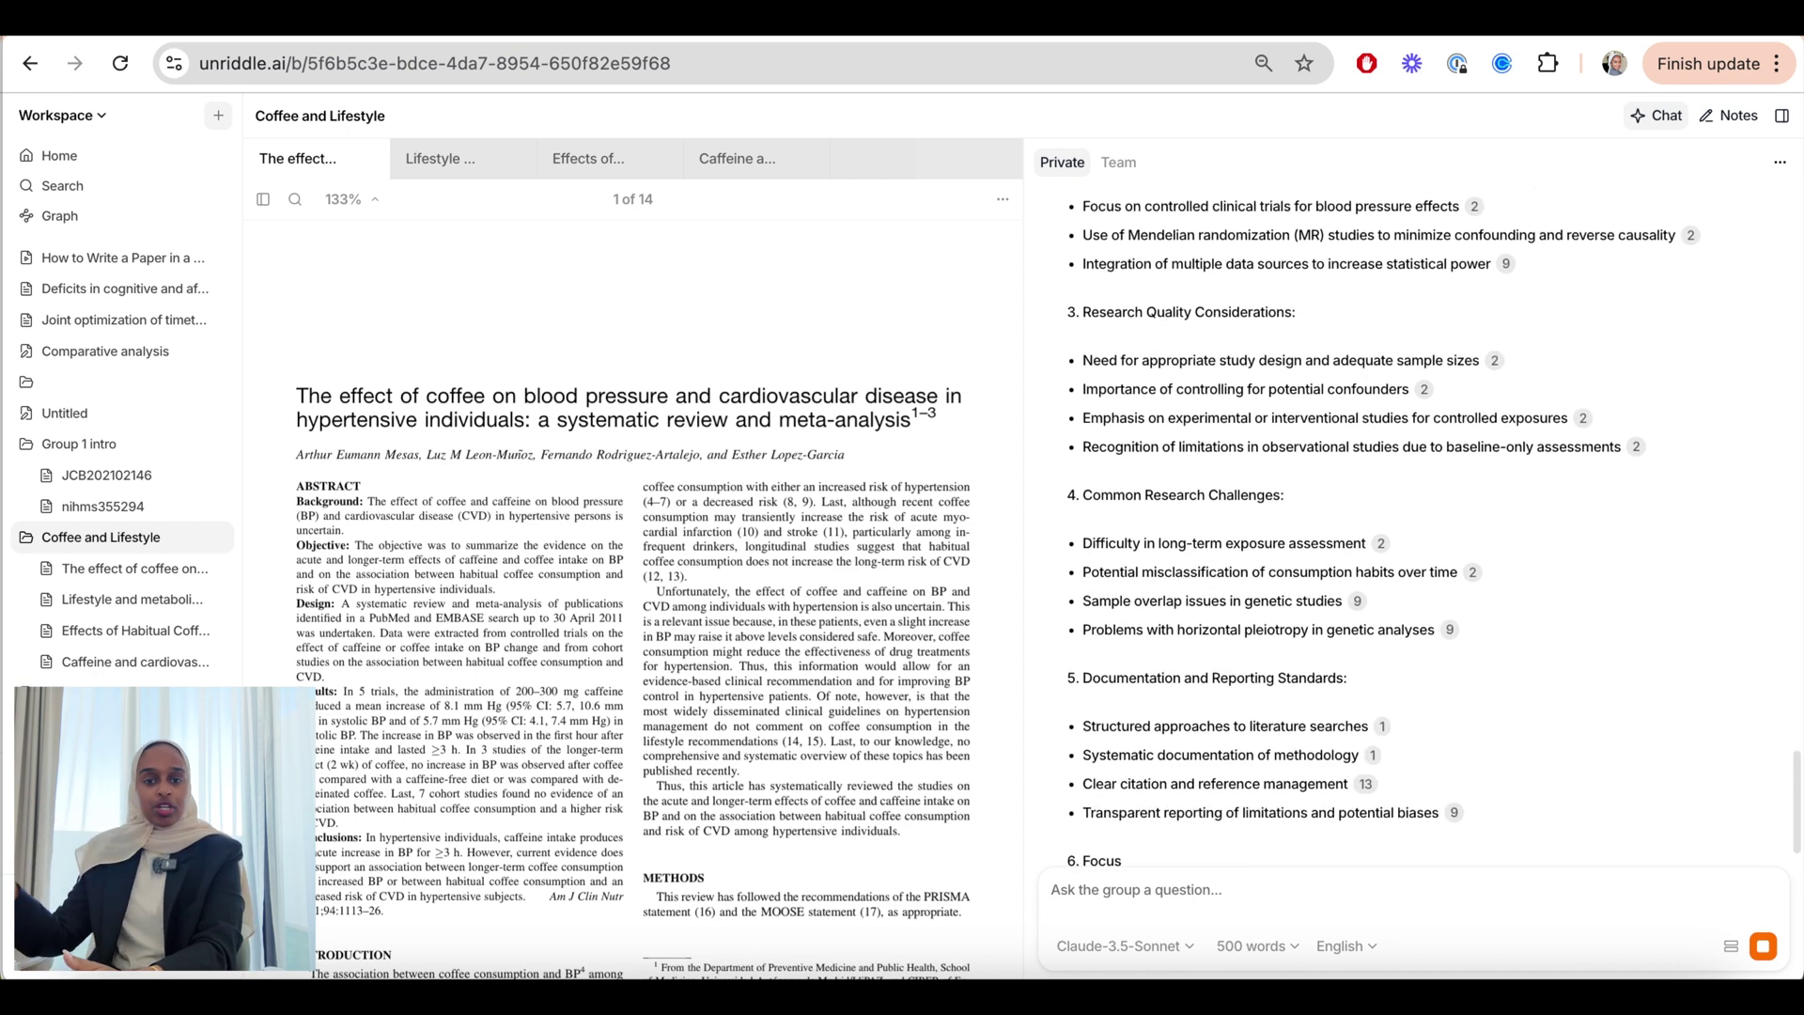
Step: Ask the group chat "I'm writing a literature review, what are three main themes i should discuss" and read the reply
{"action": "type", "text": "I'm writing a literature review, what are three main themes i sh"}
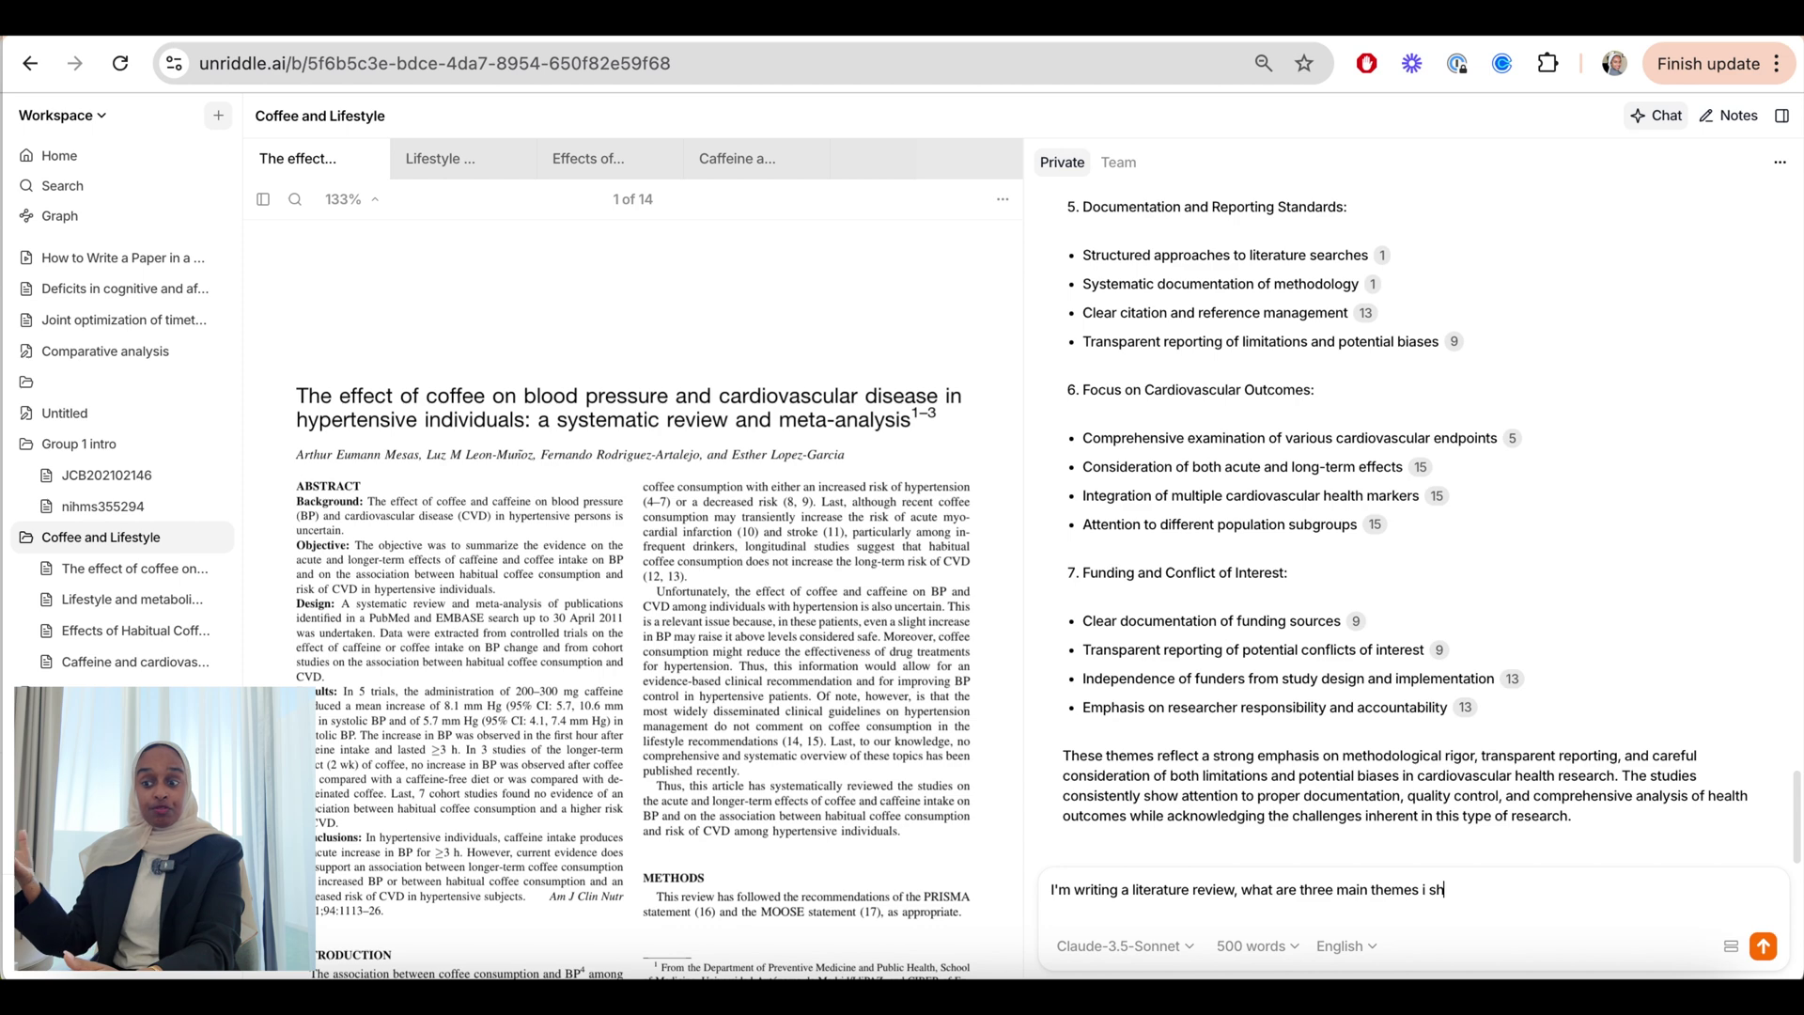
{"action": "type", "text": "ould discus"}
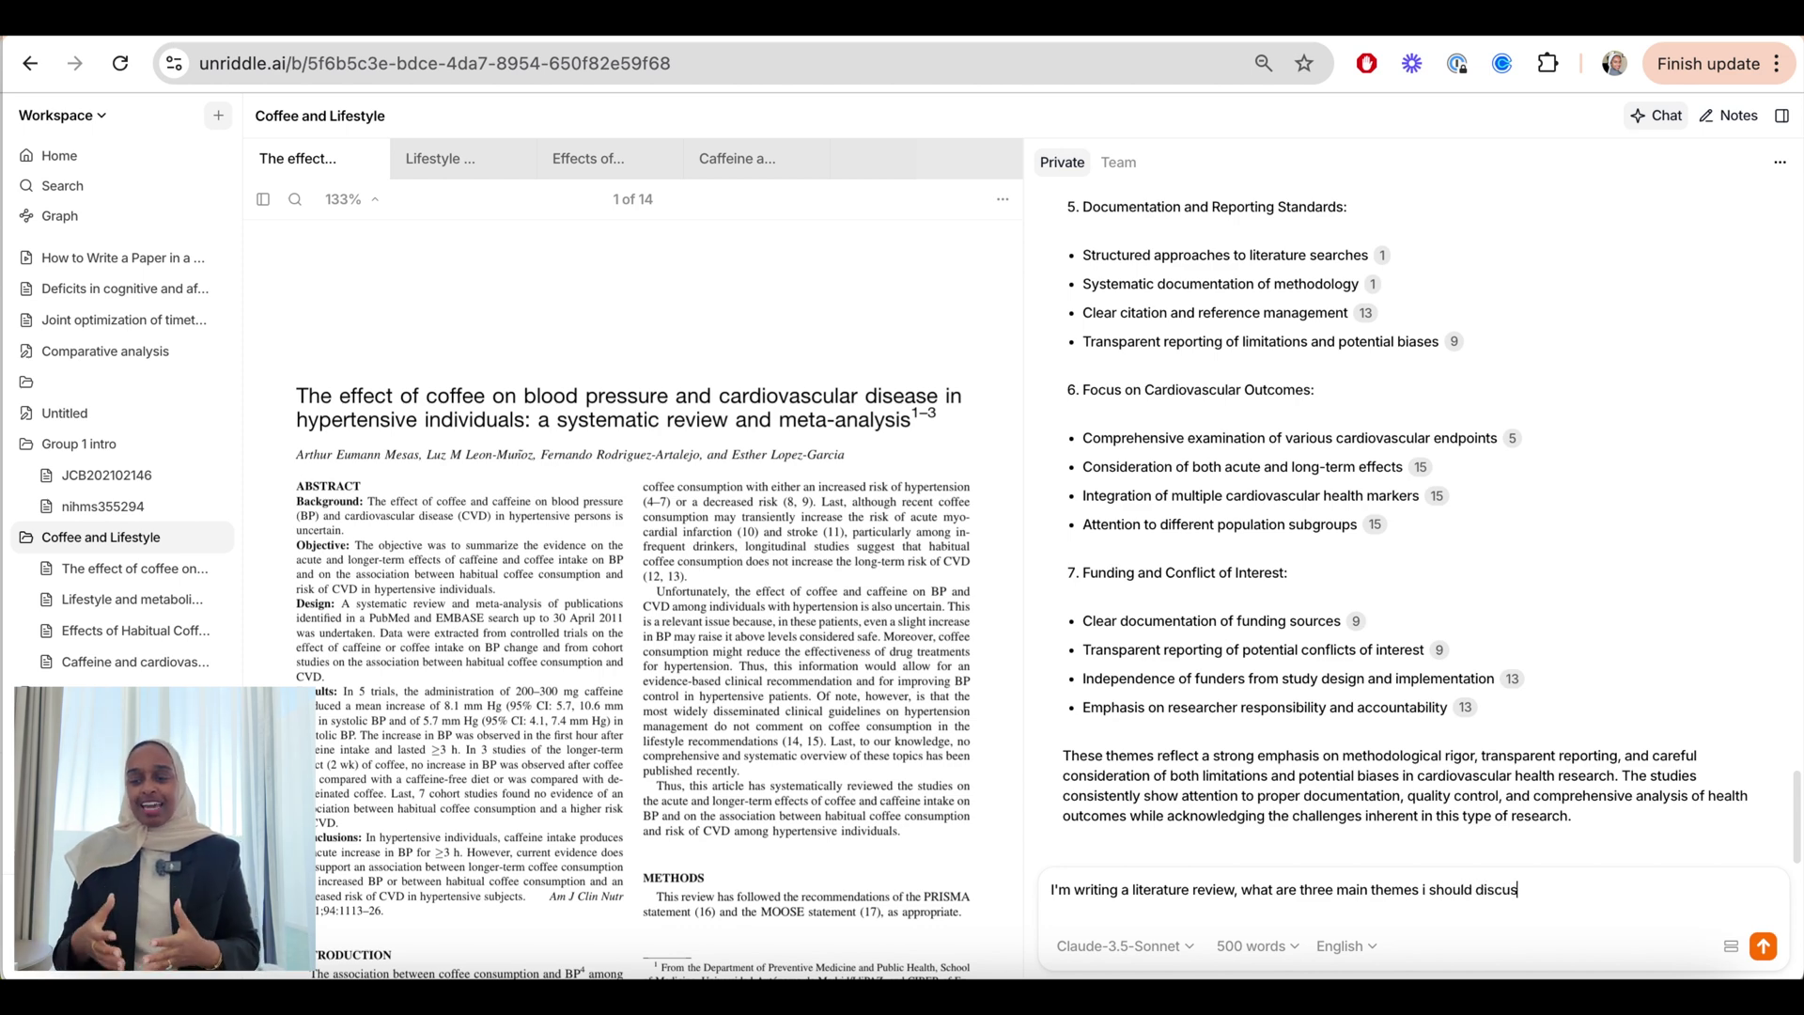
{"action": "type", "text": "s"}
{"action": "key", "text": "Return"}
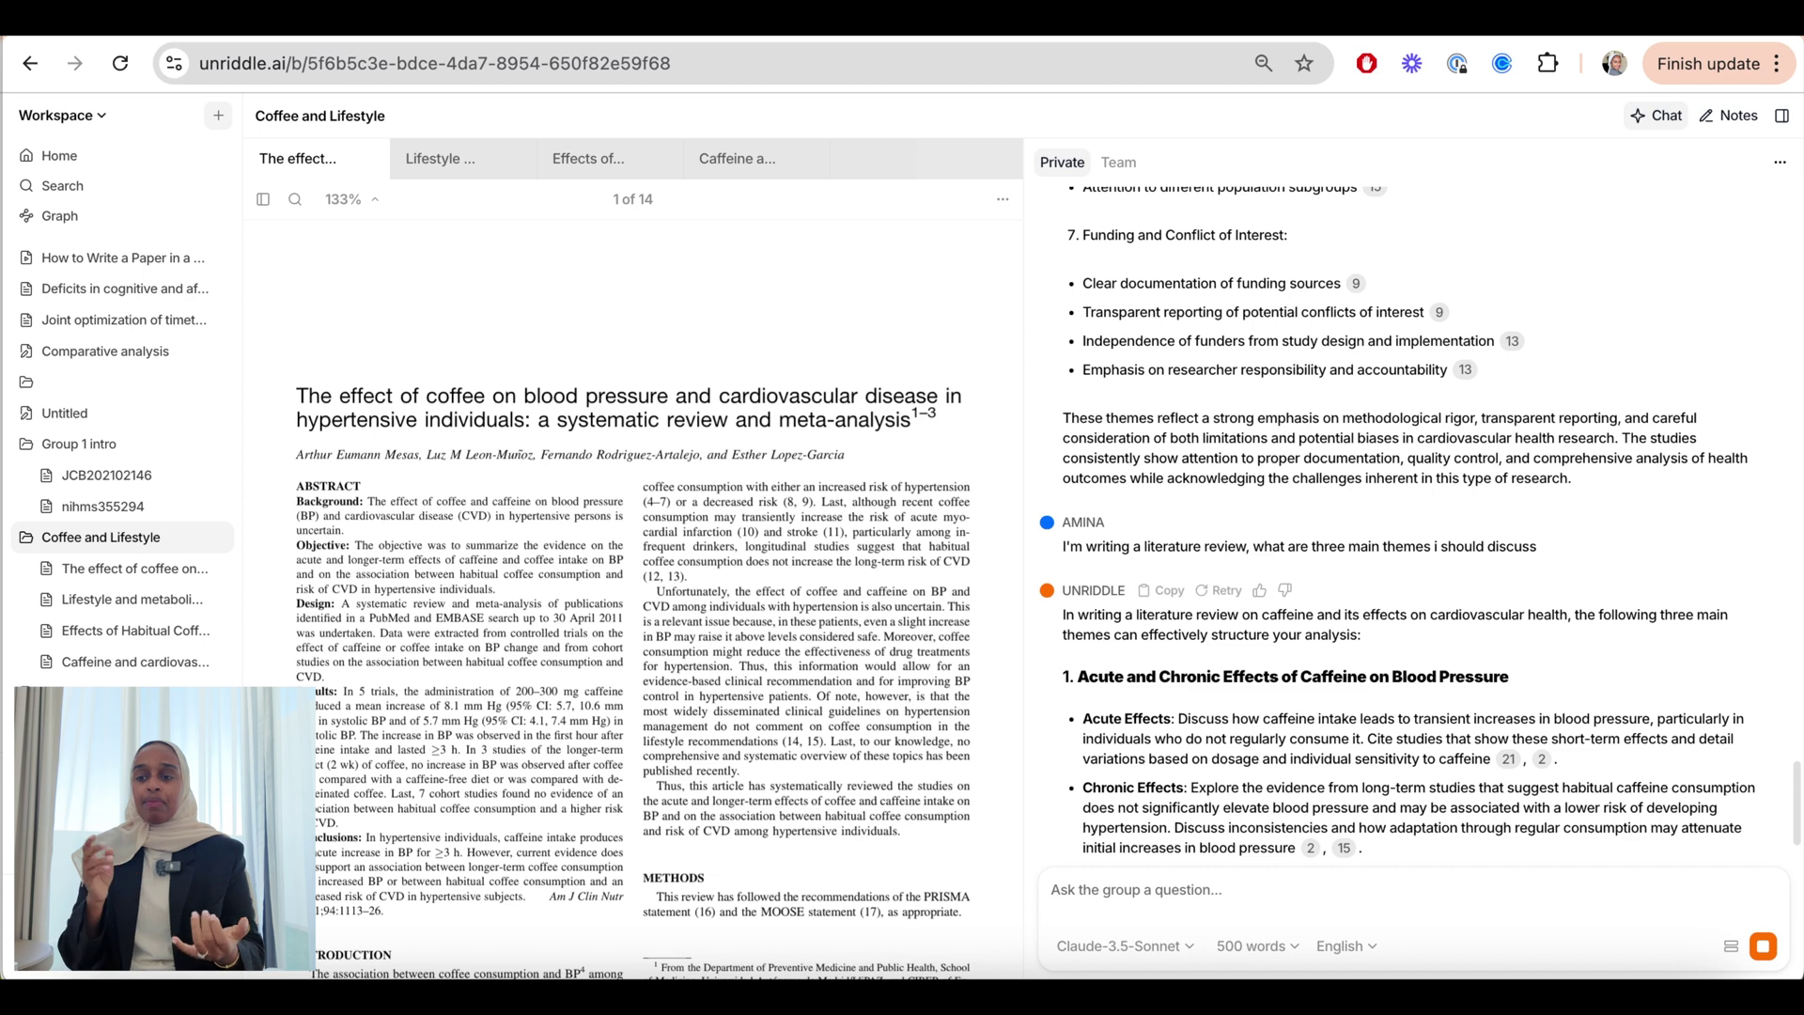
{"action": "scroll", "coordinate": [1509, 596], "scroll_direction": "down", "scroll_amount": 4}
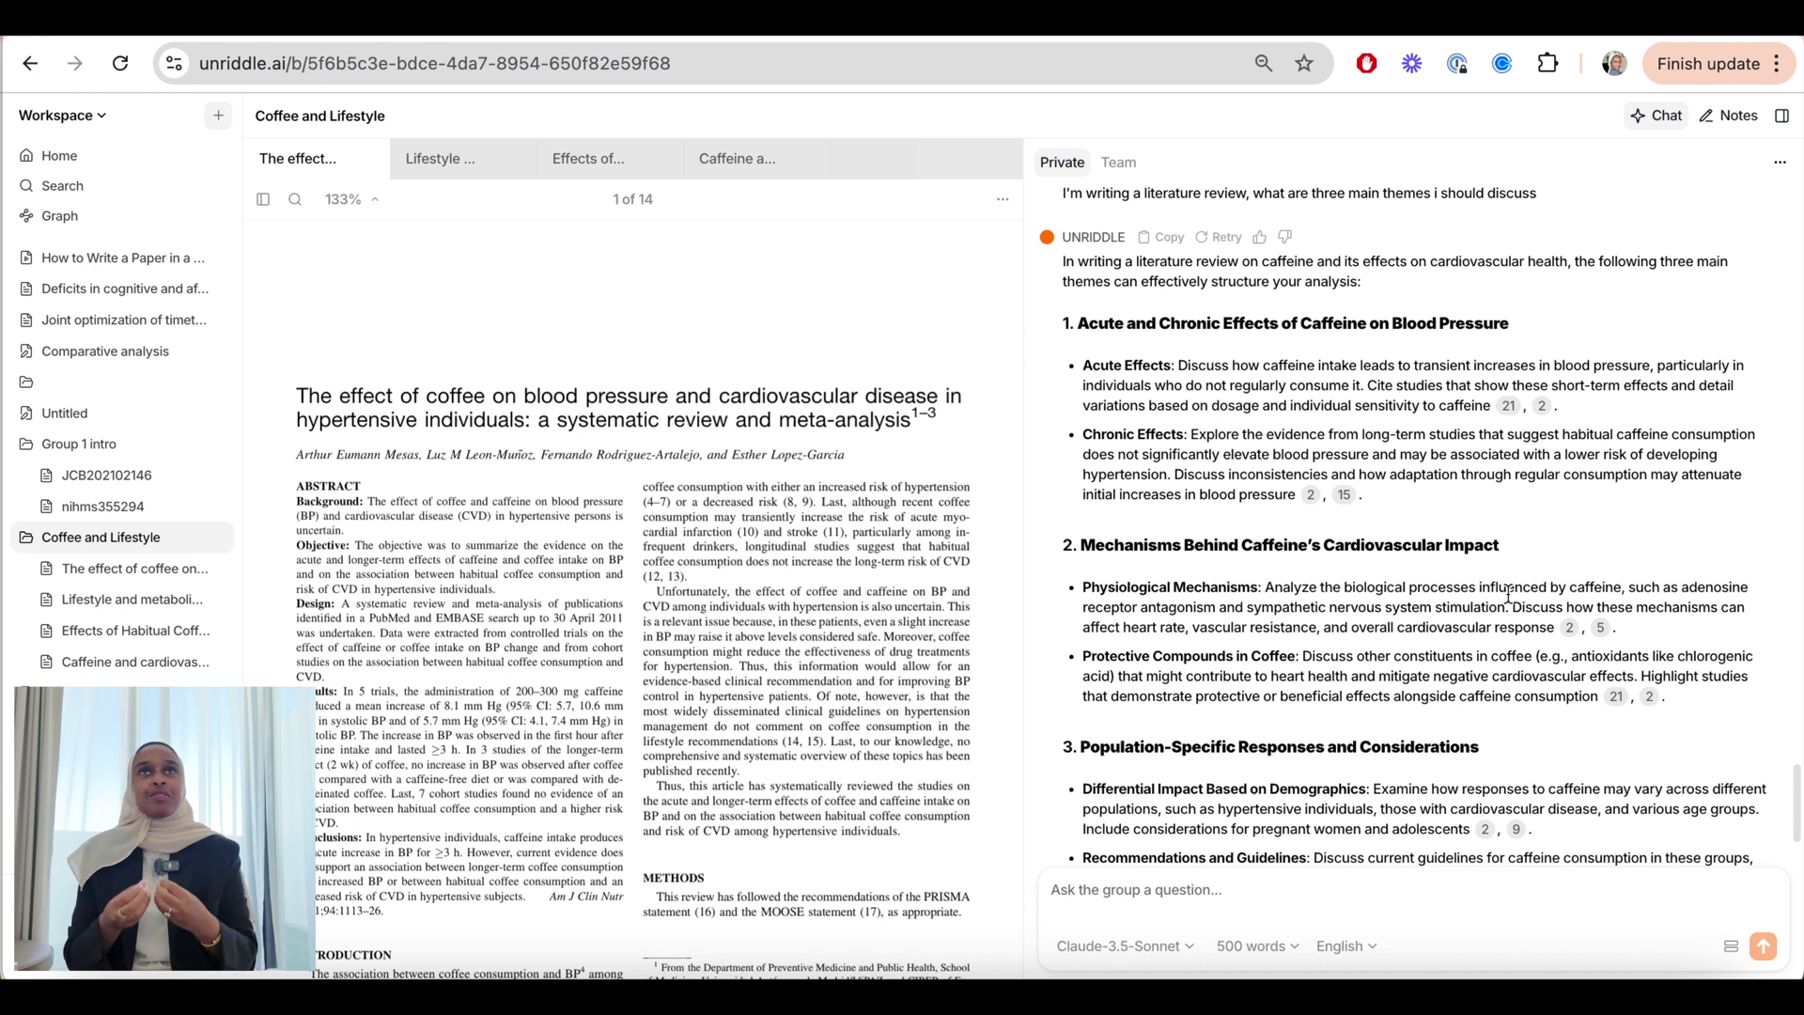
{"action": "scroll", "coordinate": [1508, 596], "scroll_direction": "down", "scroll_amount": 2}
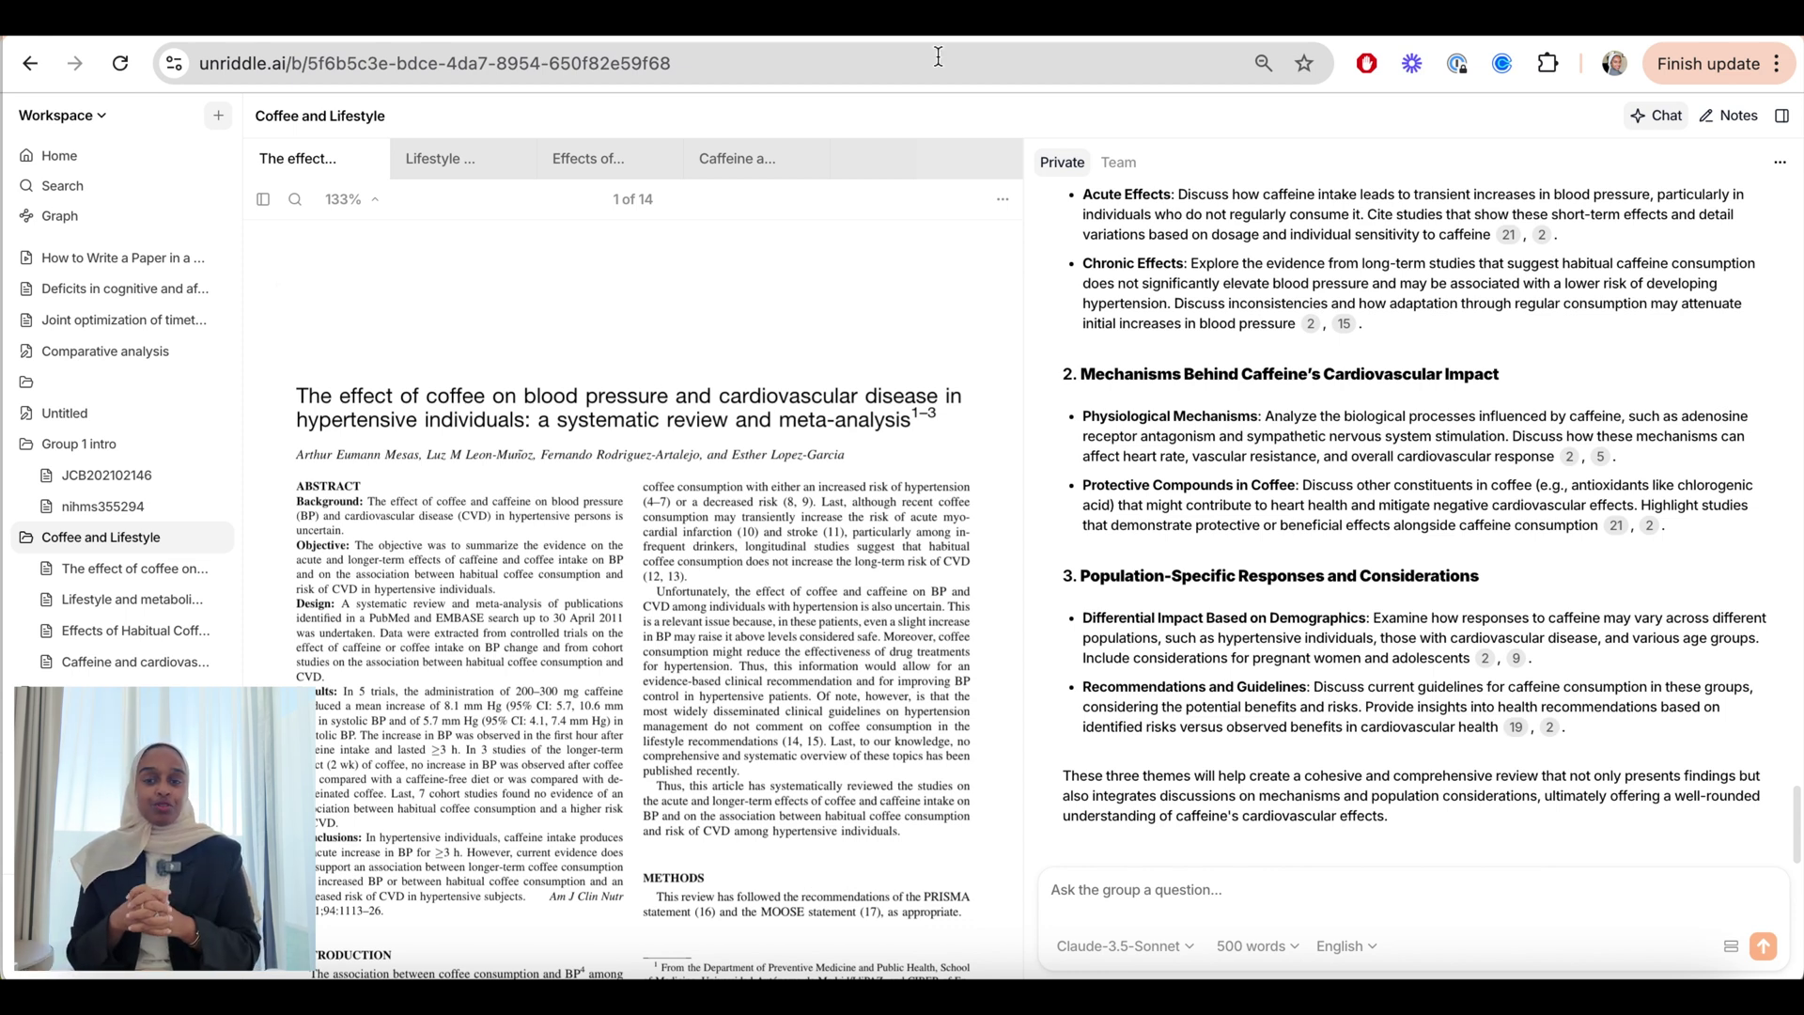
Step: Examine the connections between documents in the library graph and open the Definitions note from its node
{"action": "left_click", "coordinate": [79, 226]}
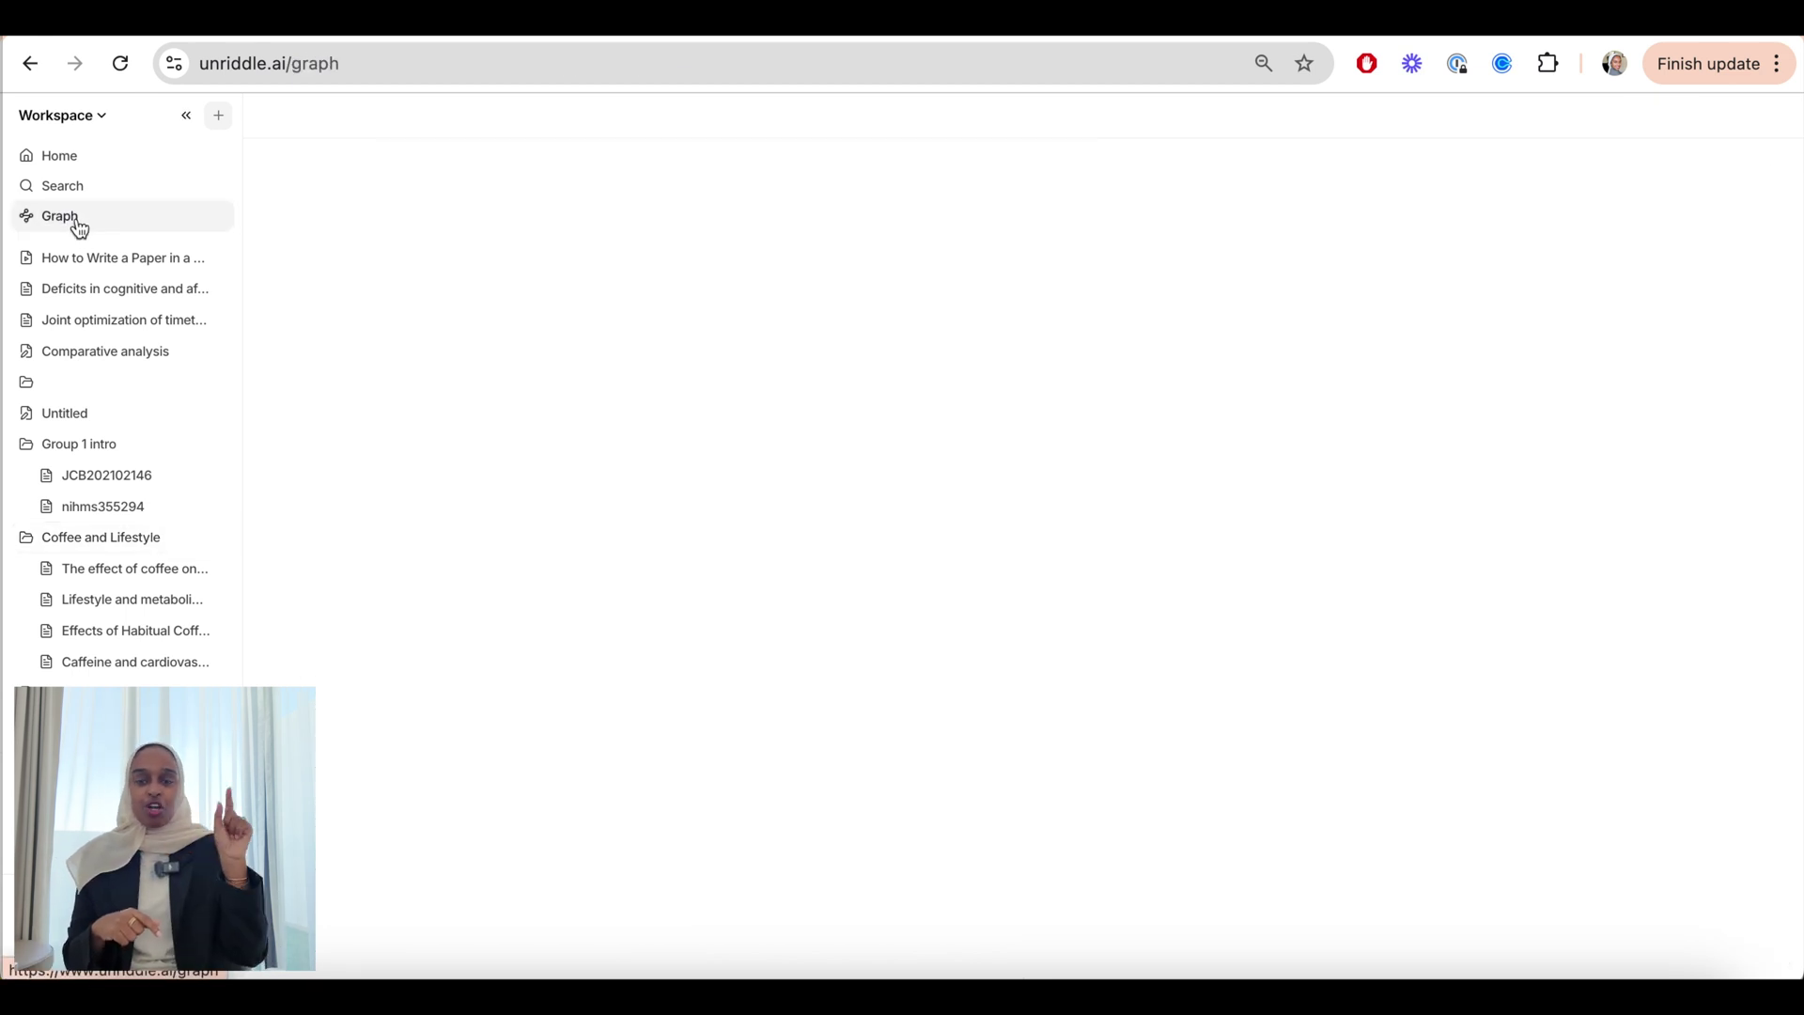
{"action": "scroll", "coordinate": [898, 436], "scroll_direction": "up", "scroll_amount": 5}
{"action": "scroll", "coordinate": [1035, 426], "scroll_direction": "up", "scroll_amount": 5}
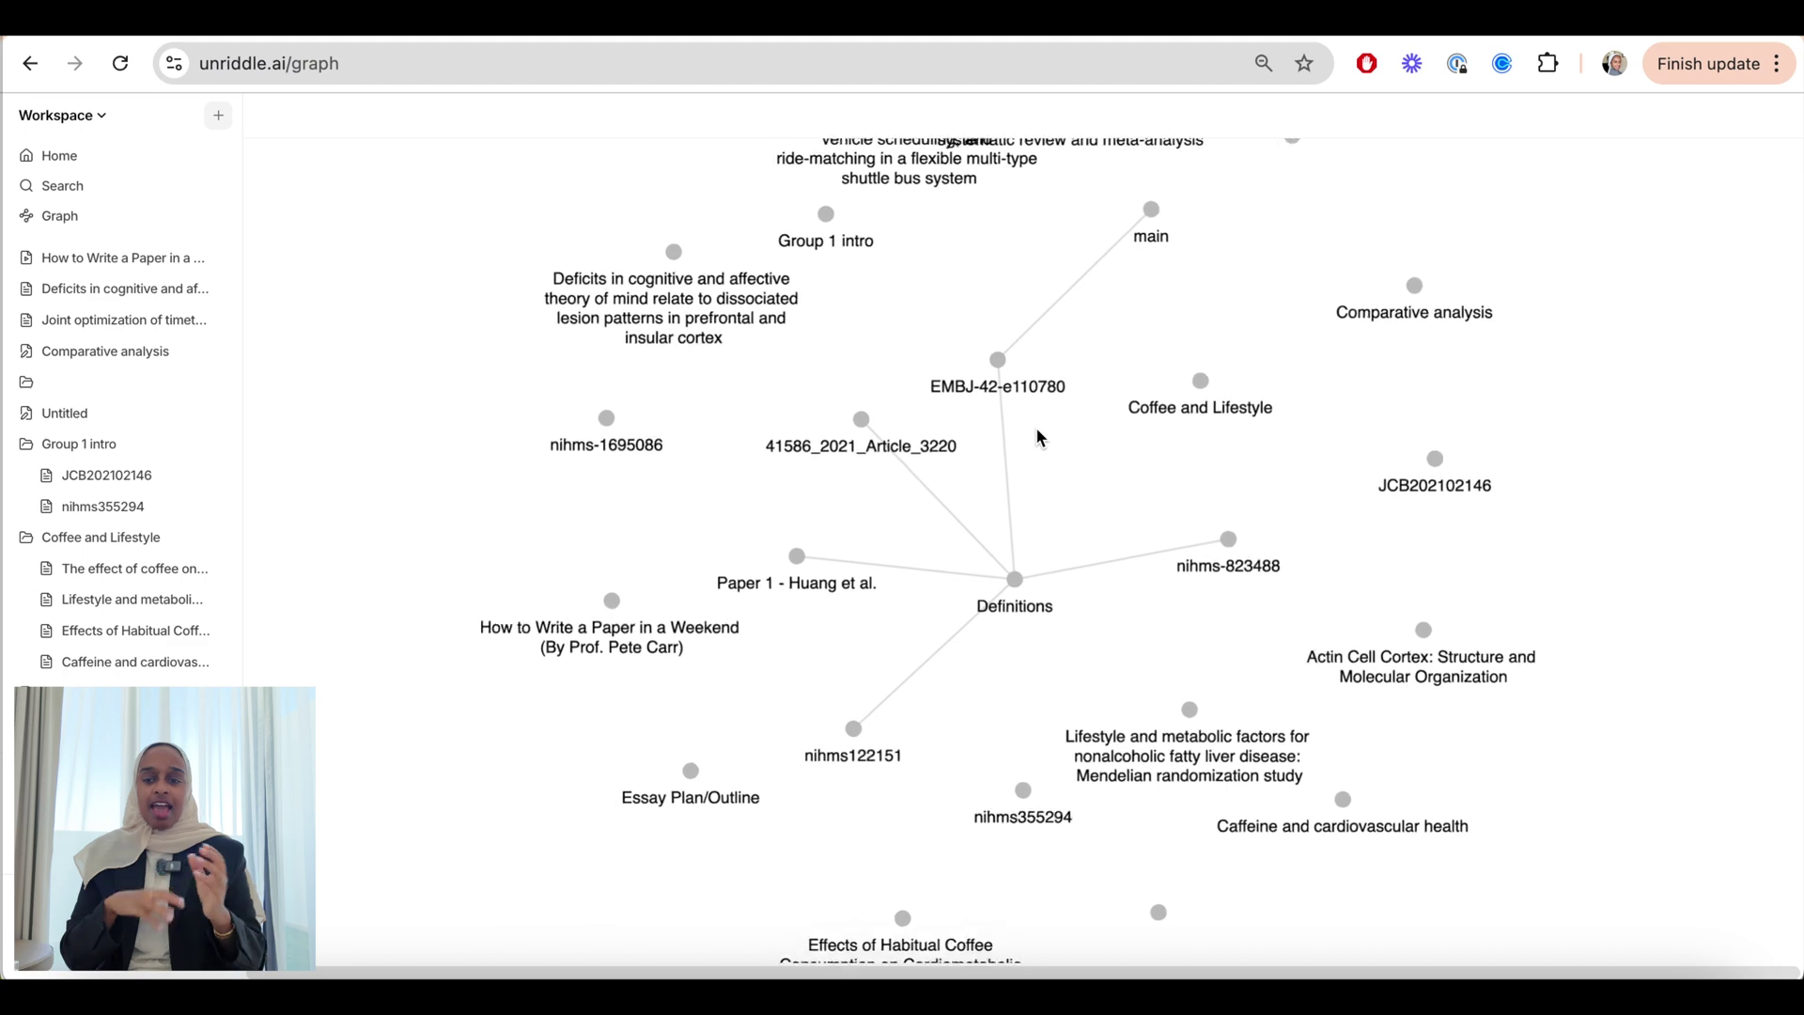
{"action": "left_click_drag", "start_coordinate": [1087, 461], "coordinate": [1006, 460]}
{"action": "scroll", "coordinate": [1006, 459], "scroll_direction": "down", "scroll_amount": 2}
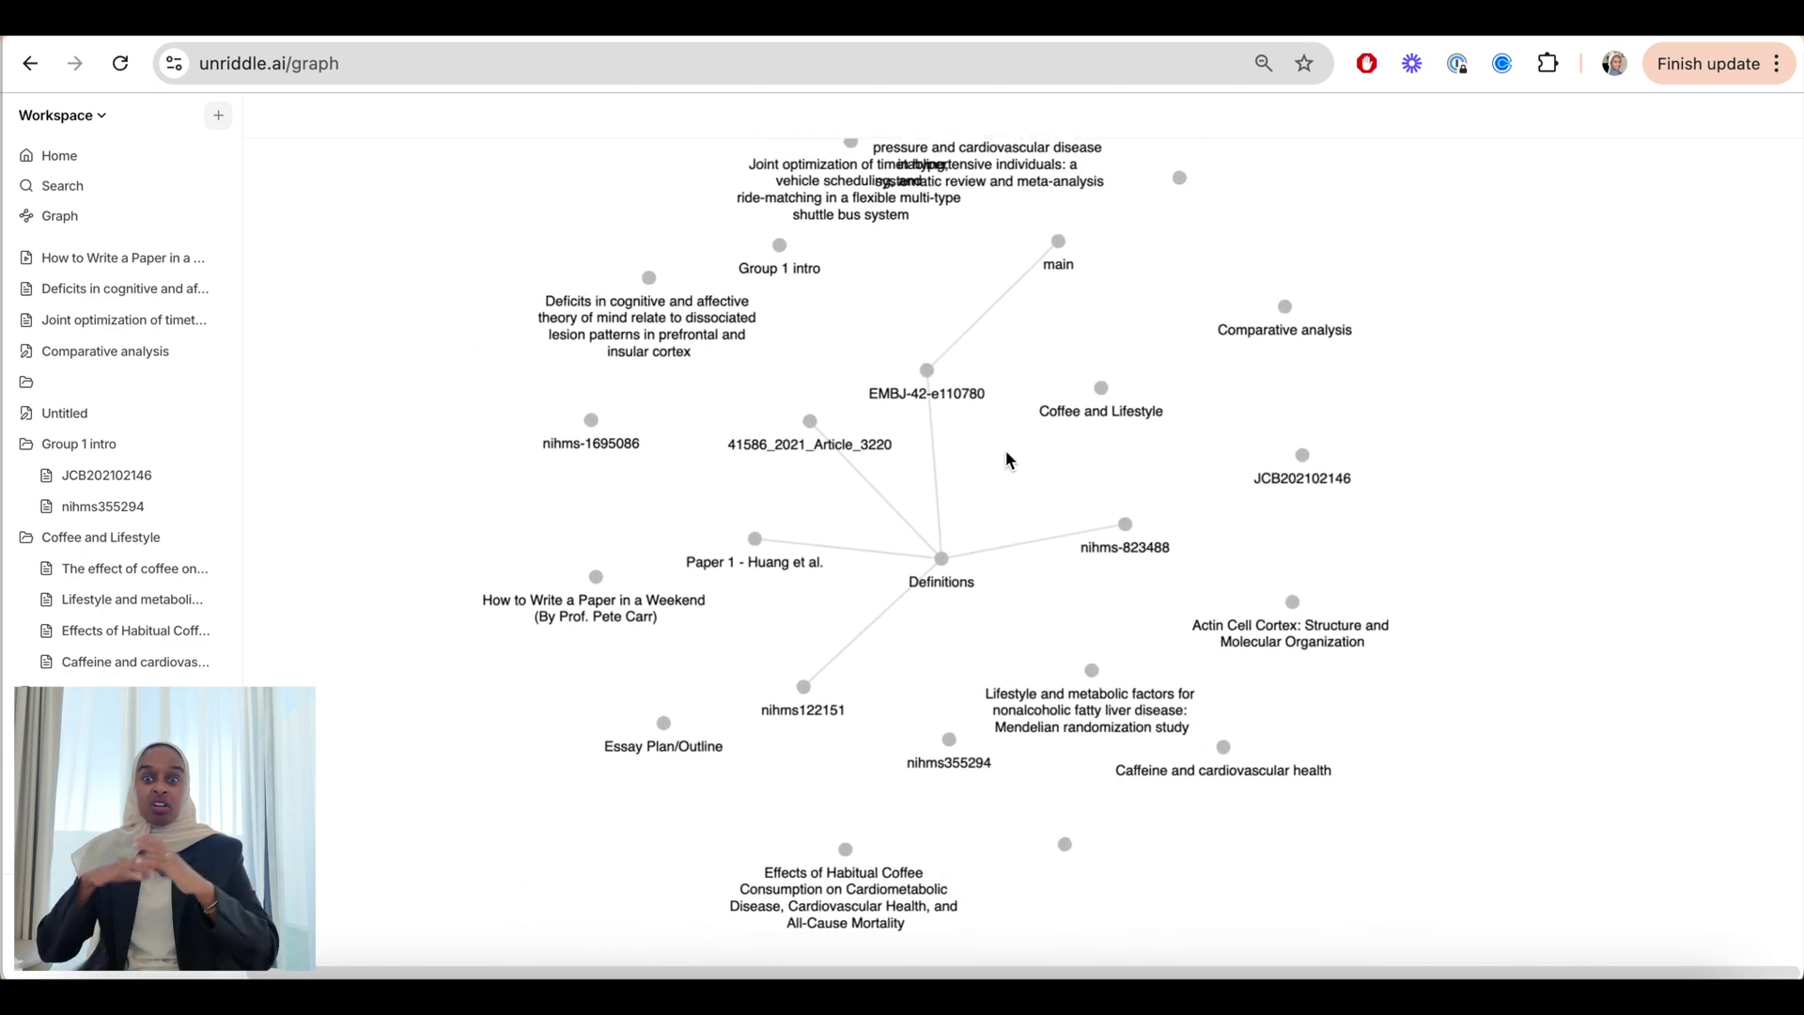
{"action": "left_click", "coordinate": [943, 558]}
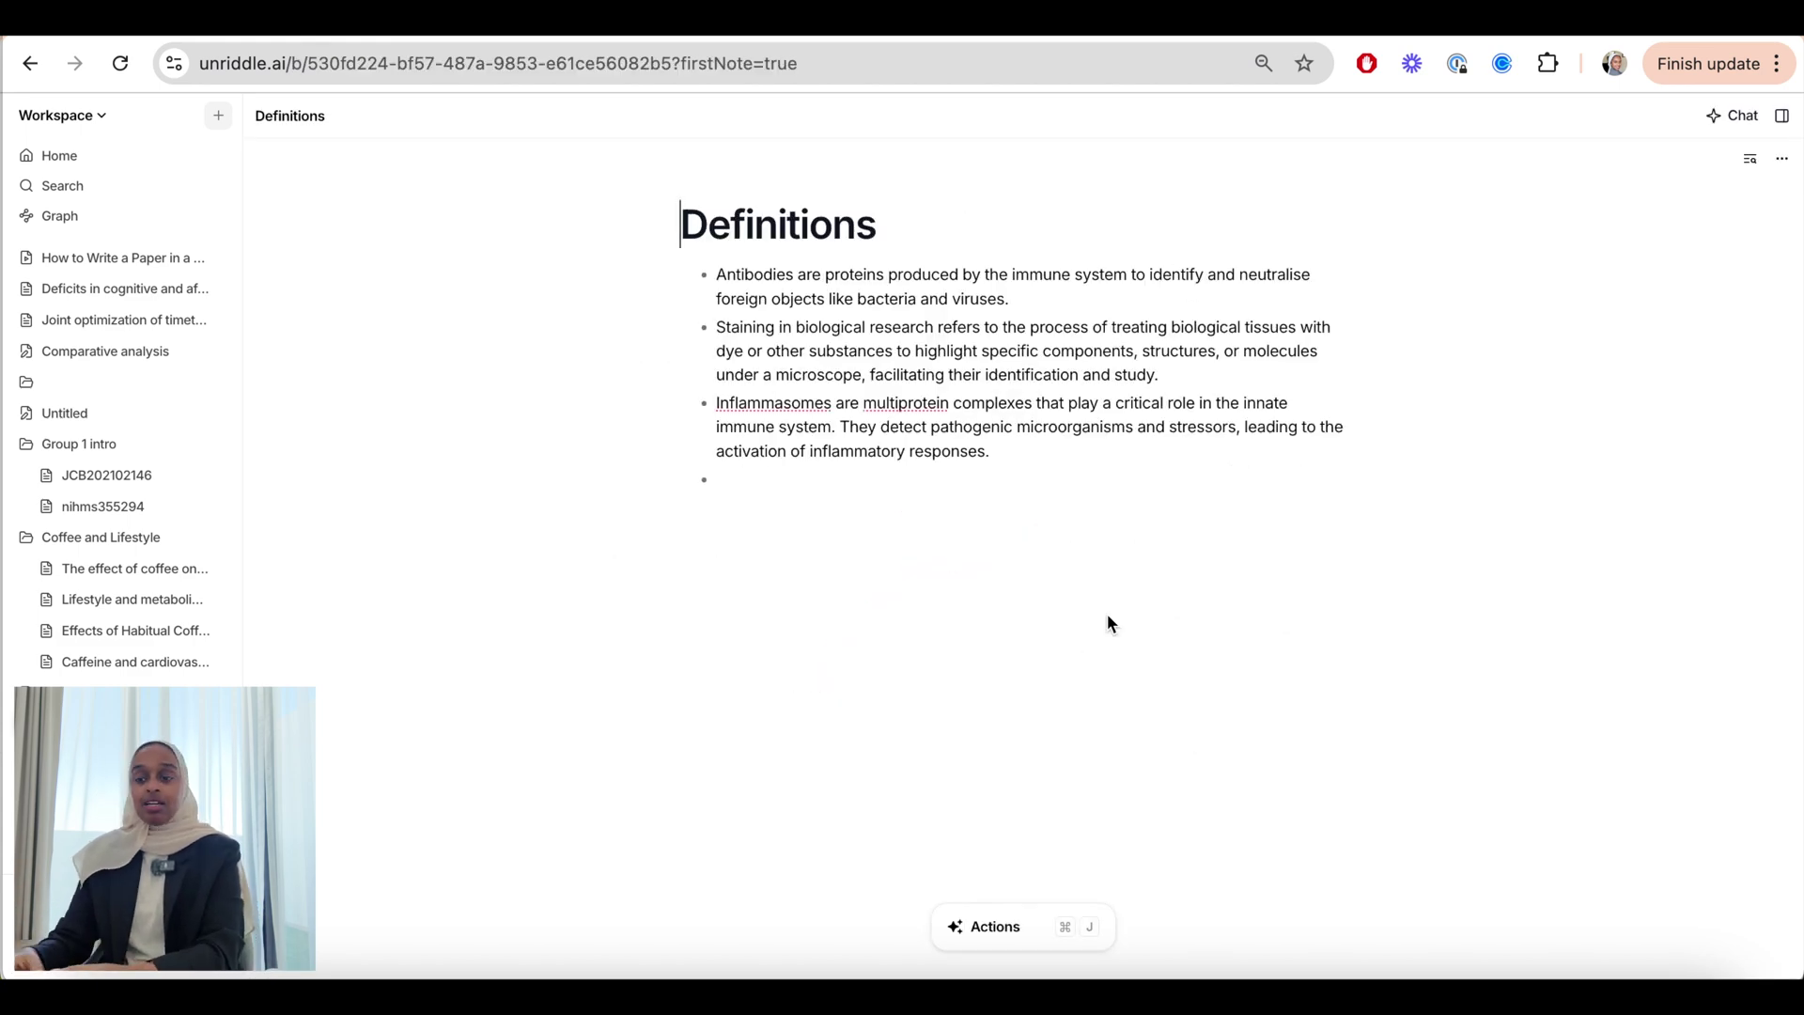
Step: Leave the Definitions note for the library graph and return to the workspace home page
{"action": "left_click", "coordinate": [157, 218]}
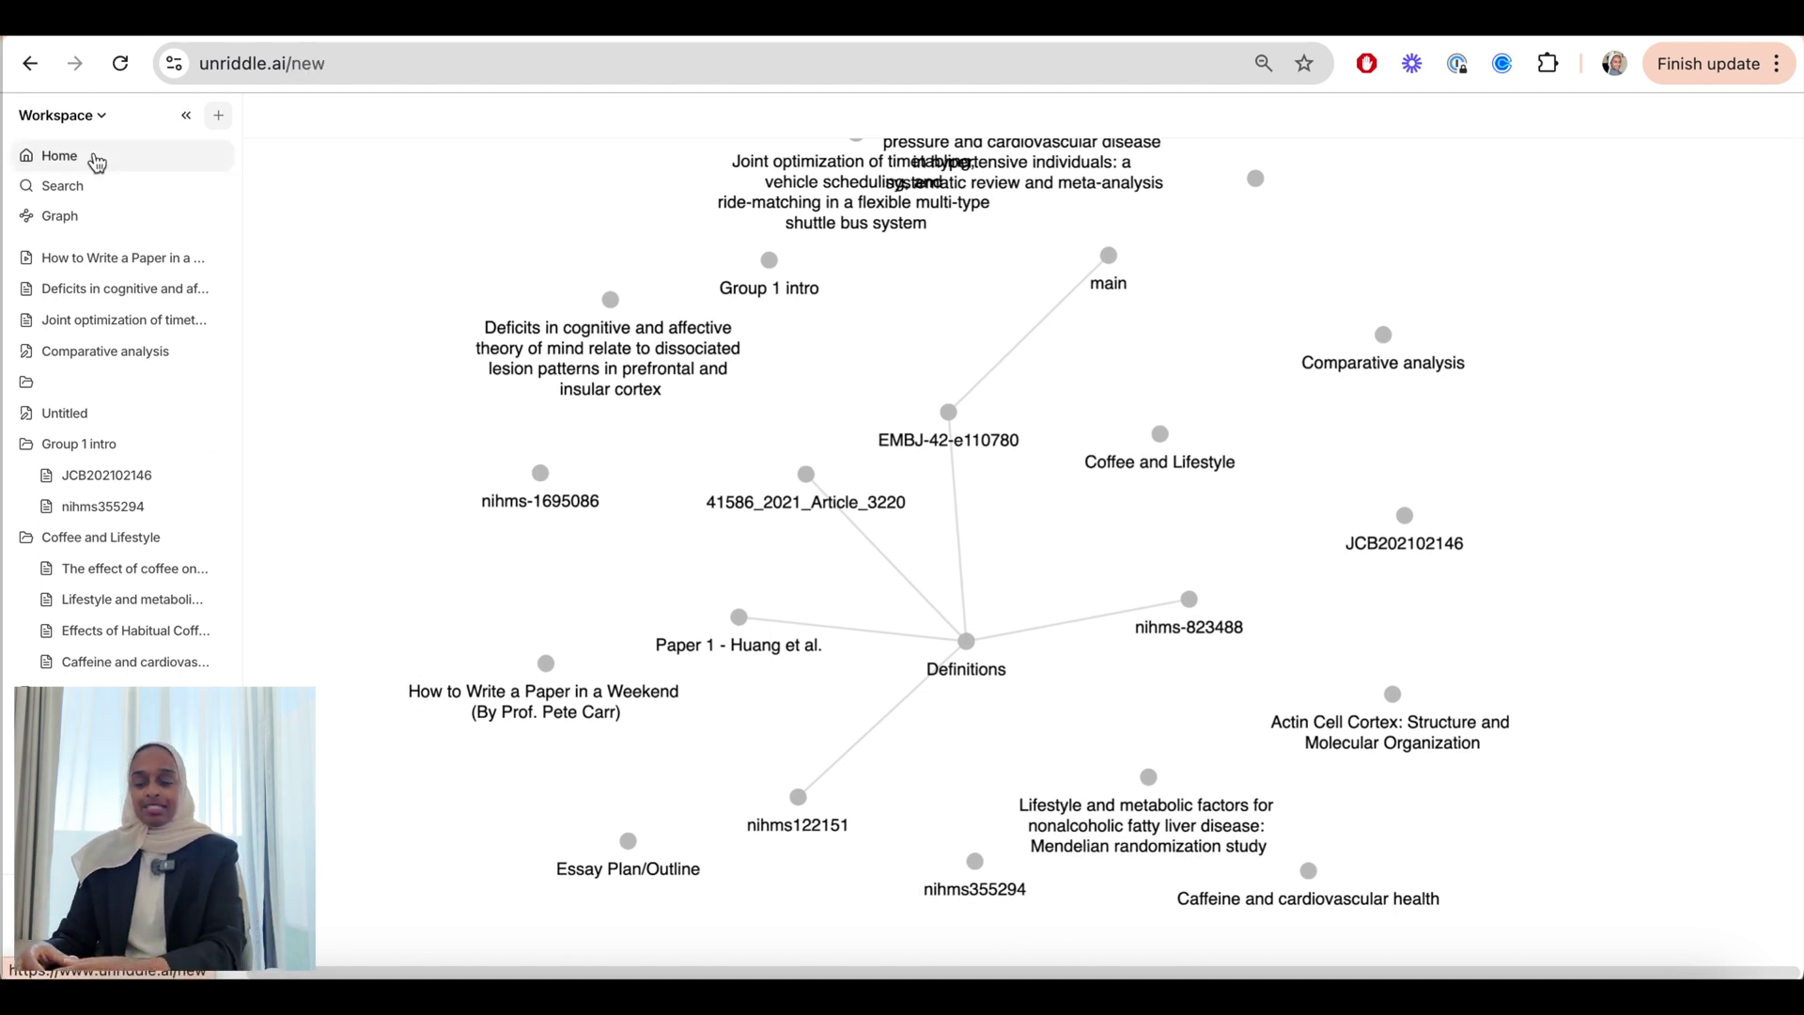
{"action": "left_click", "coordinate": [96, 163]}
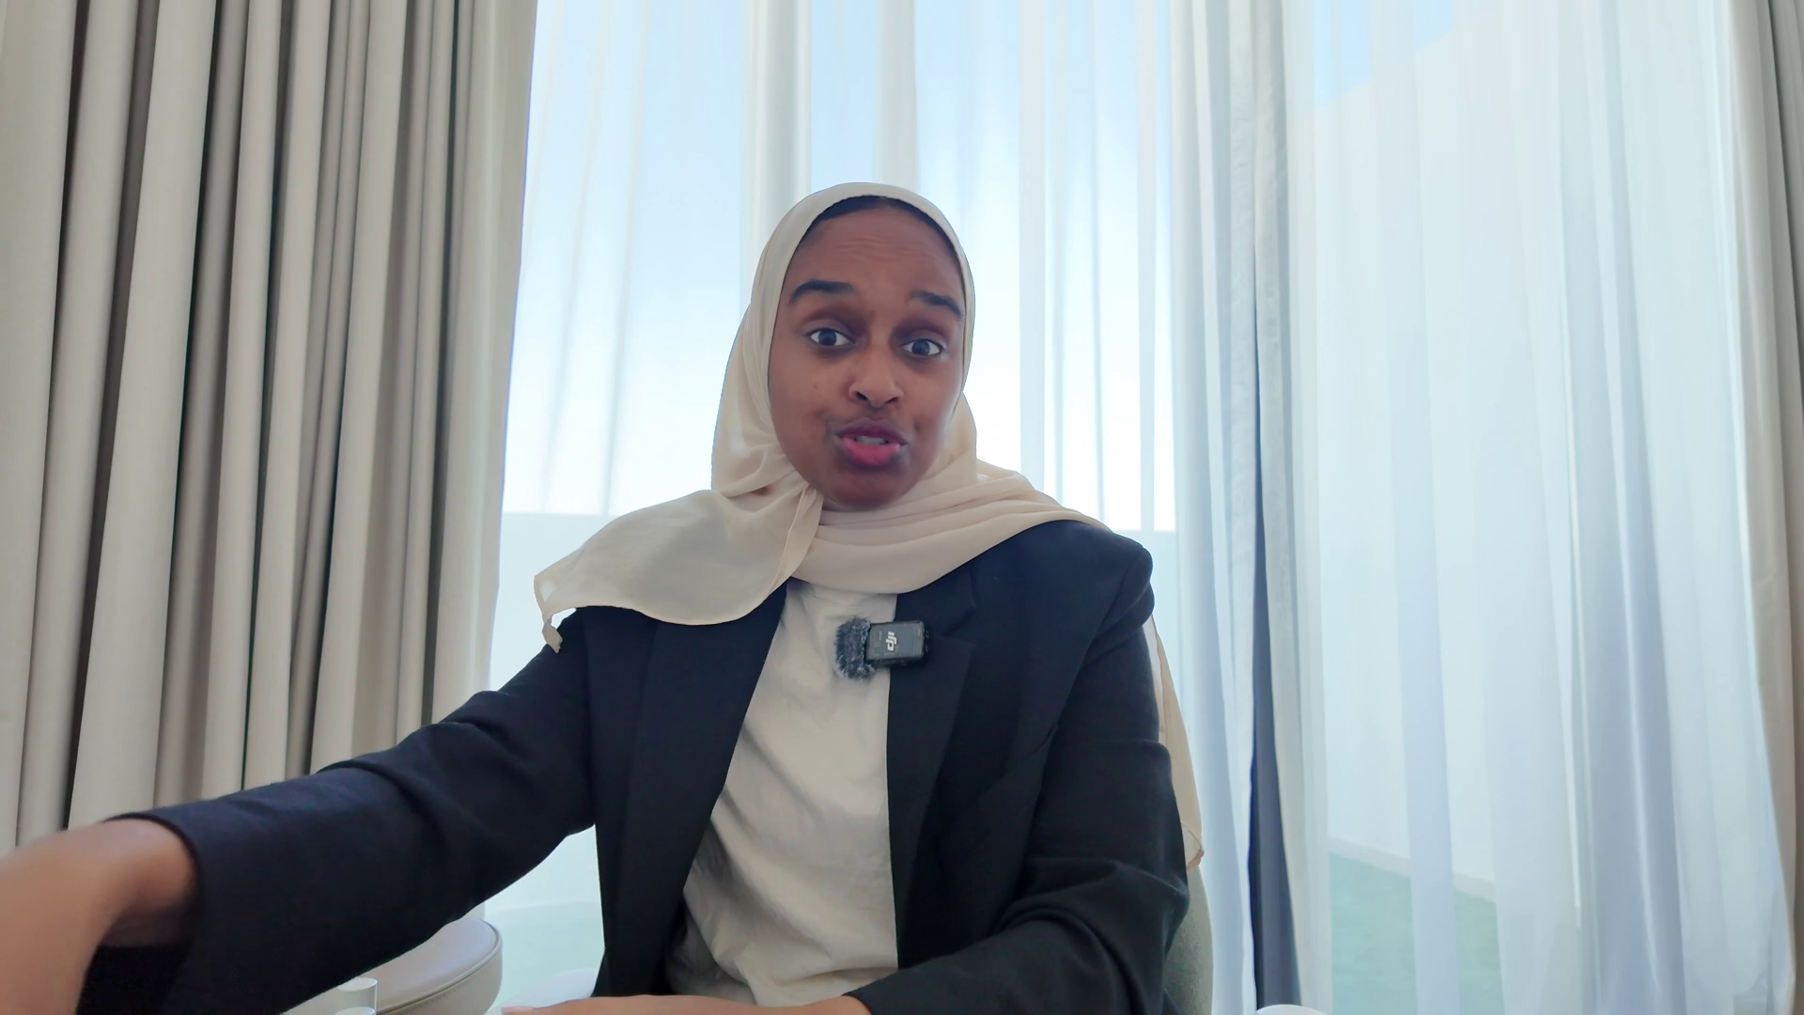
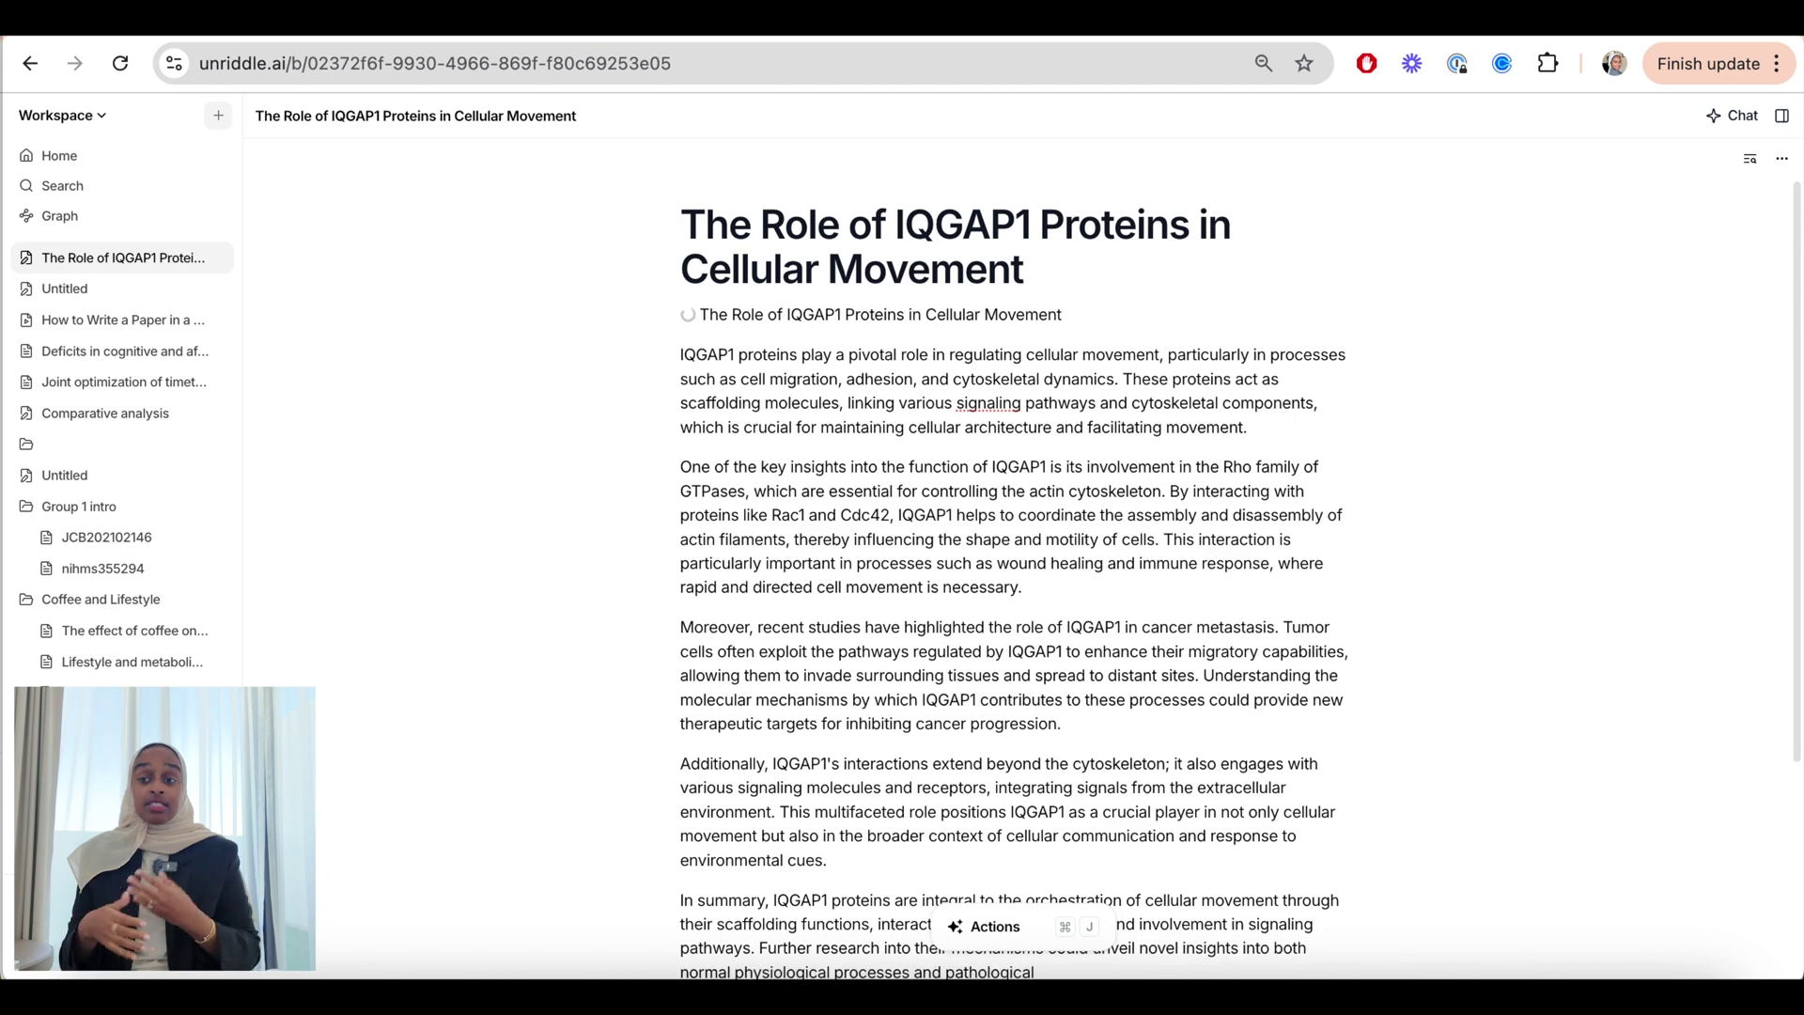
Step: Start a chat on the opening paragraph's sentence about scaffolding molecules in the IQGAP1 document
{"action": "scroll", "coordinate": [975, 496], "scroll_direction": "down", "scroll_amount": 4}
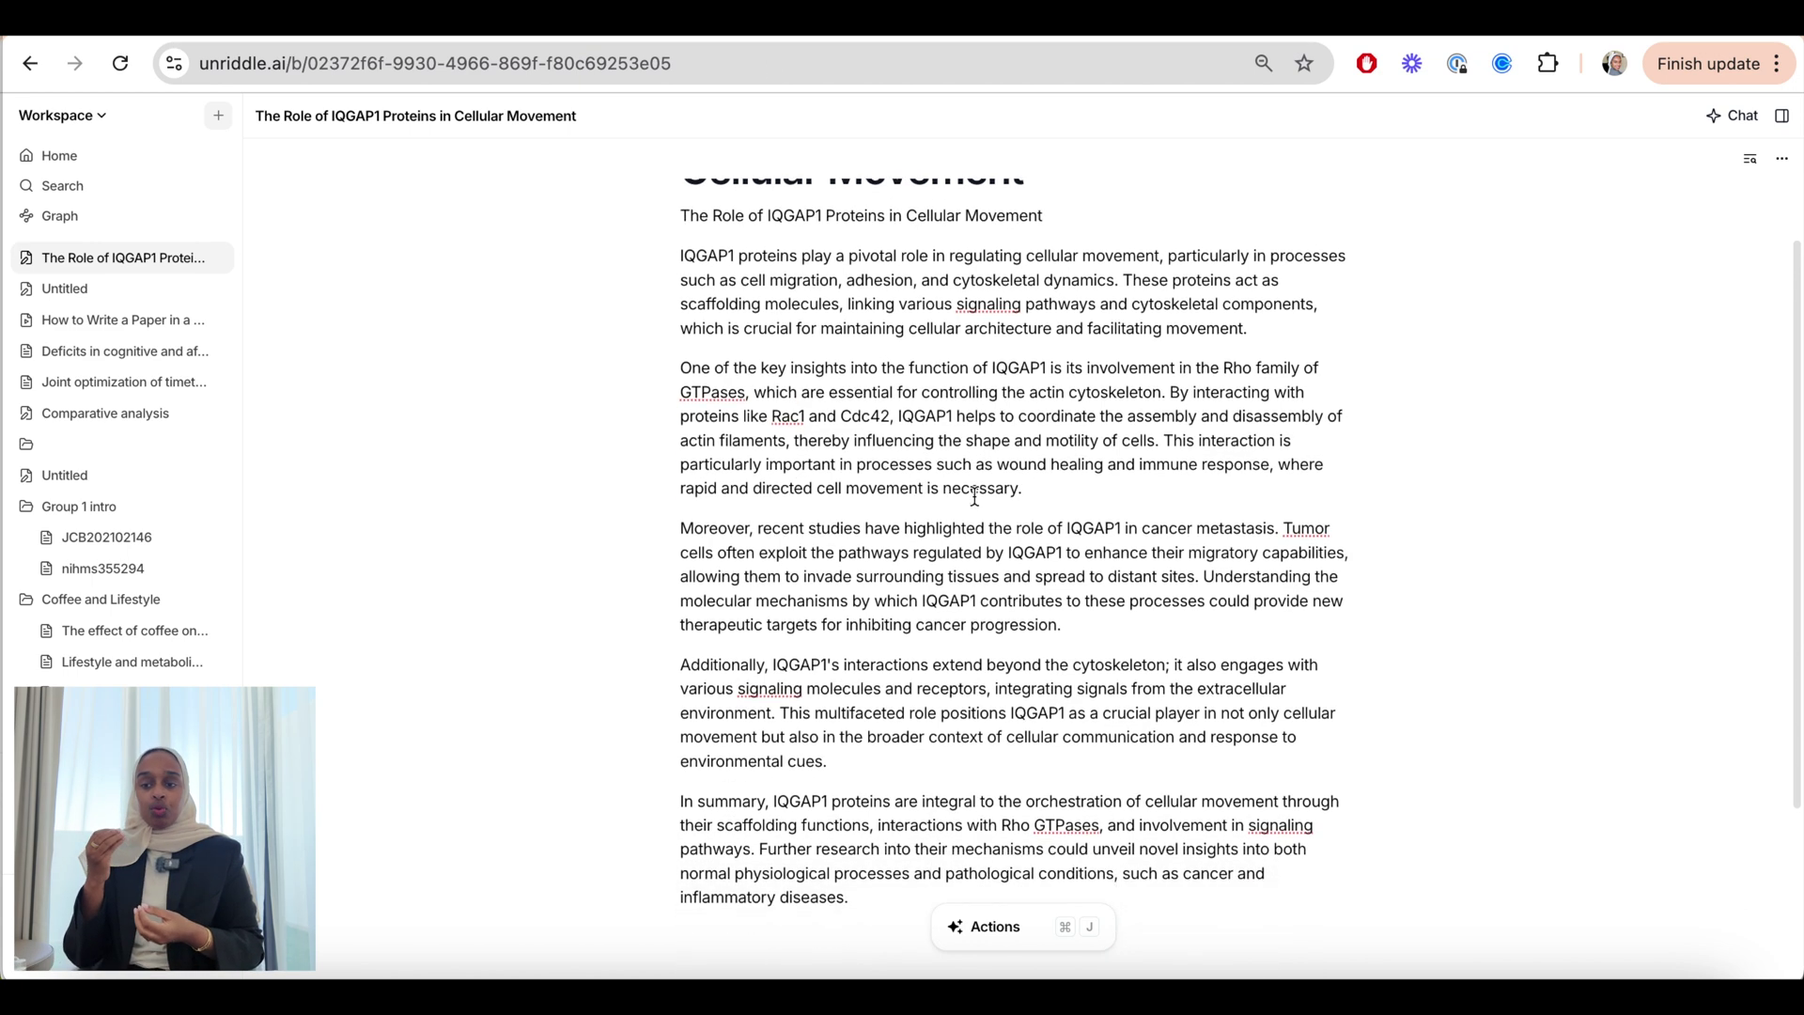
{"action": "scroll", "coordinate": [974, 498], "scroll_direction": "up", "scroll_amount": 4}
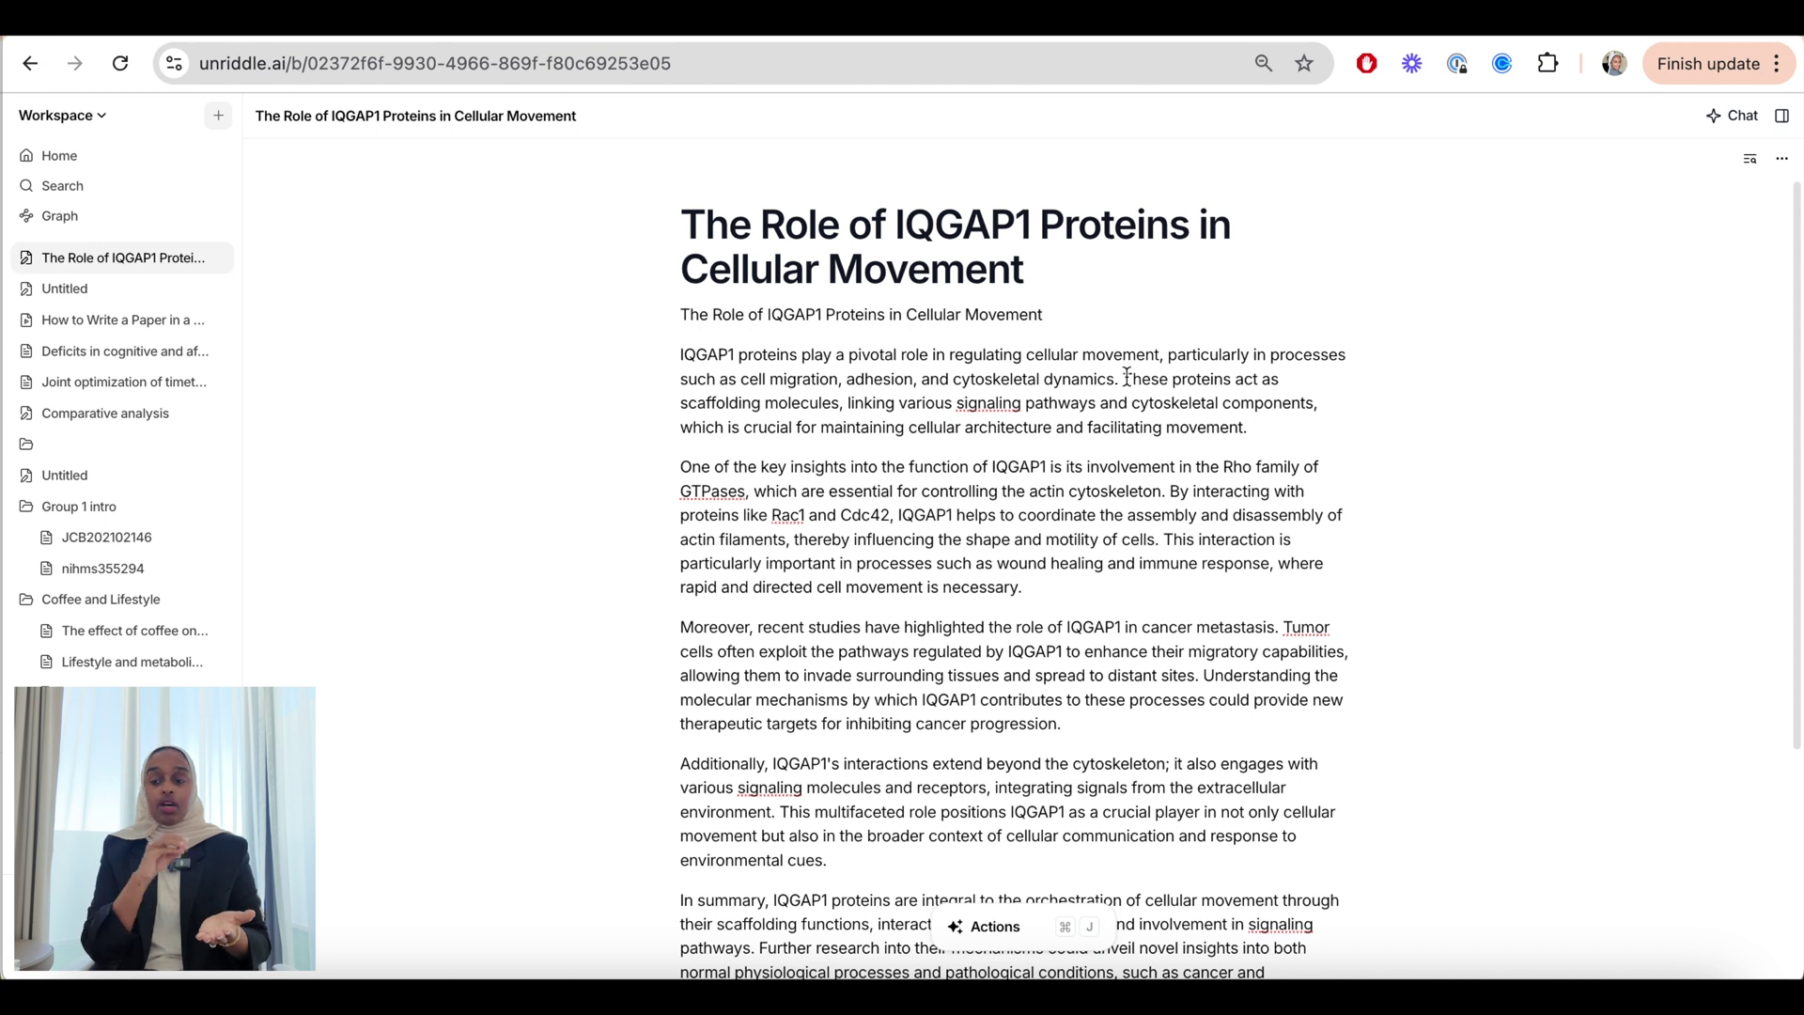
{"action": "left_click_drag", "start_coordinate": [1126, 377], "coordinate": [1254, 424]}
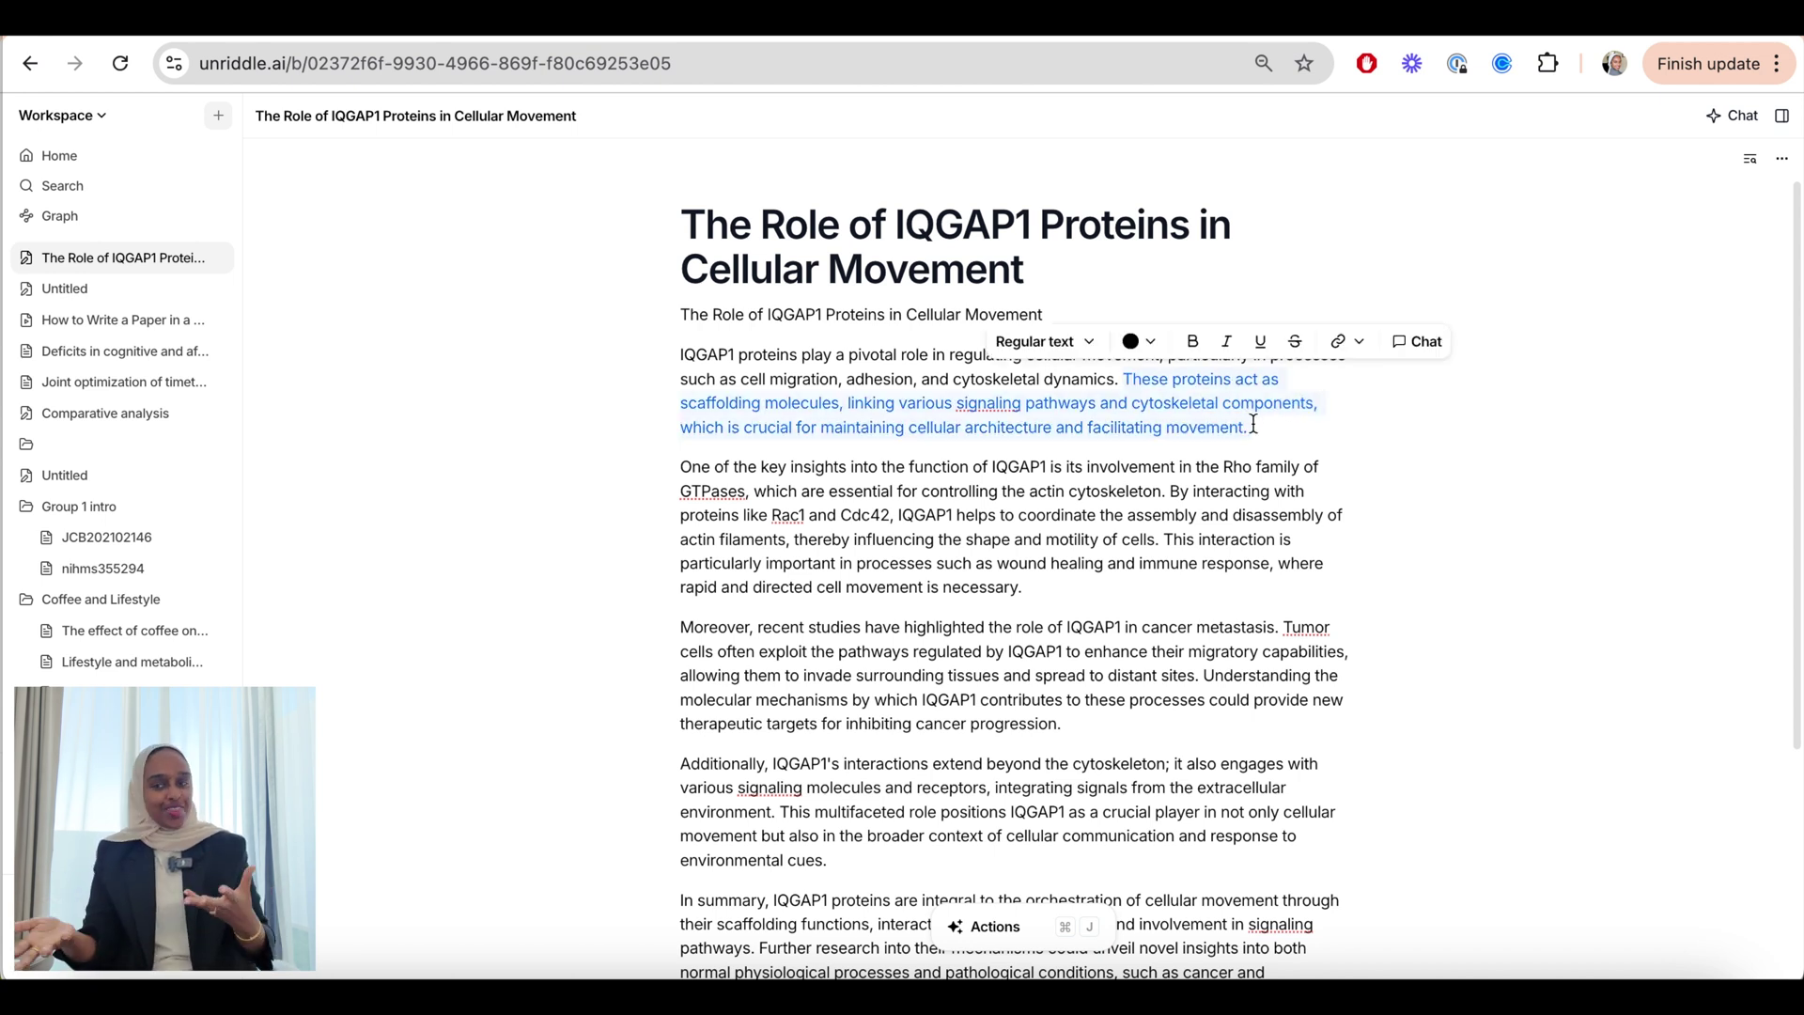
{"action": "left_click", "coordinate": [1419, 341]}
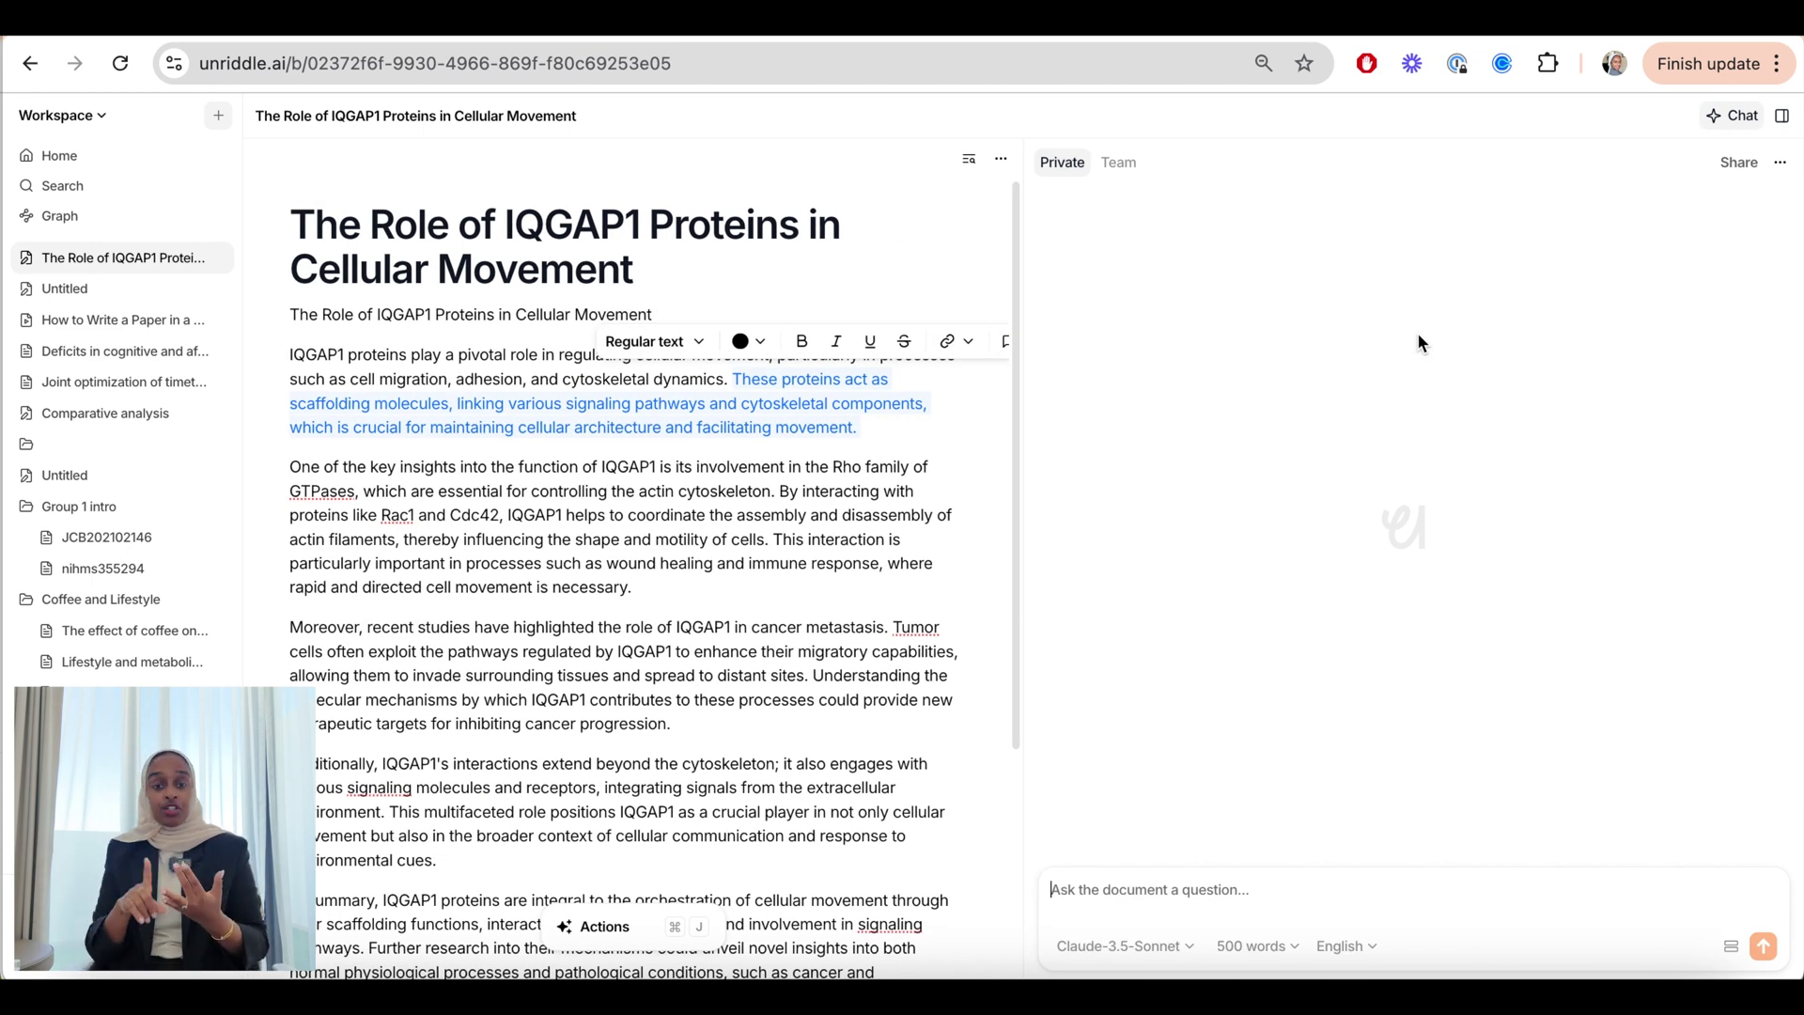
Step: Ask the document chat "Define scaffolding molecules?" and narrow the chat pane to give the document more room
{"action": "type", "text": "Define"}
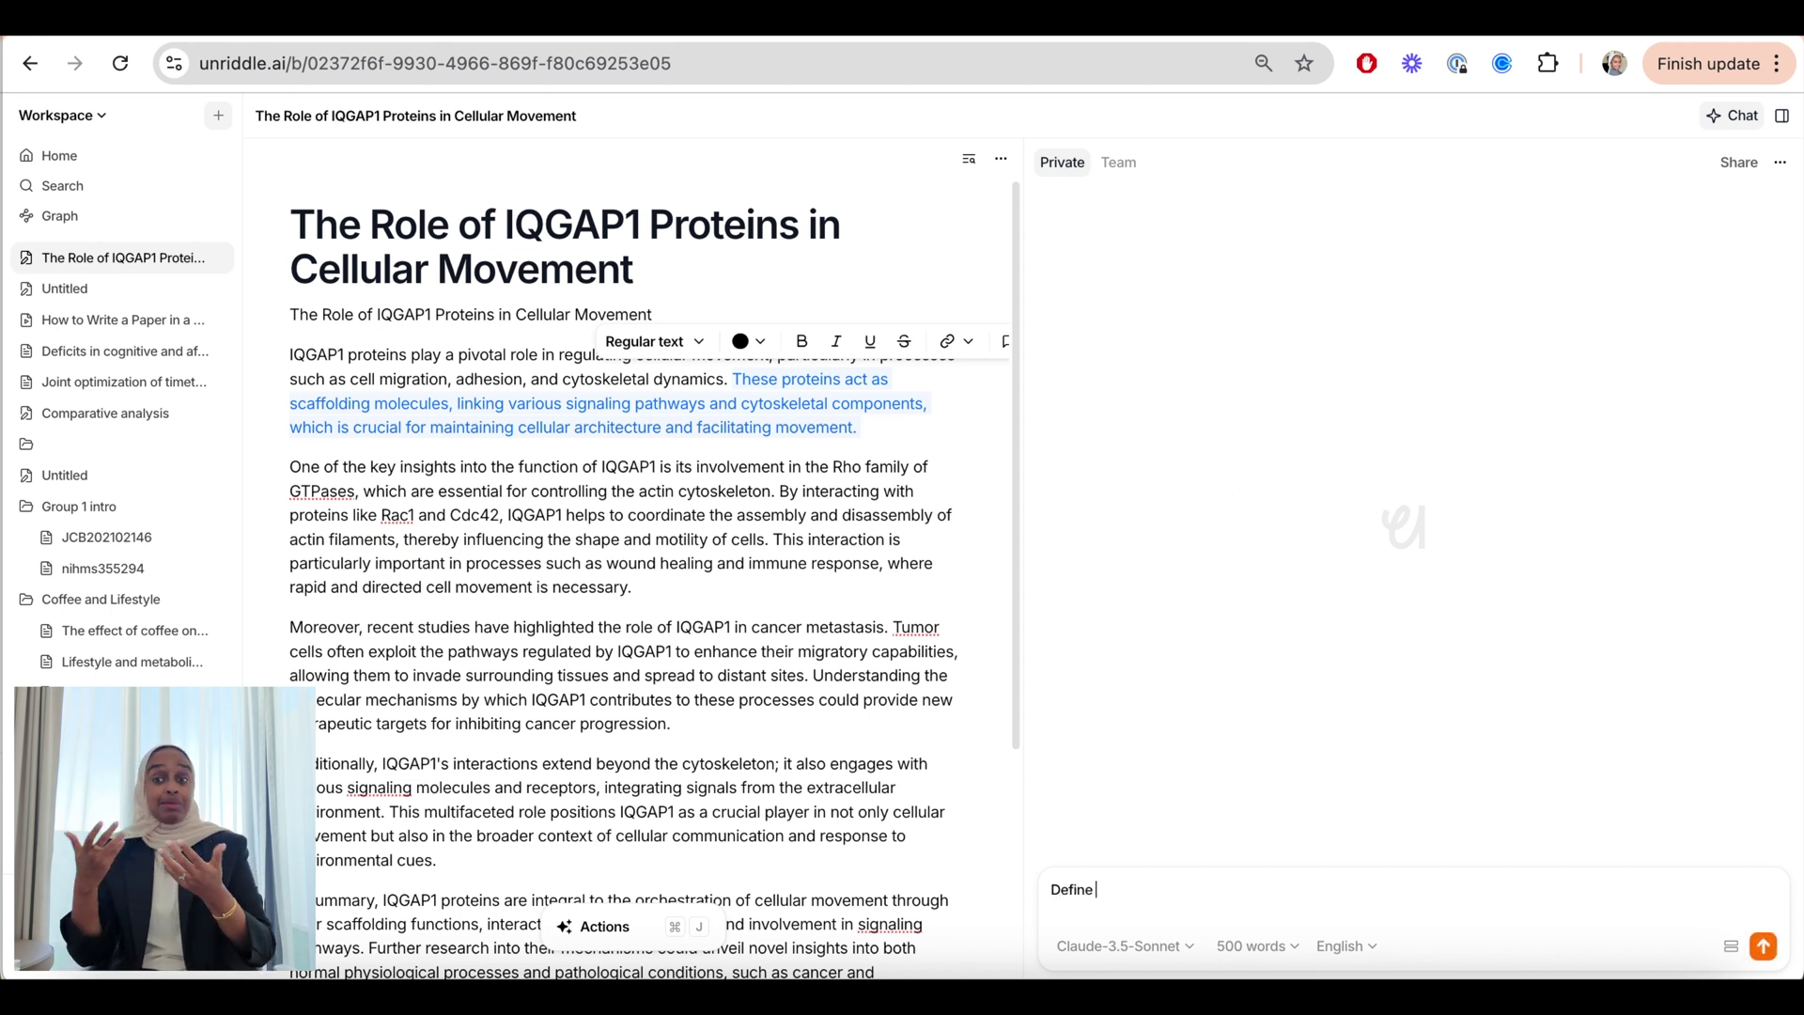
{"action": "type", "text": " scaffolding pro"}
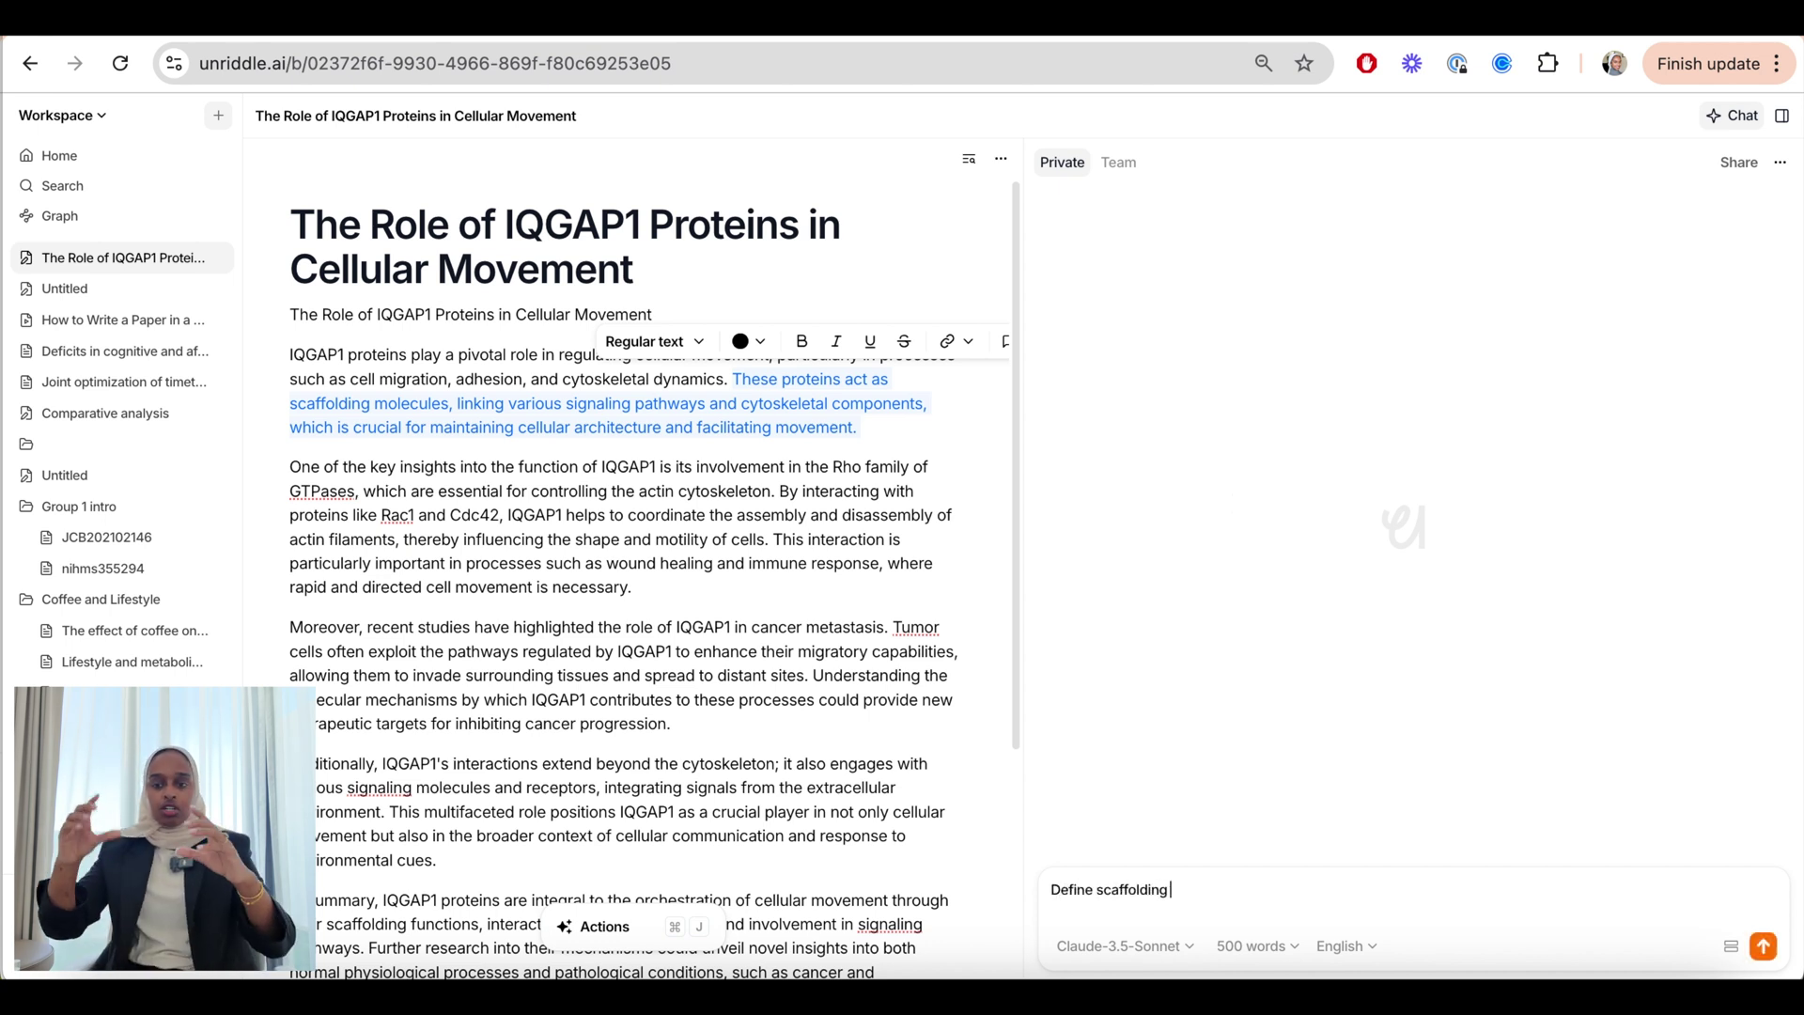
{"action": "key", "text": "BackSpace"}
{"action": "key", "text": "BackSpace"}
{"action": "type", "text": "molecules?"}
{"action": "key", "text": "Return"}
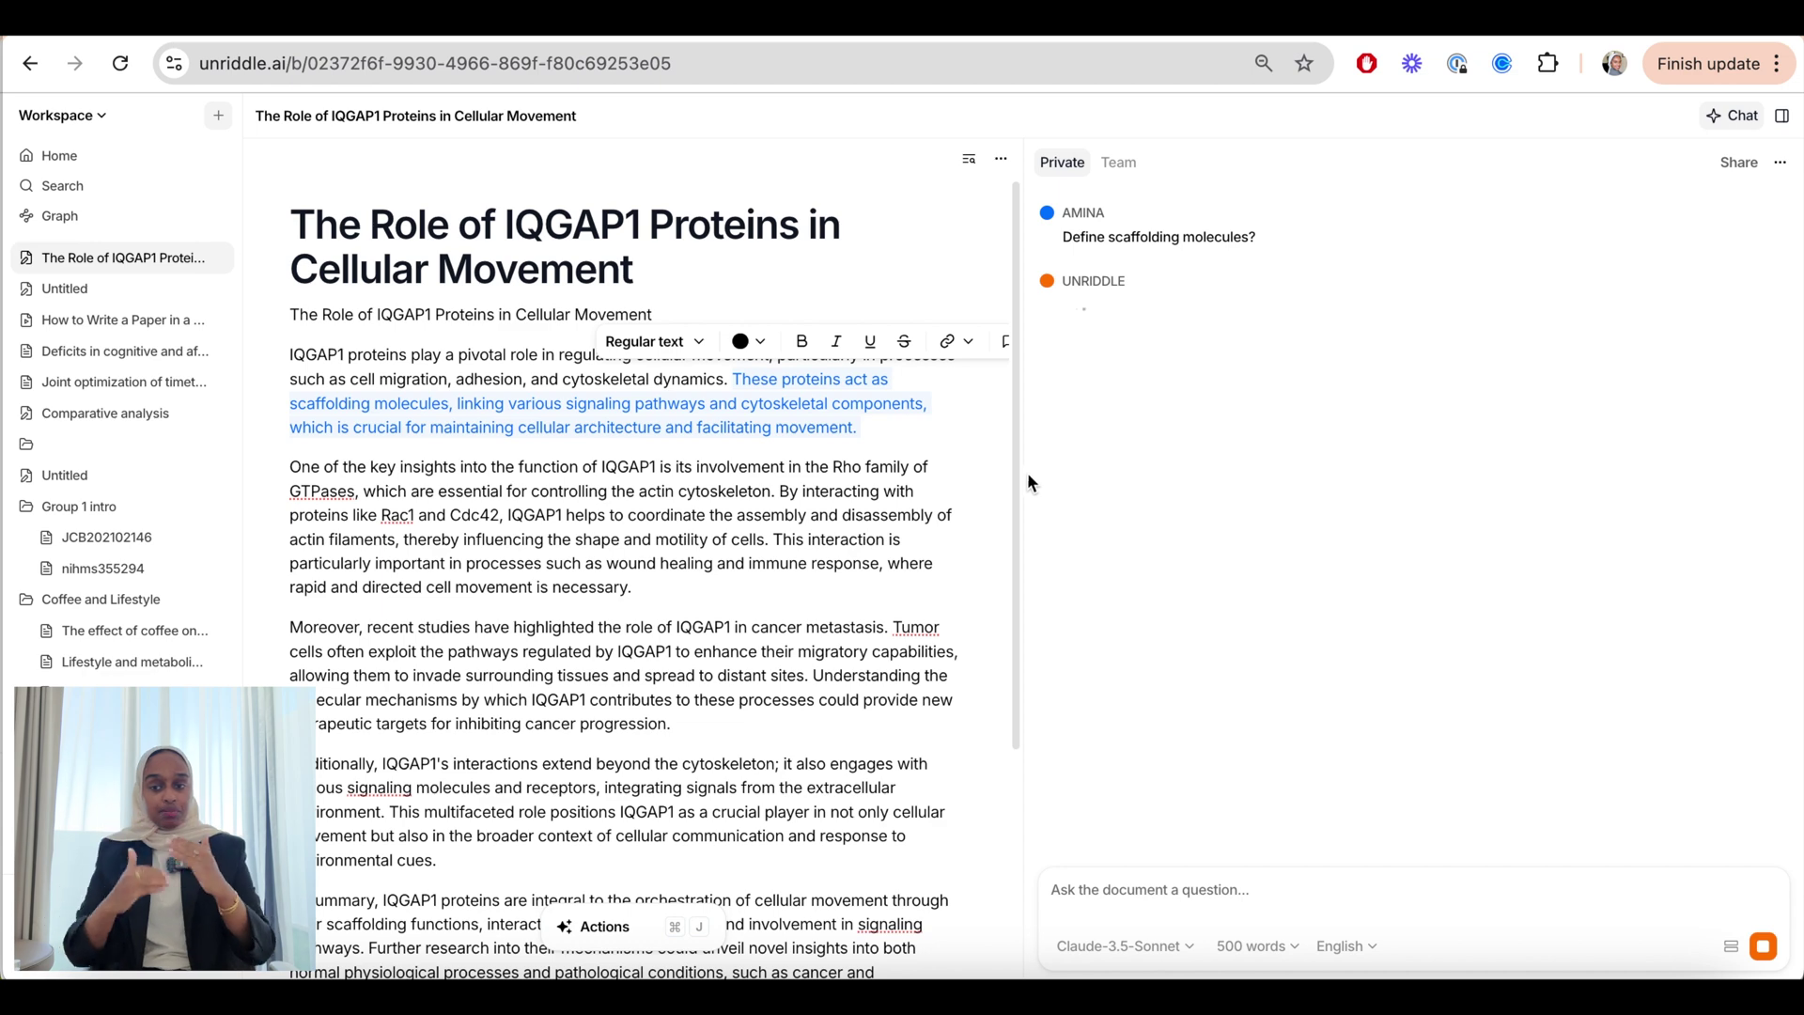
{"action": "left_click_drag", "start_coordinate": [1022, 477], "coordinate": [1303, 475]}
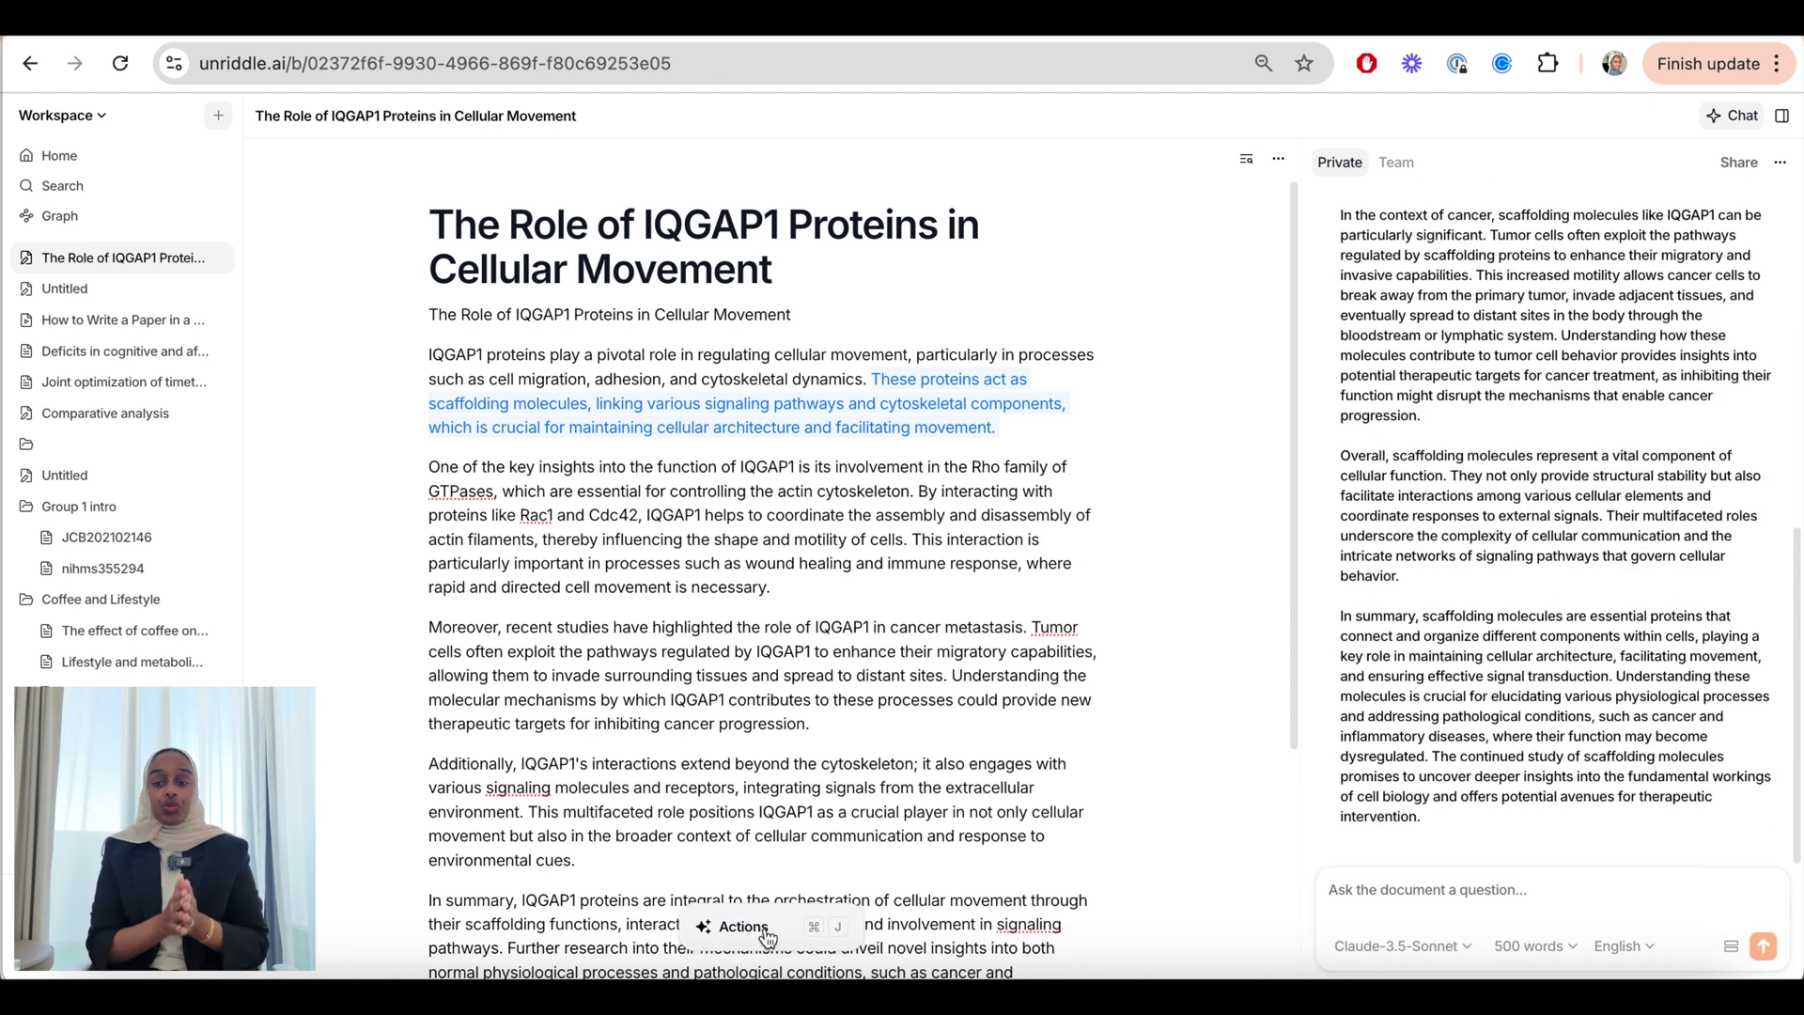
Step: Find citations for the selected scaffolding molecules sentence, trying the Library source and returning to Online
{"action": "left_click", "coordinate": [736, 927]}
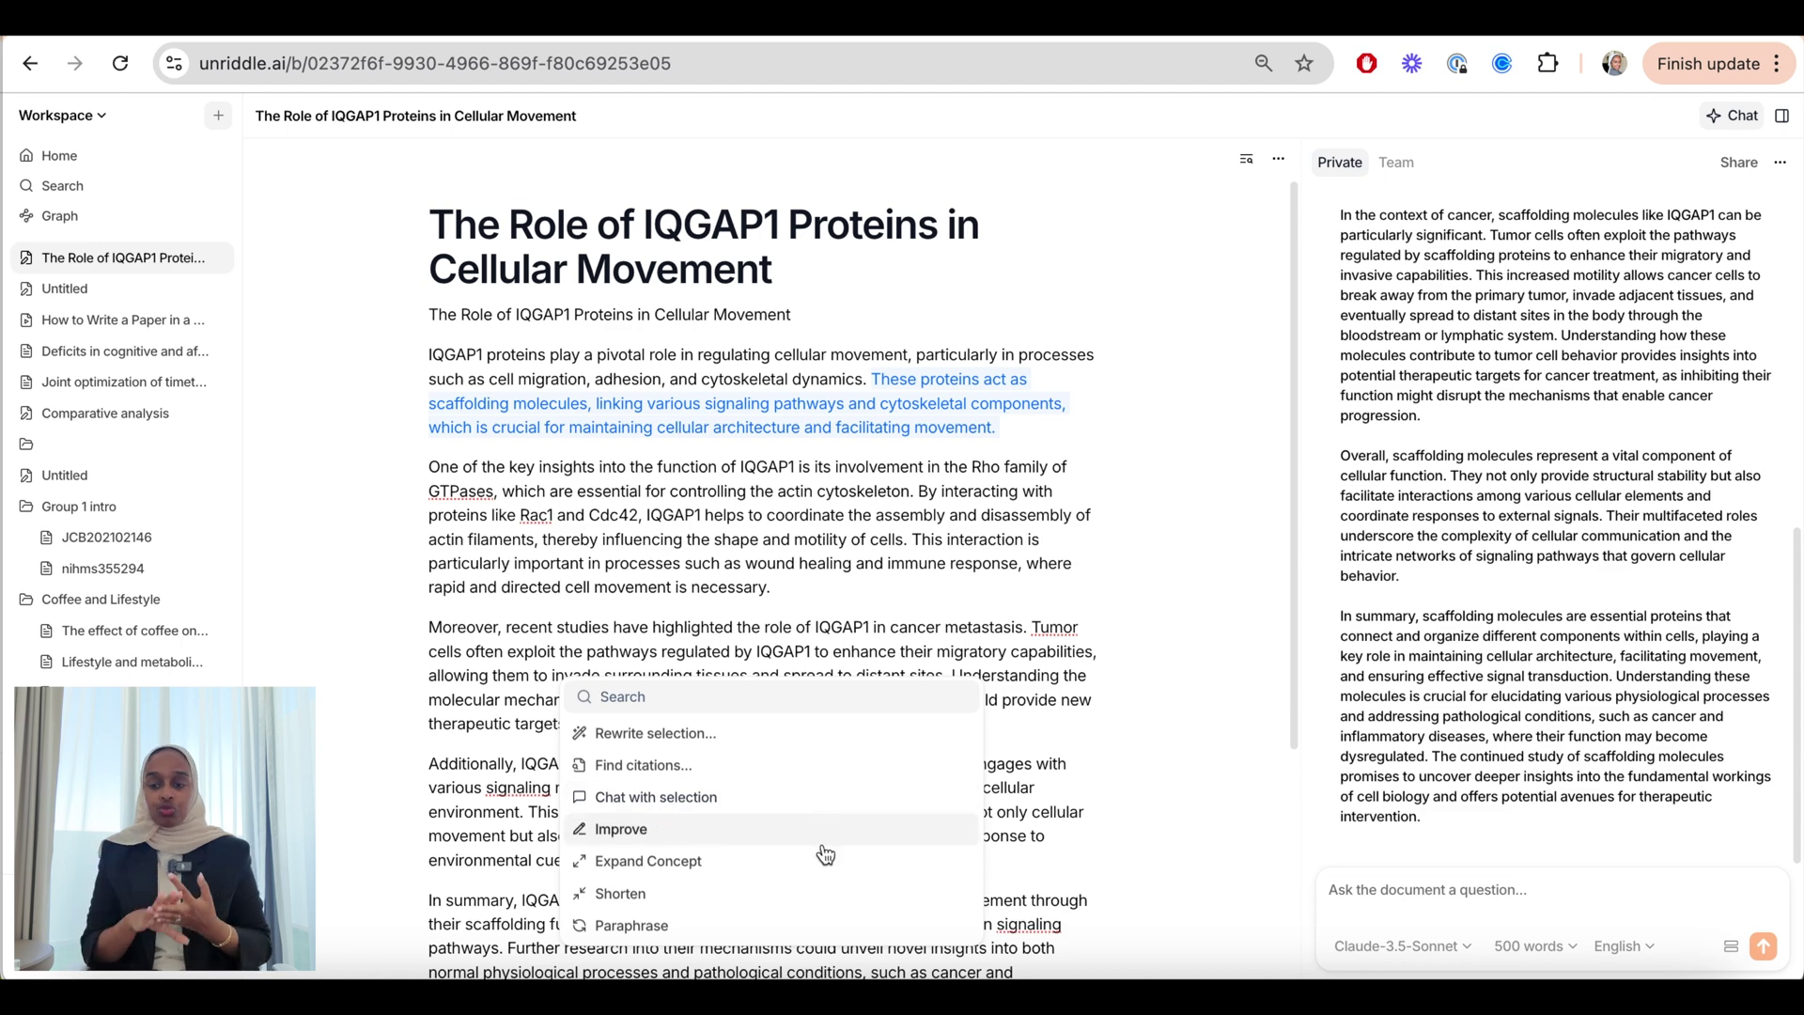
{"action": "left_click", "coordinate": [816, 765]}
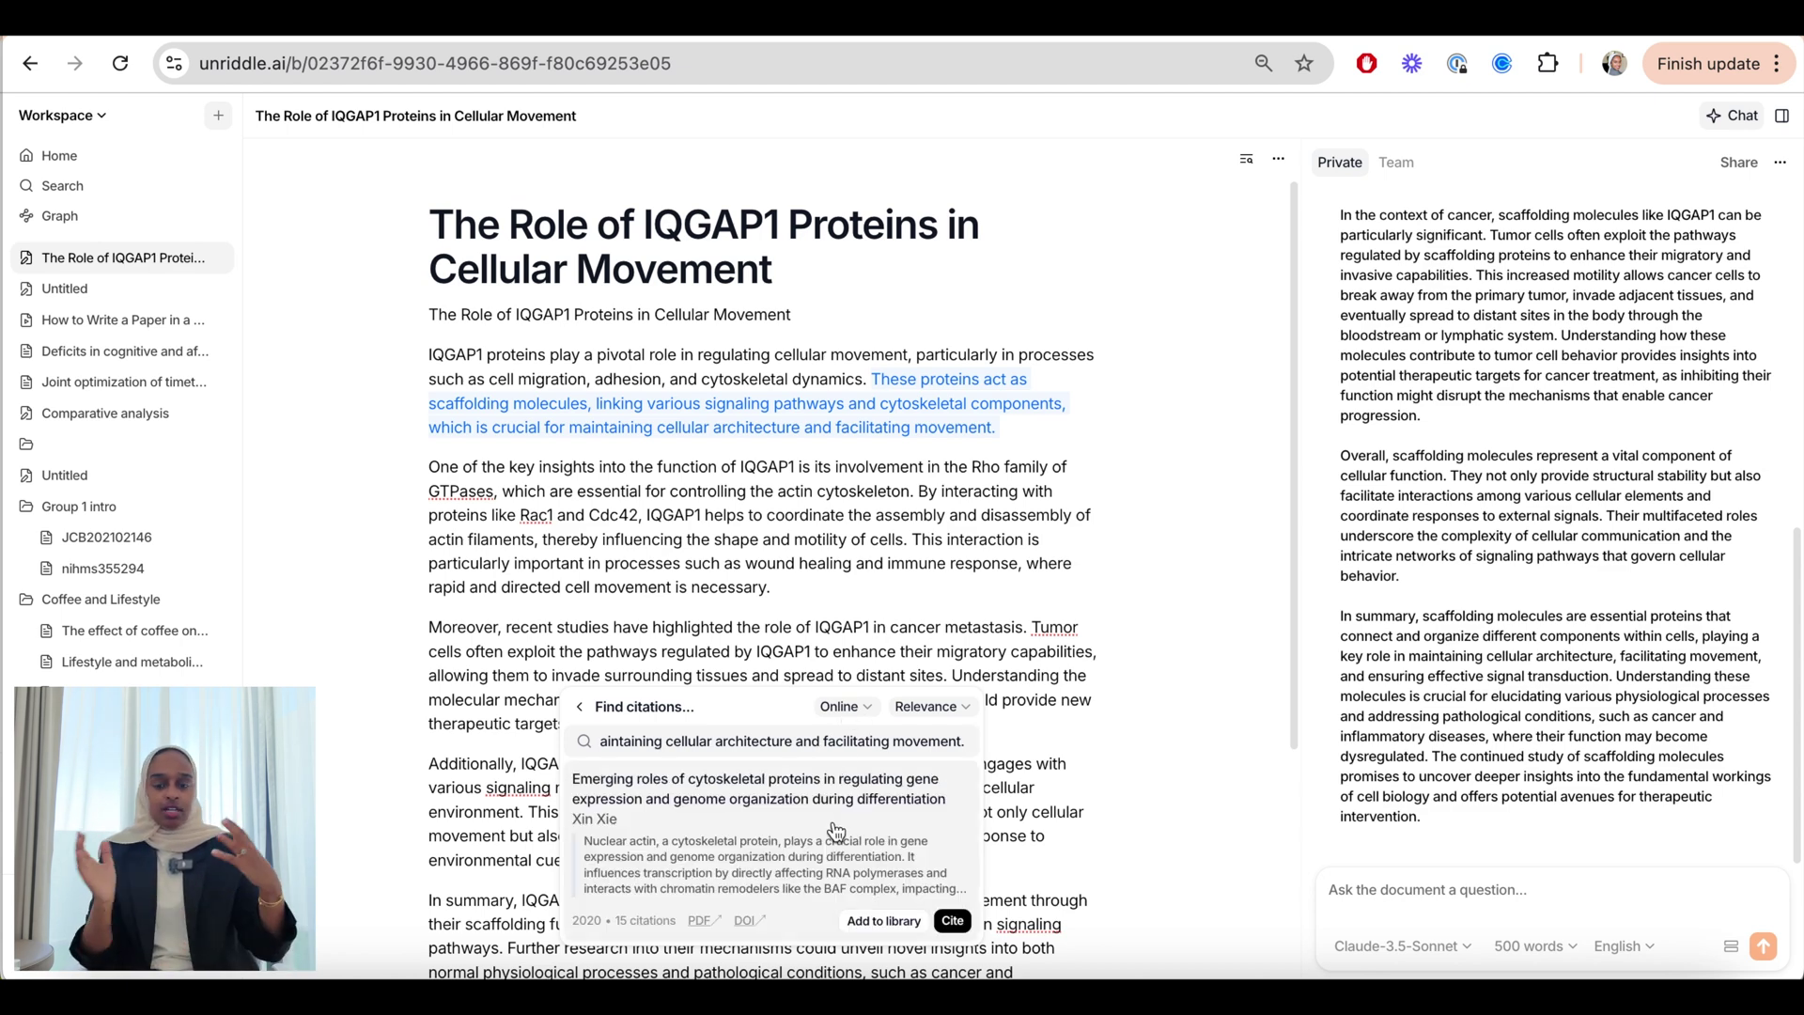
{"action": "left_click", "coordinate": [869, 707]}
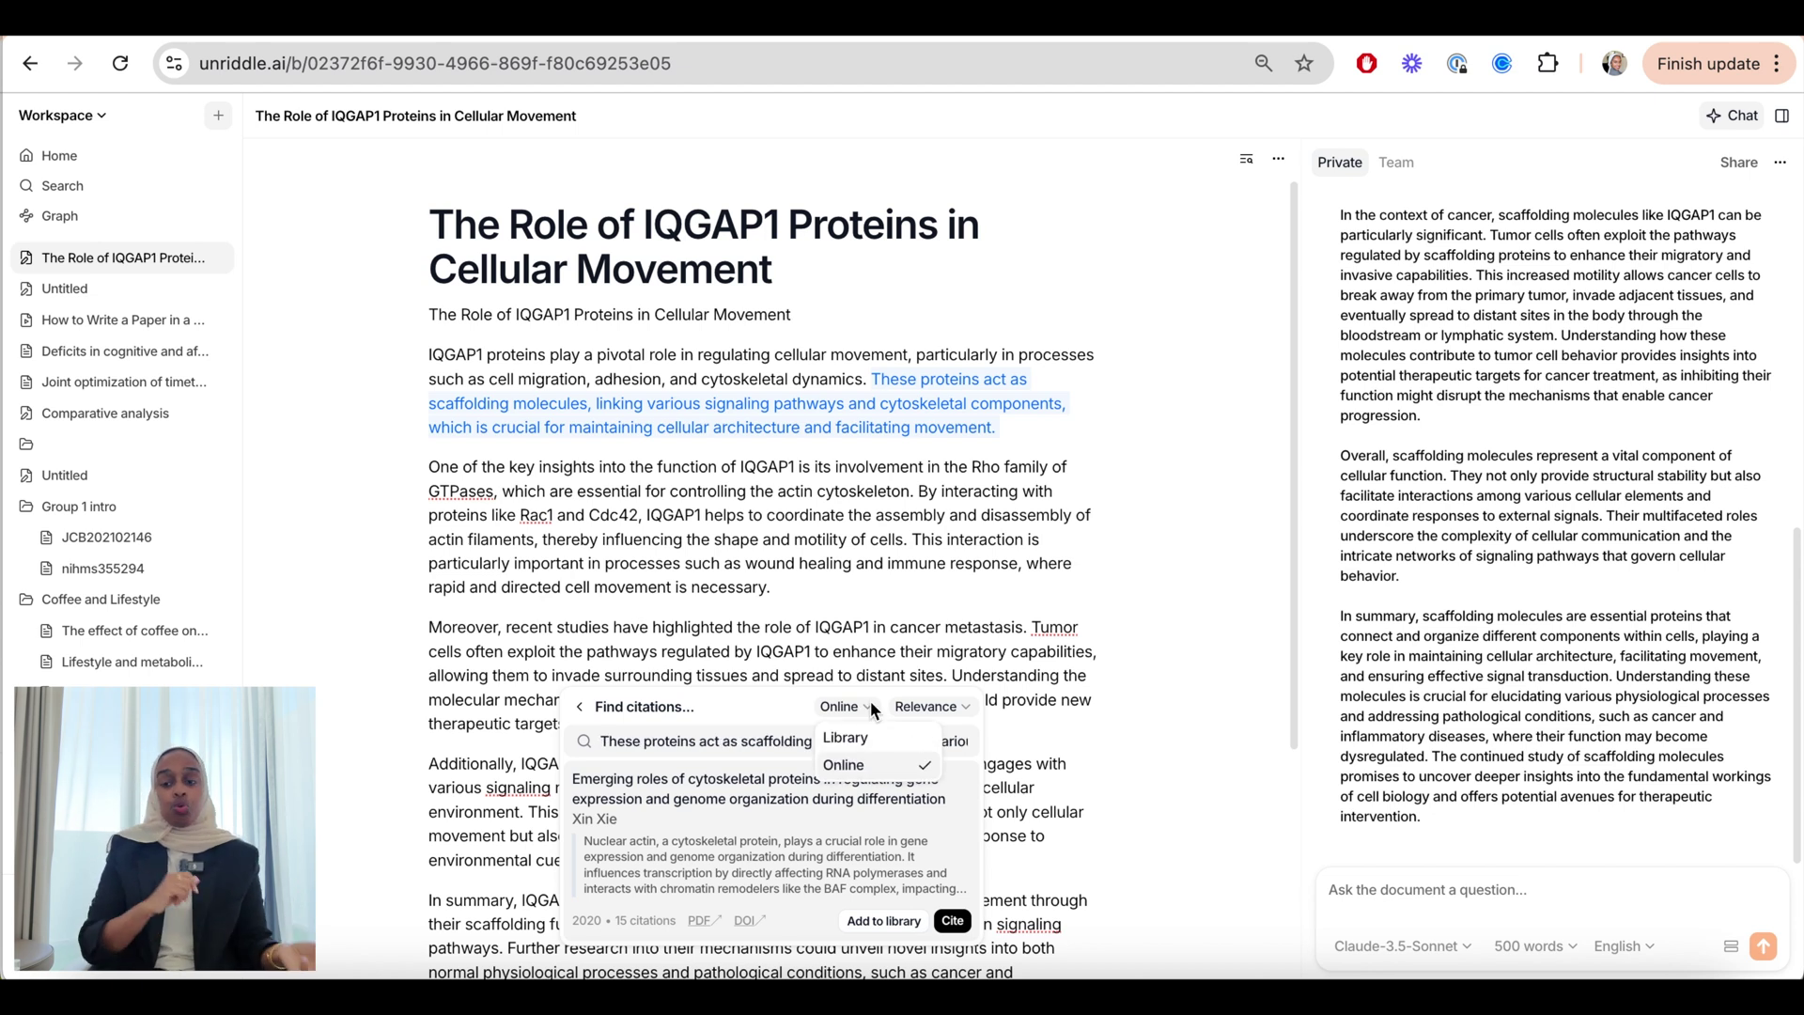
{"action": "left_click", "coordinate": [870, 733]}
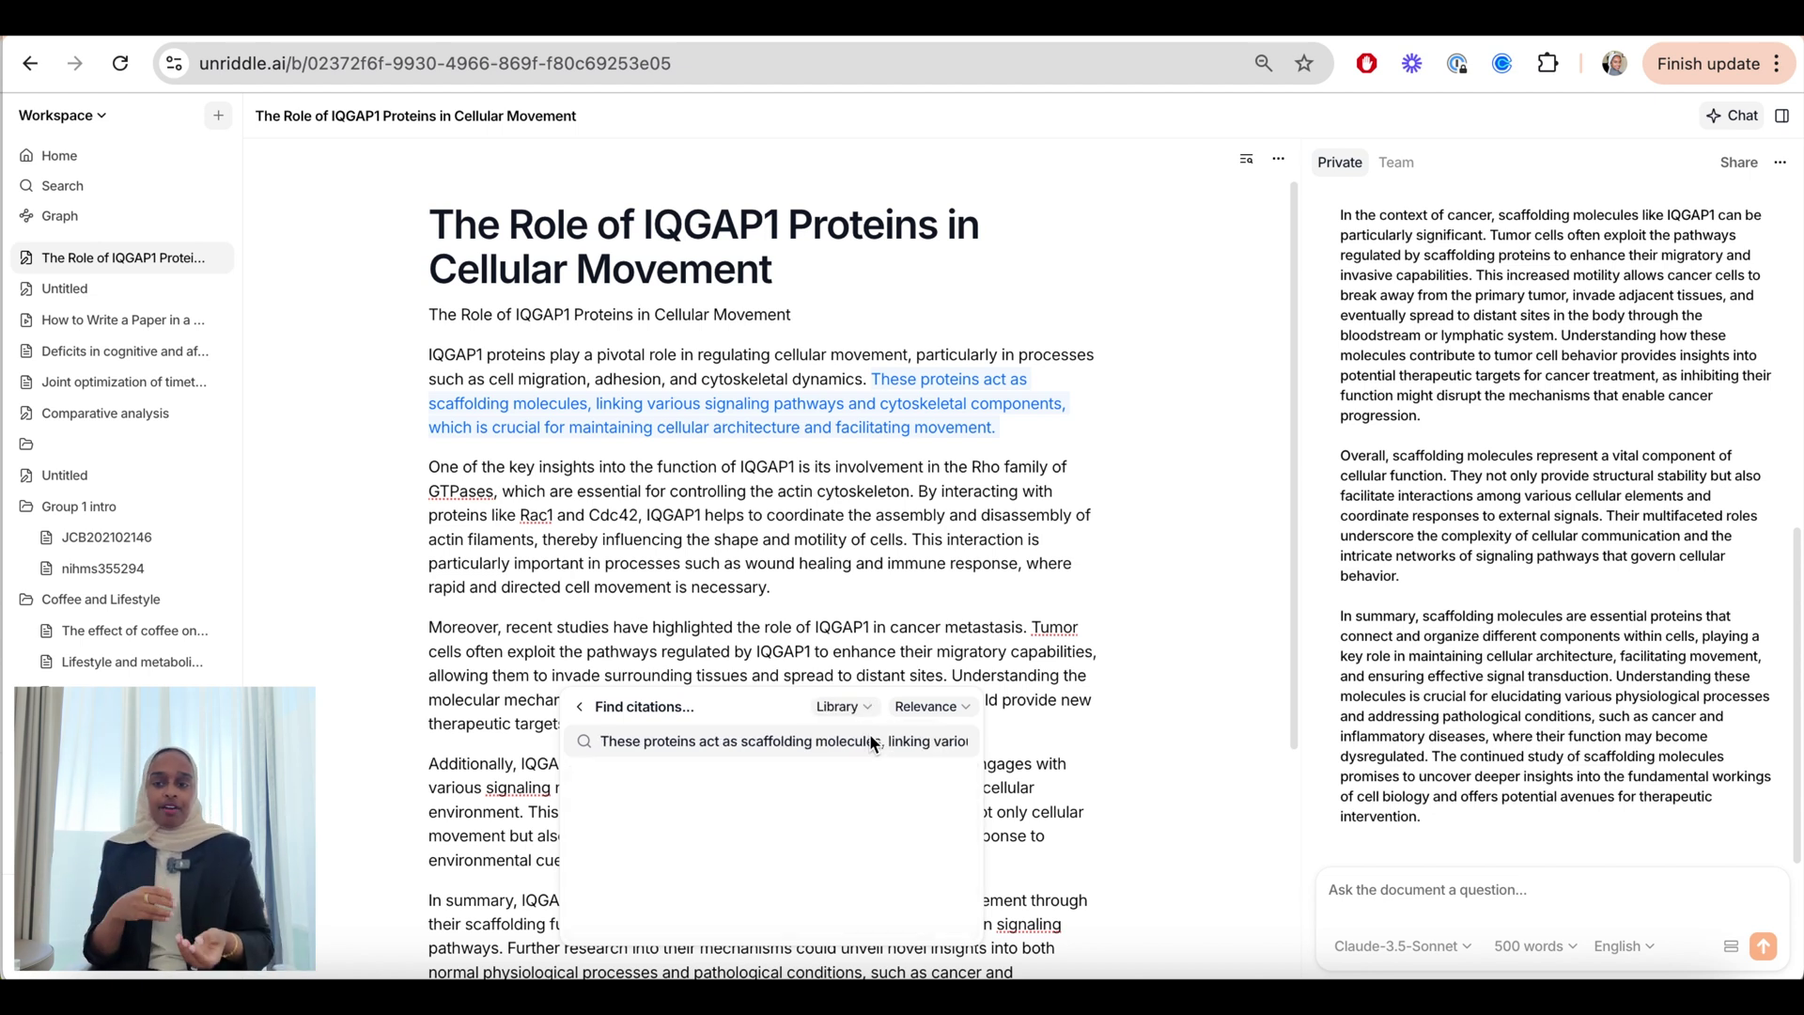
{"action": "left_click", "coordinate": [861, 709]}
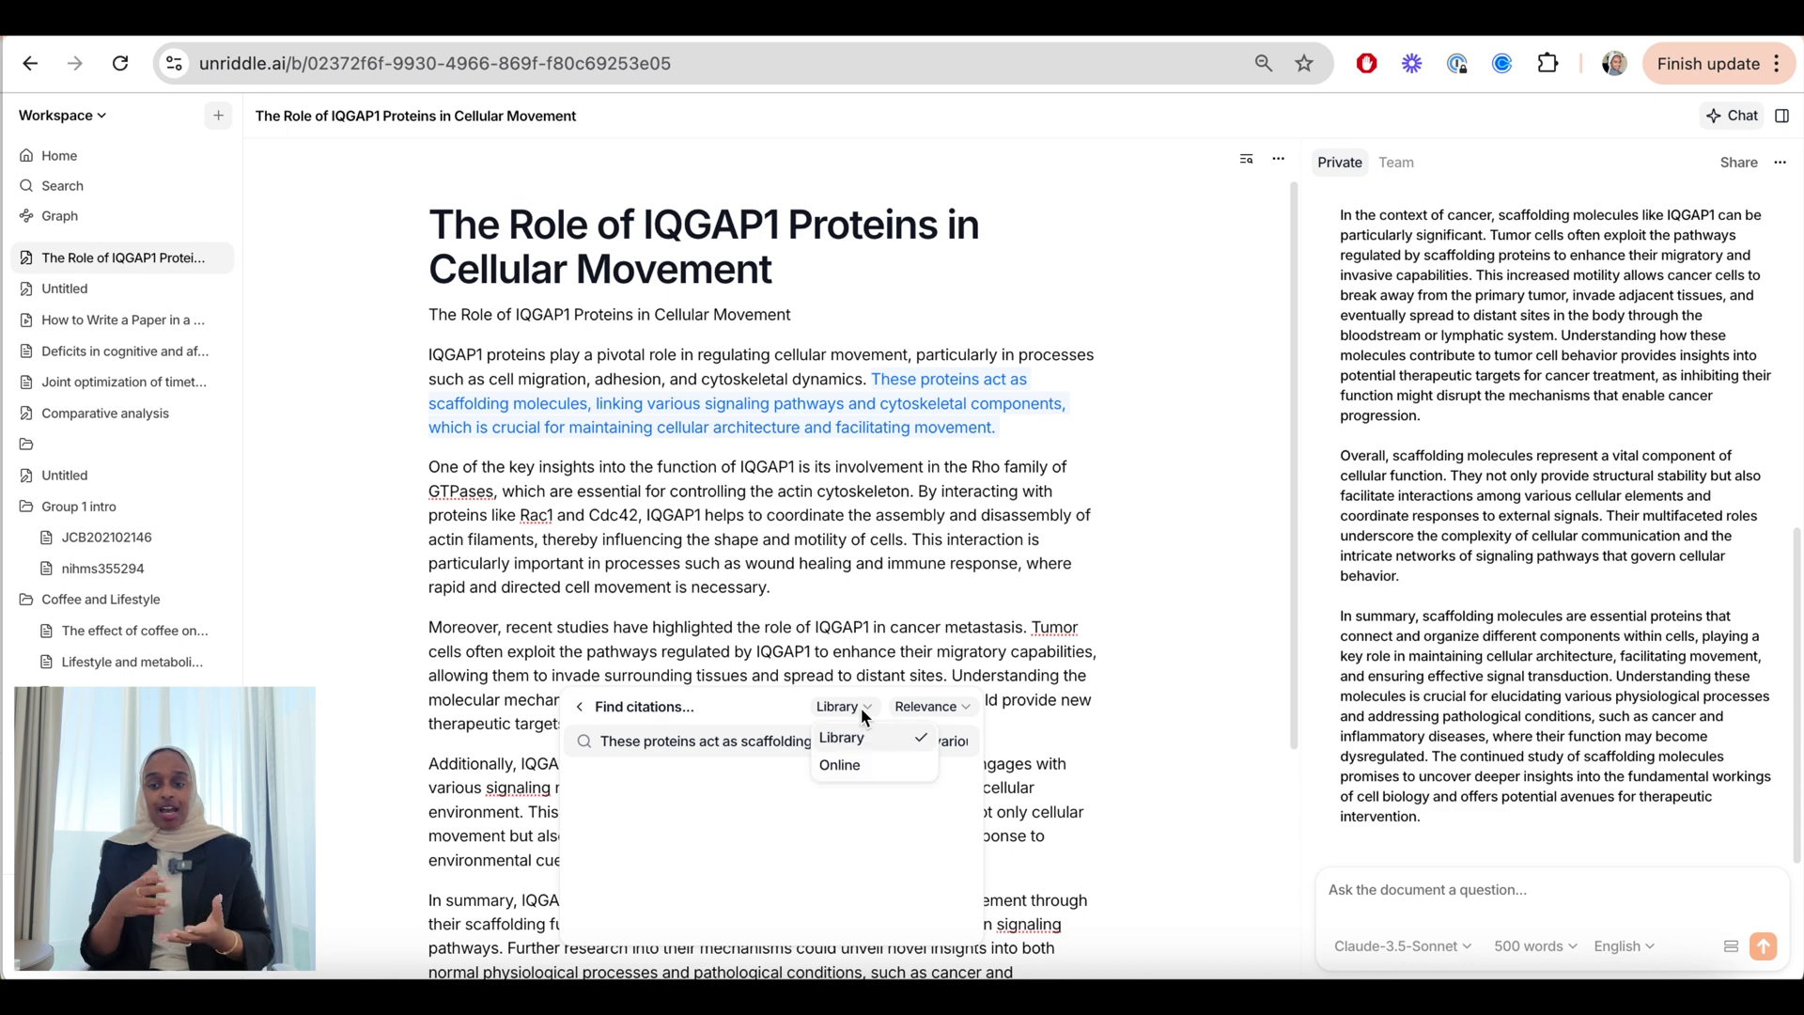
{"action": "left_click", "coordinate": [861, 764]}
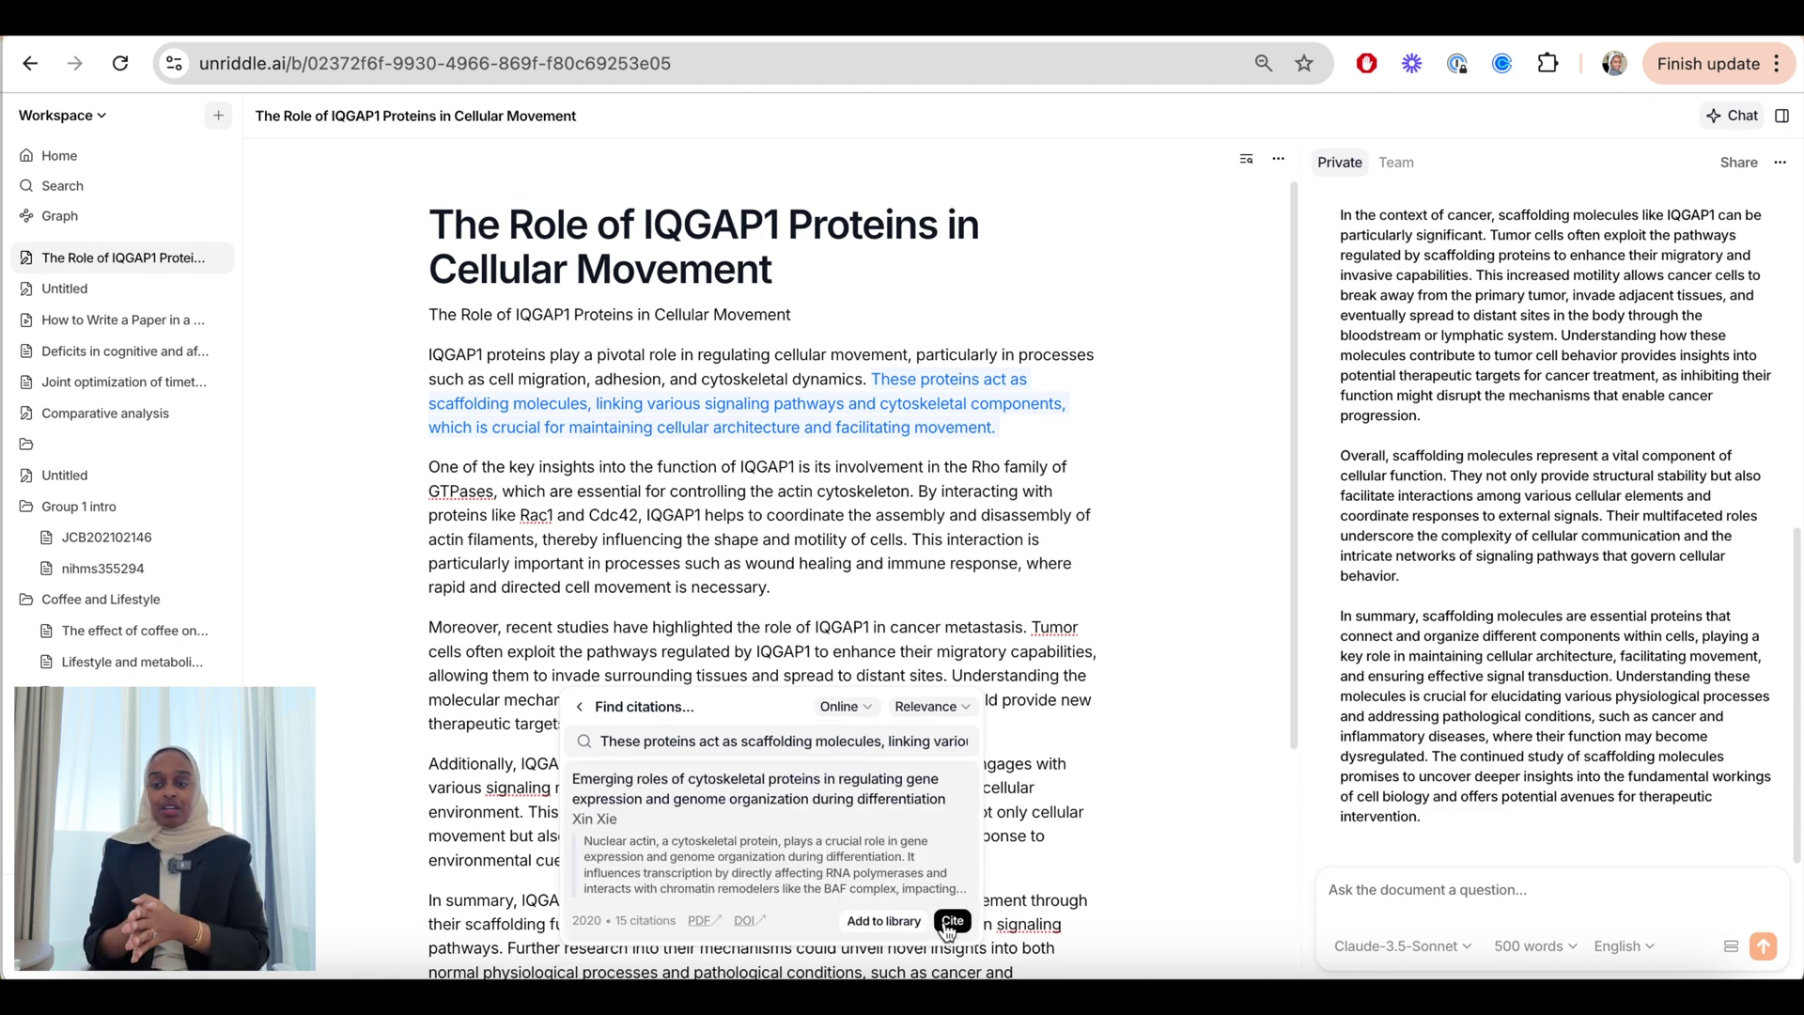
Step: Cite the online paper "Emerging roles of cytoskeletal proteins in regulating gene expression and genome organization during differentiation" for the selected sentence
{"action": "left_click", "coordinate": [909, 929]}
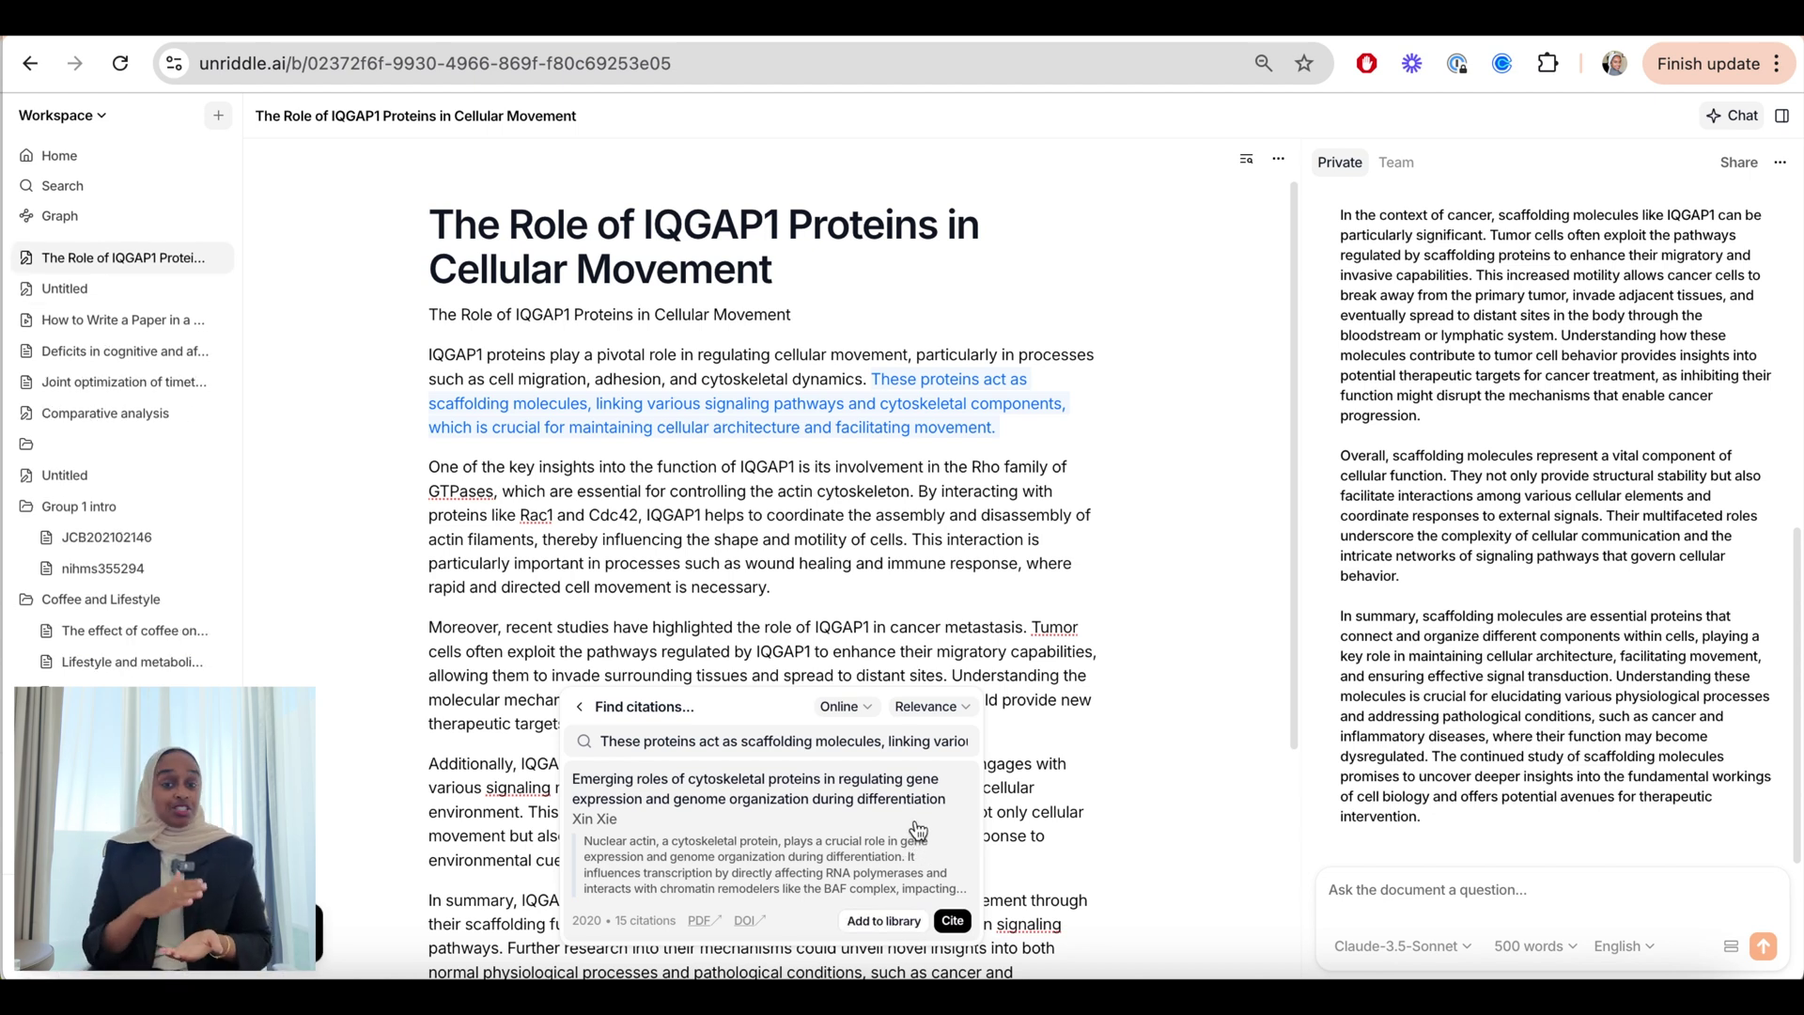
{"action": "left_click", "coordinate": [954, 921]}
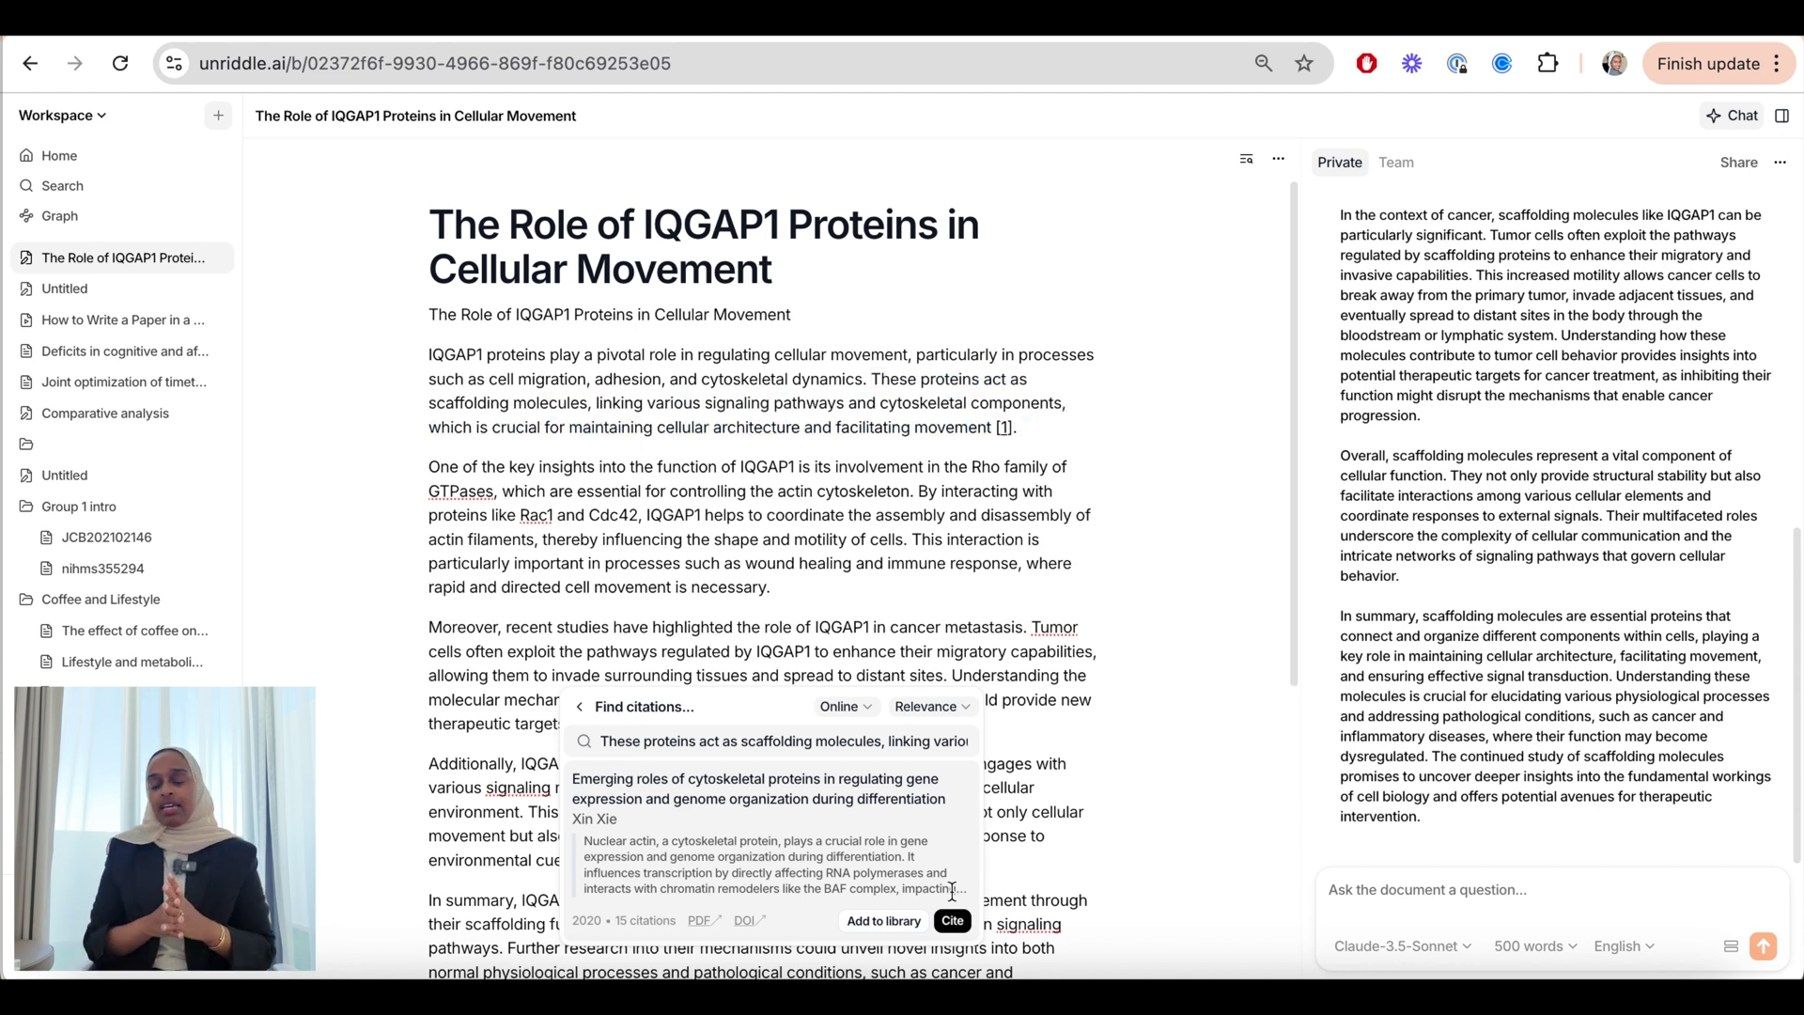
{"action": "left_click", "coordinate": [1021, 427]}
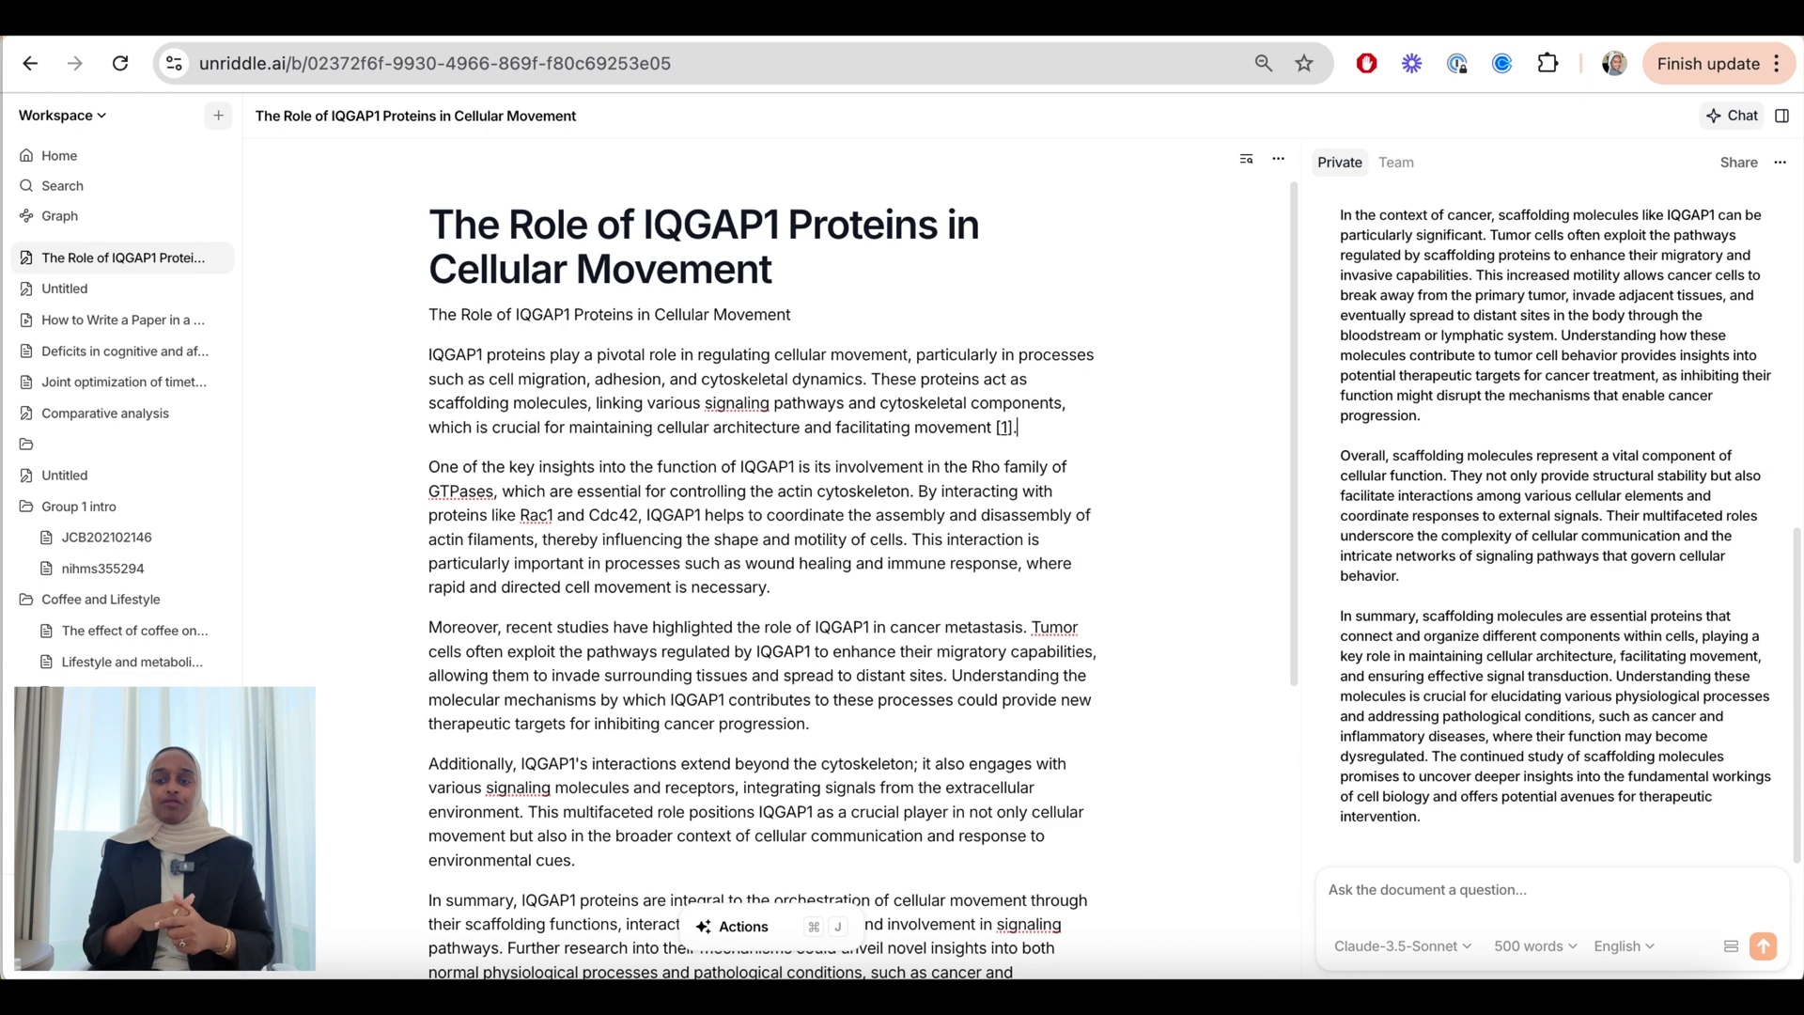
Step: Check the document's References section and open the citation format settings from it
{"action": "scroll", "coordinate": [1128, 332], "scroll_direction": "down", "scroll_amount": 5}
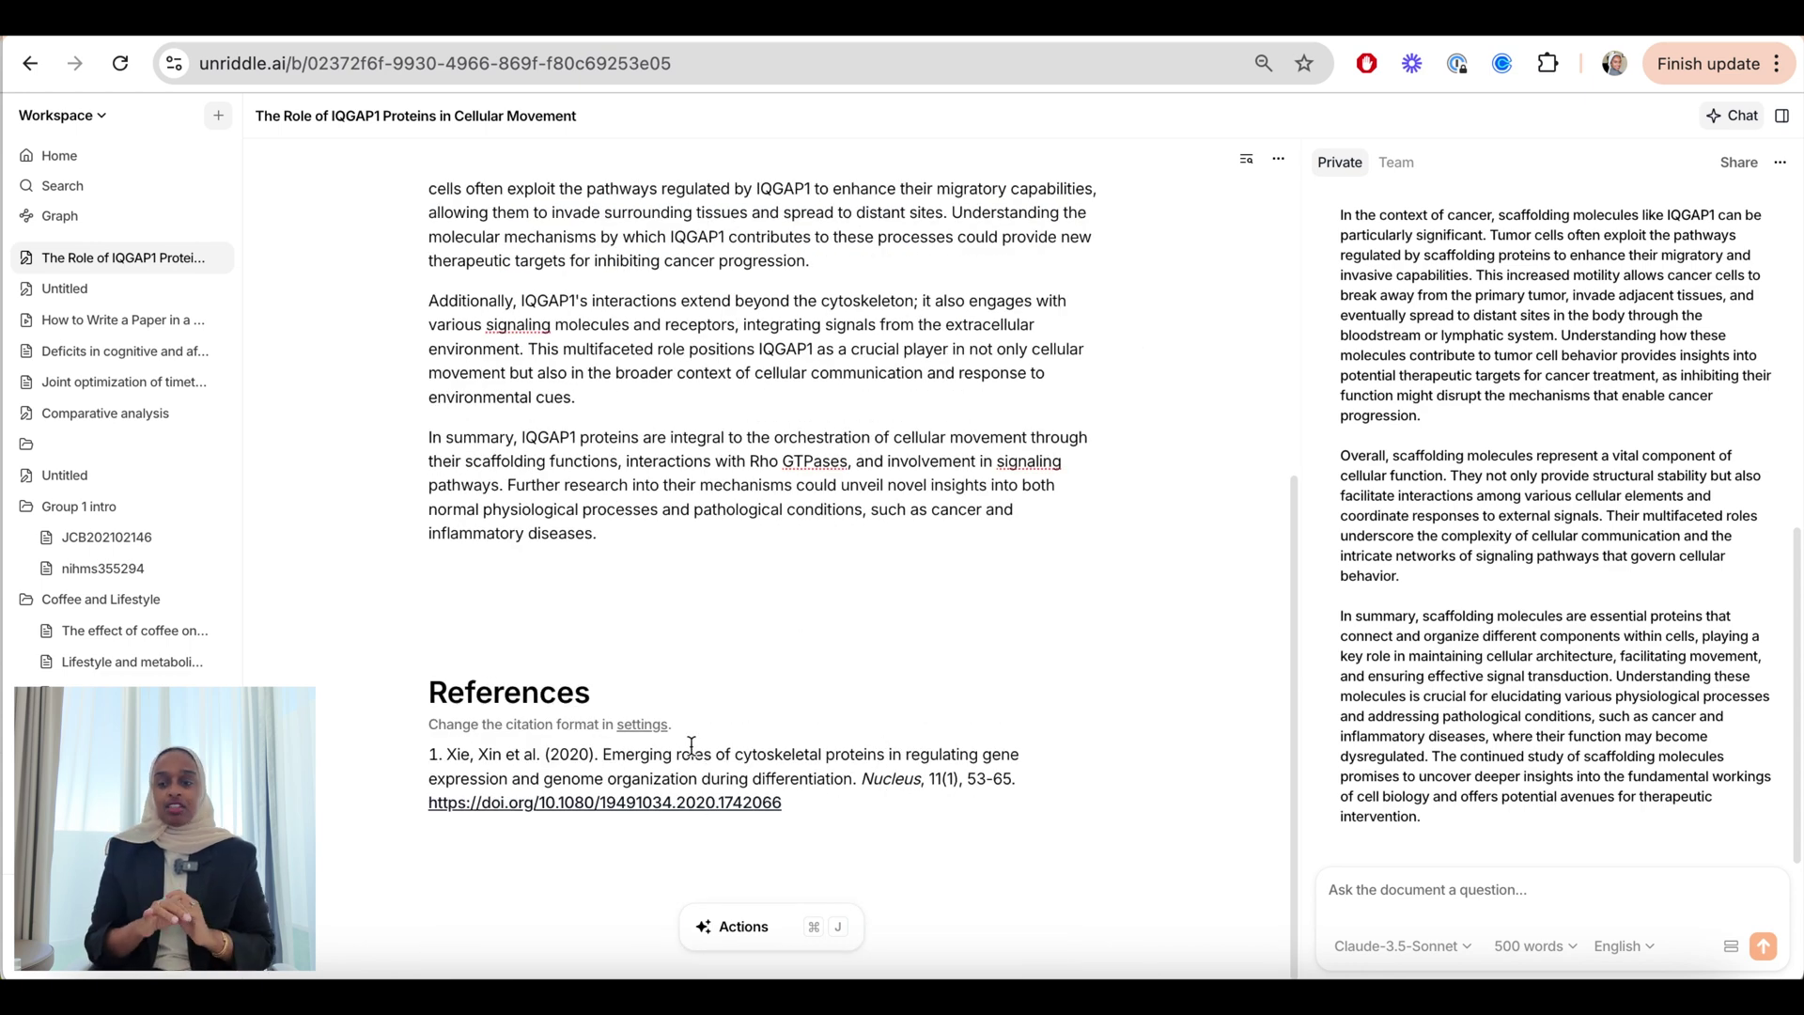
{"action": "left_click", "coordinate": [646, 726]}
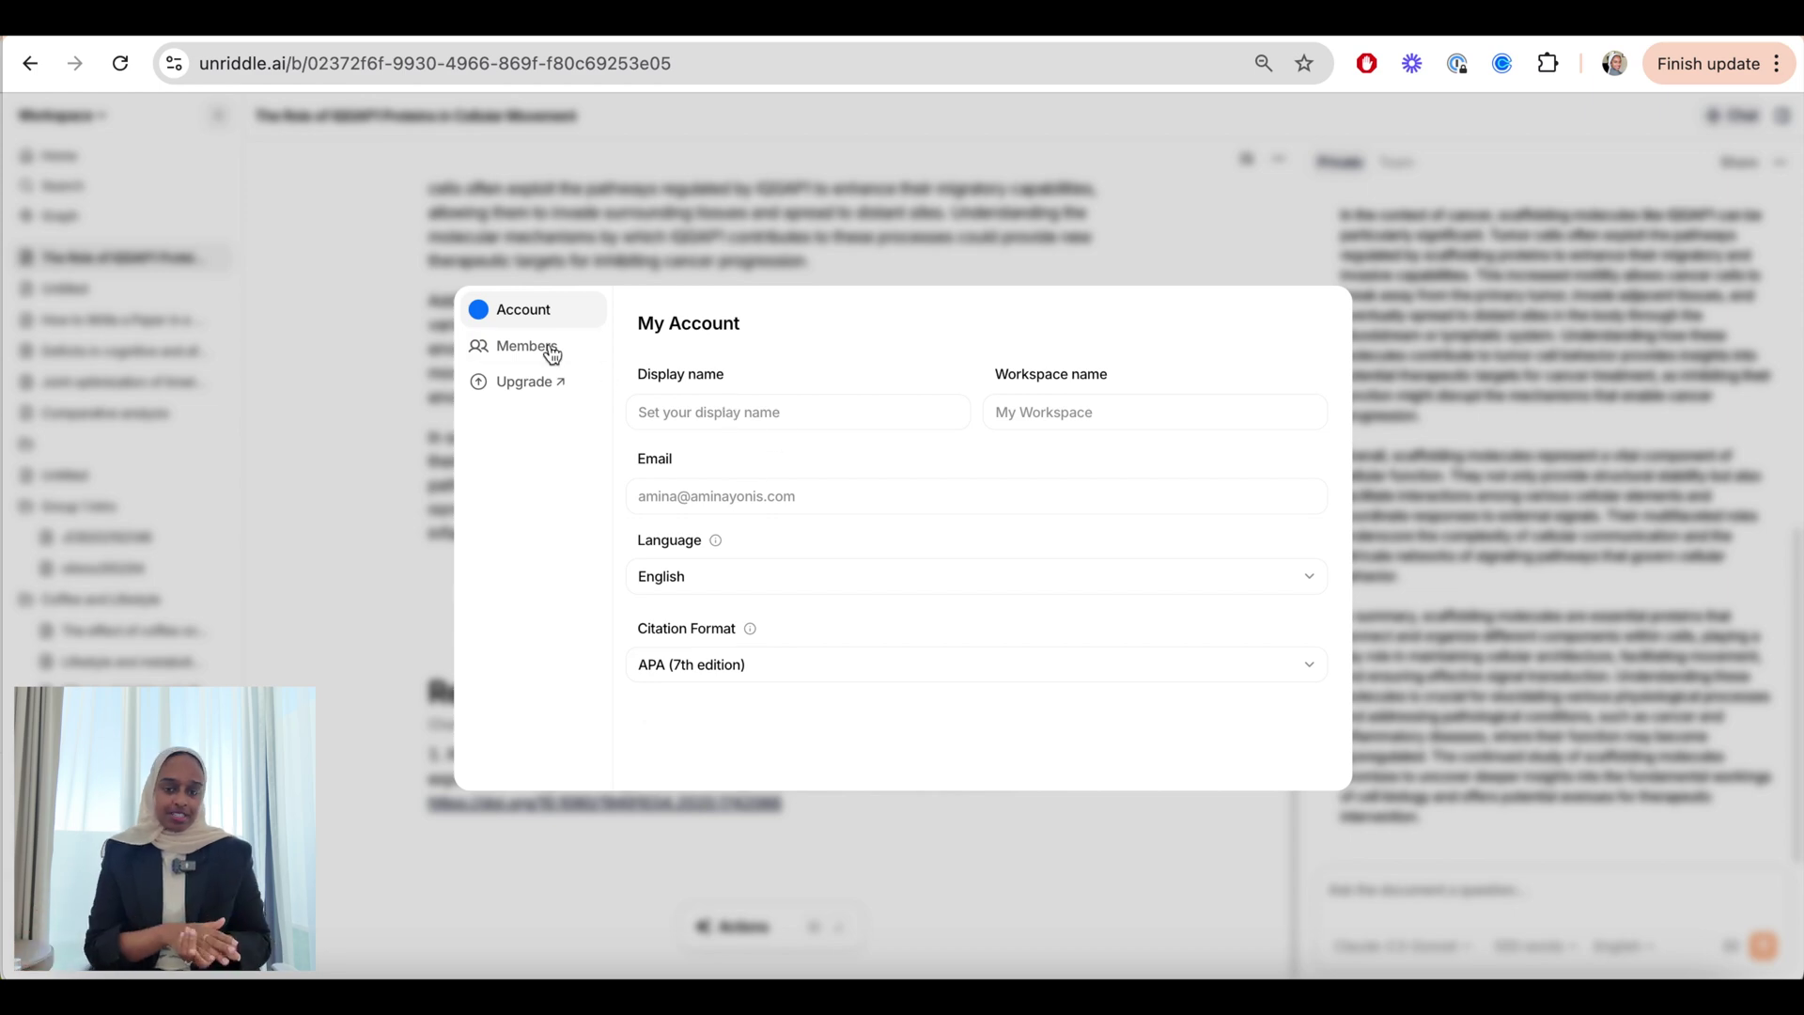